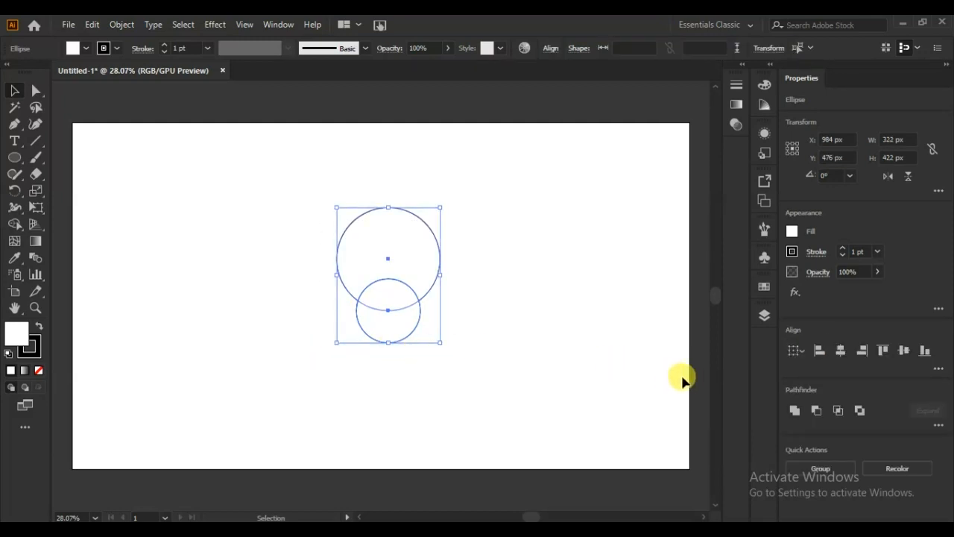
# - Unite the two overlapping circles and round the two inner junction corners to about 78 px to form a bulb outline
pyautogui.click(792, 410)
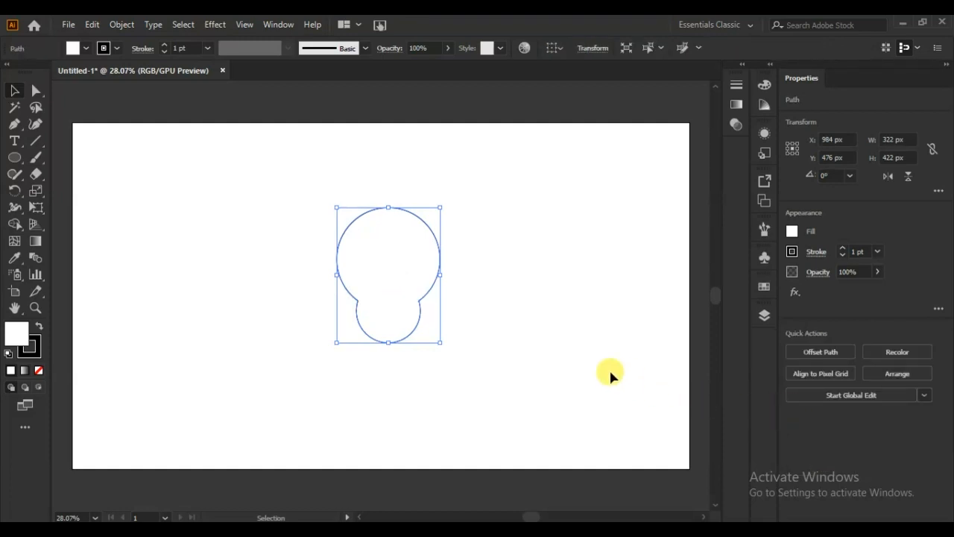
pyautogui.click(32, 95)
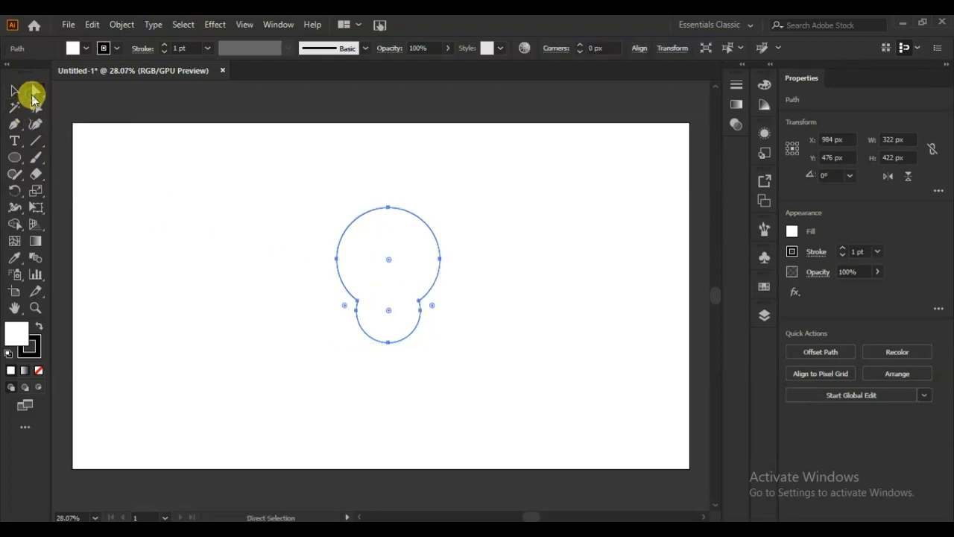
pyautogui.click(247, 326)
pyautogui.moveTo(436, 295); pyautogui.dragTo(334, 313)
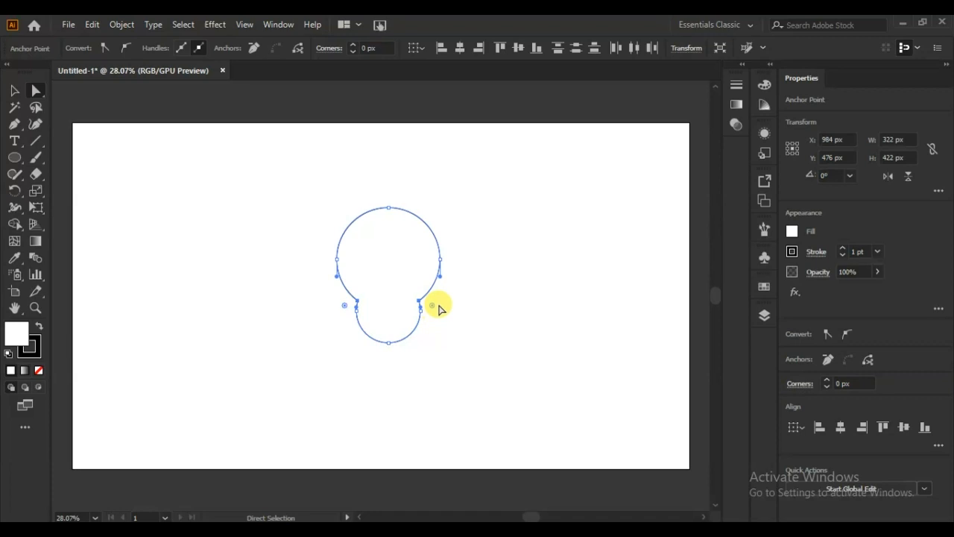
pyautogui.moveTo(433, 308); pyautogui.dragTo(477, 352)
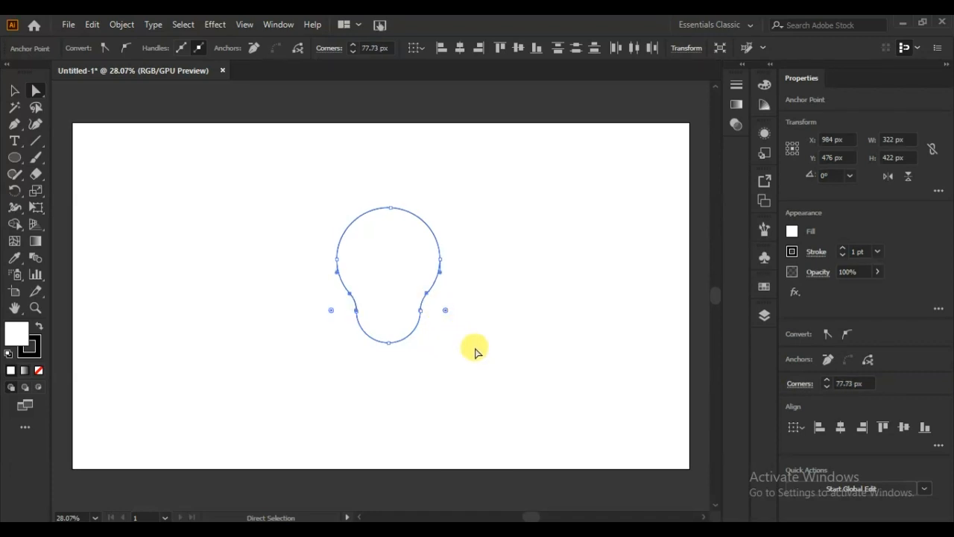
pyautogui.click(476, 354)
# - Draw a rounded-rectangle screw base overlapping the bulb's lower end and delete the stray 12 px square beside it
pyautogui.click(15, 159)
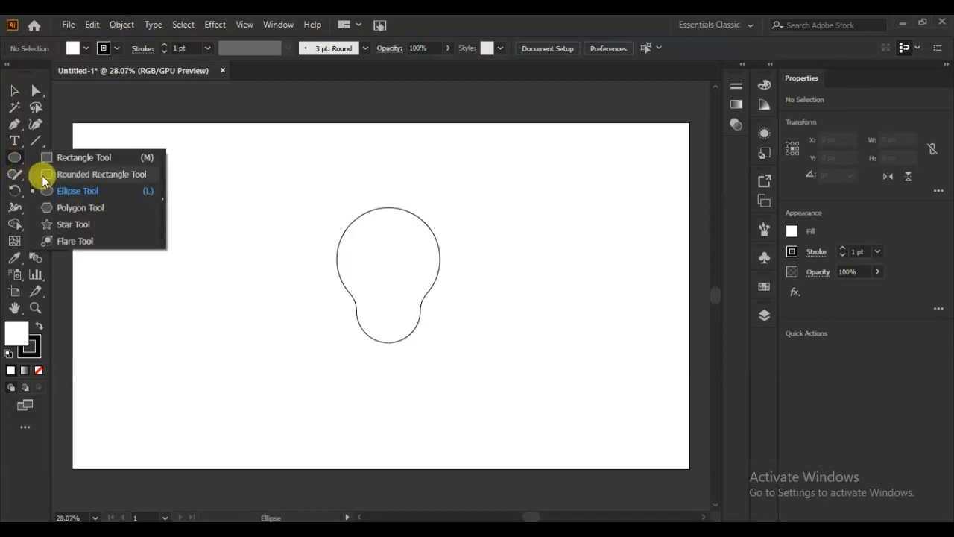
pyautogui.click(41, 175)
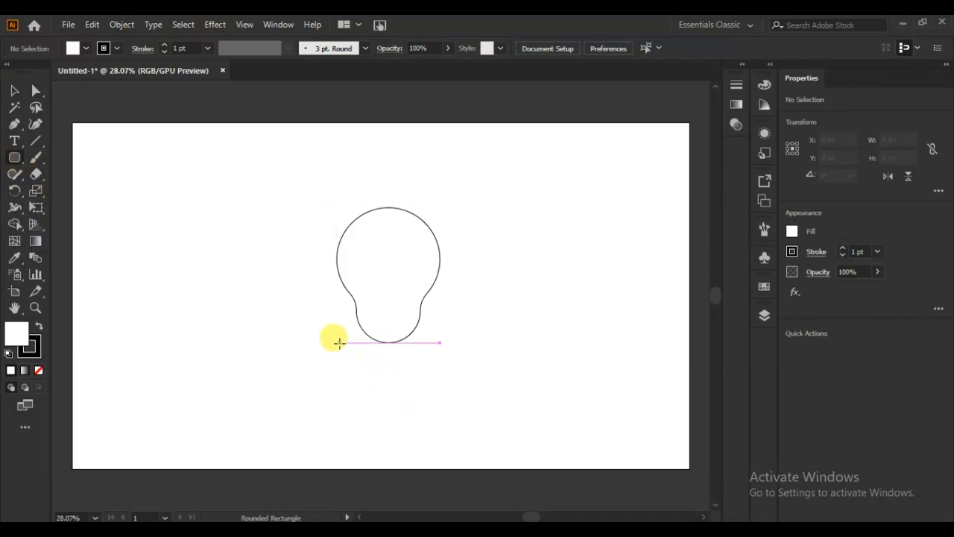
pyautogui.moveTo(340, 342); pyautogui.dragTo(411, 351)
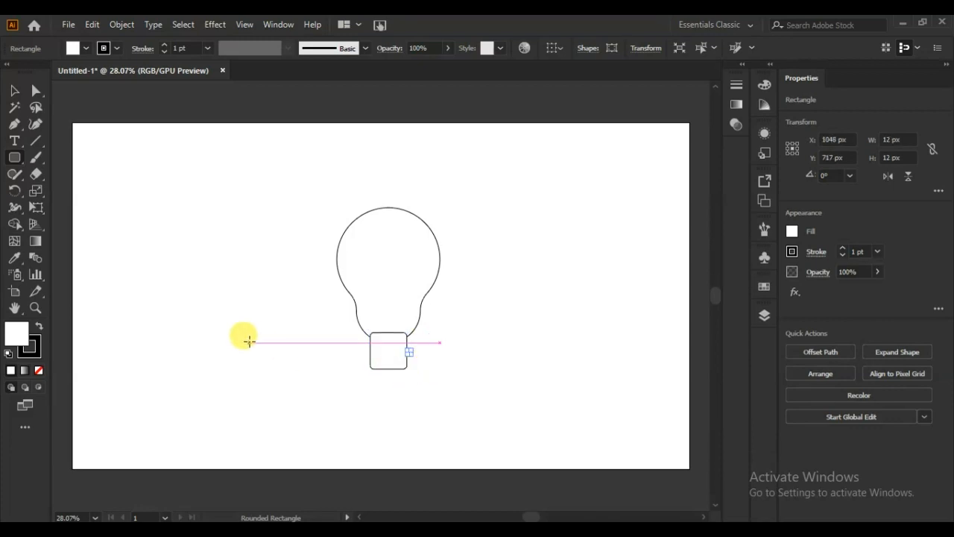
pyautogui.press('Delete')
# - Add a rounded-rectangle tip about 65 × 24 px under the screw base and centre all bulb shapes horizontally
pyautogui.click(13, 92)
pyautogui.moveTo(185, 238); pyautogui.dragTo(403, 374)
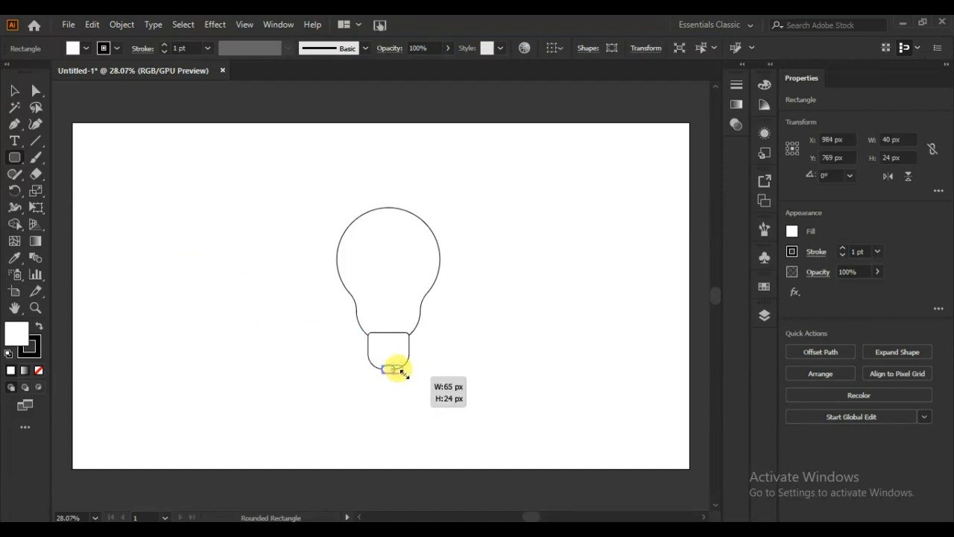
pyautogui.click(14, 90)
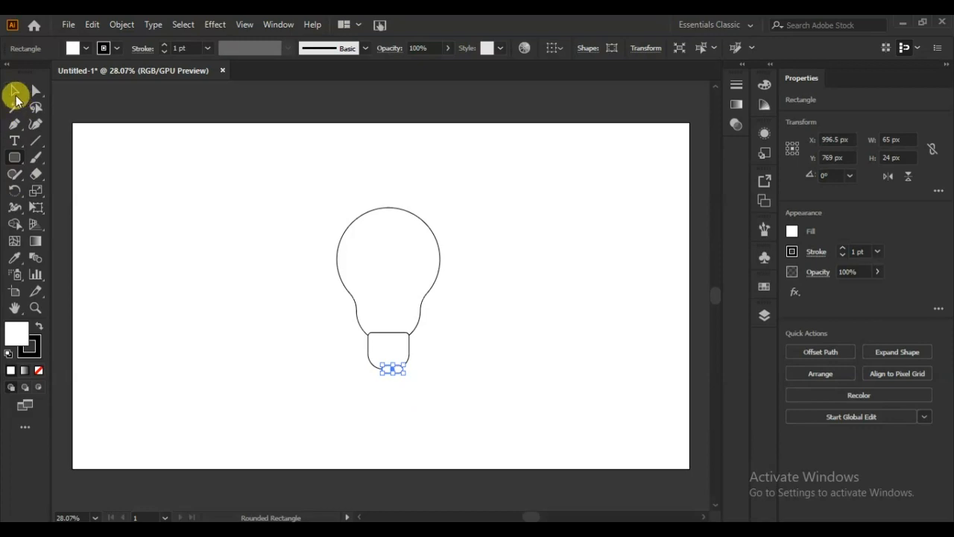
pyautogui.moveTo(464, 199); pyautogui.dragTo(302, 418)
pyautogui.click(842, 349)
pyautogui.click(495, 355)
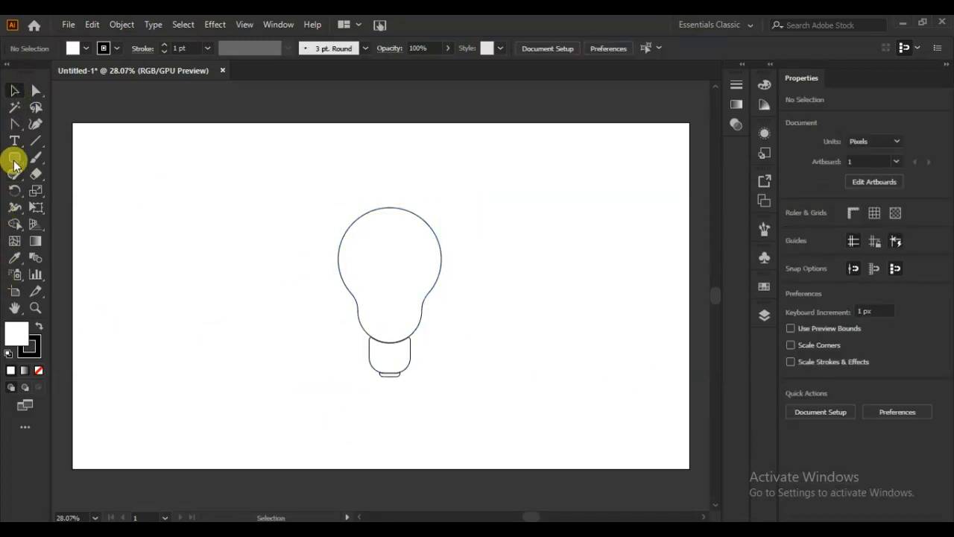
# - Draw a thin slanted rectangle beside the bulb and duplicate it into three evenly spaced stripes
pyautogui.moveTo(18, 166); pyautogui.dragTo(46, 160)
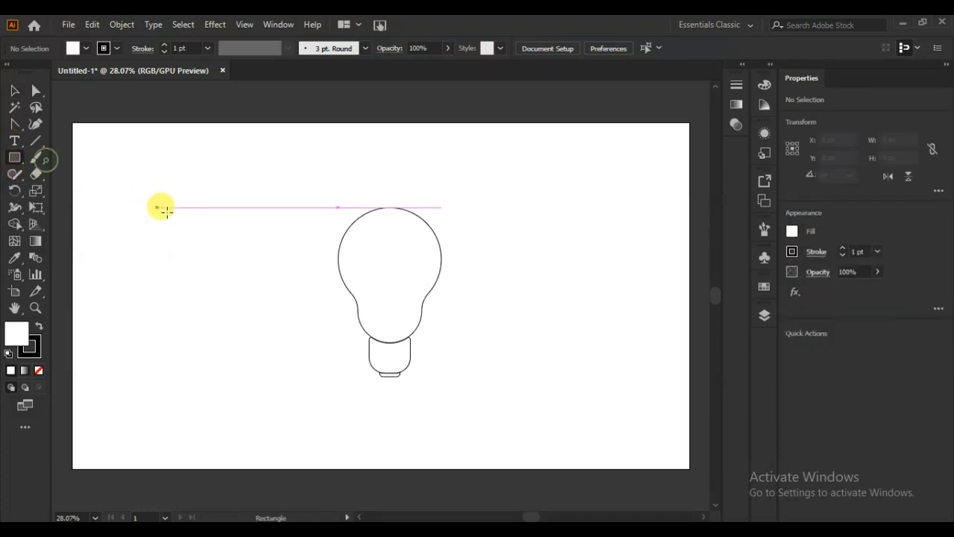
pyautogui.moveTo(196, 208); pyautogui.dragTo(193, 311)
pyautogui.moveTo(202, 196); pyautogui.dragTo(225, 272)
pyautogui.click(14, 90)
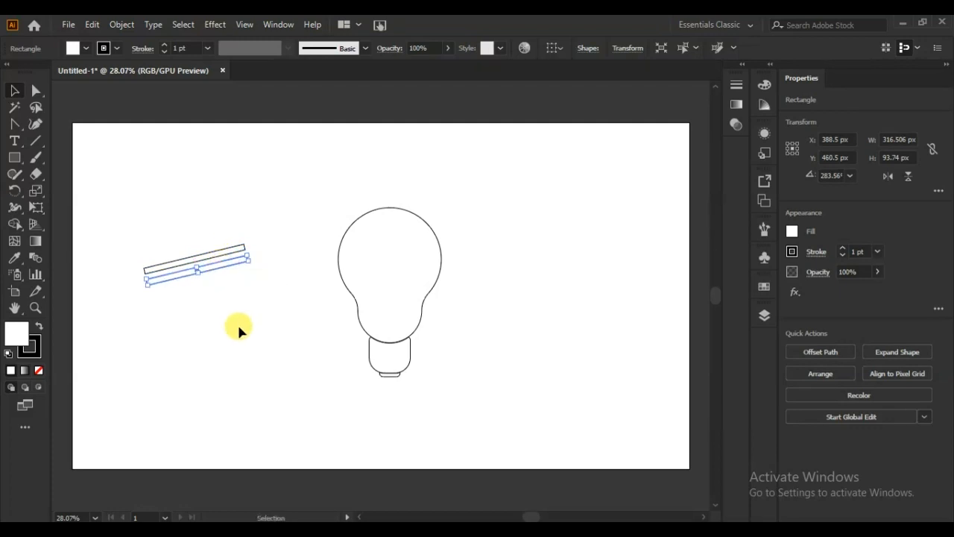
pyautogui.hotkey('ctrl', 'd')
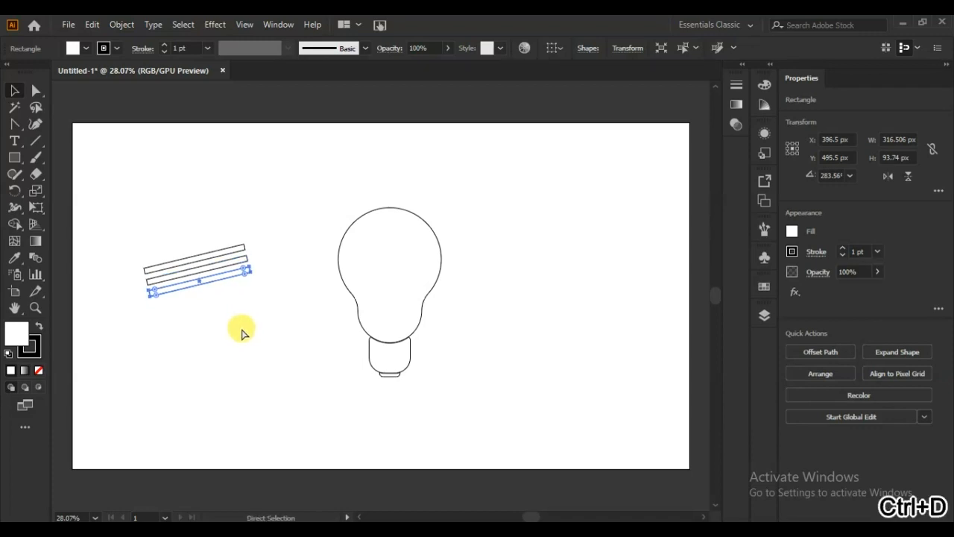
# - Move the three stripes over the screw base and rotate them to a shallower slant of about 274°
pyautogui.moveTo(275, 221); pyautogui.dragTo(188, 323)
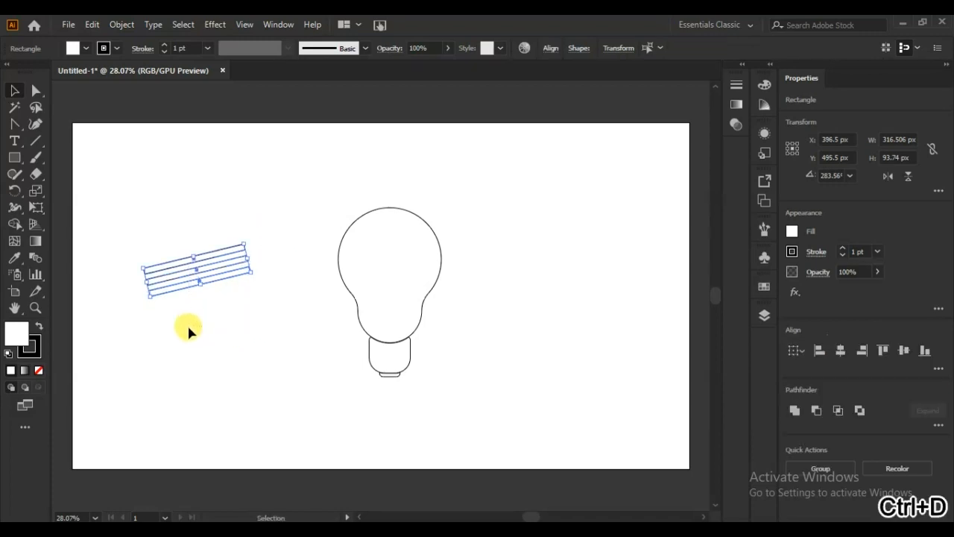
pyautogui.moveTo(218, 270); pyautogui.dragTo(385, 358)
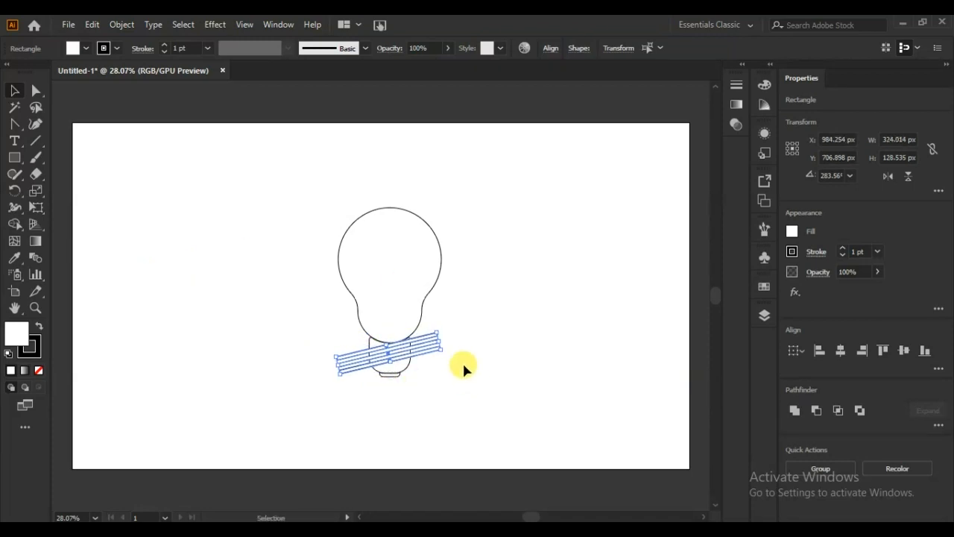
pyautogui.moveTo(463, 366); pyautogui.dragTo(394, 373)
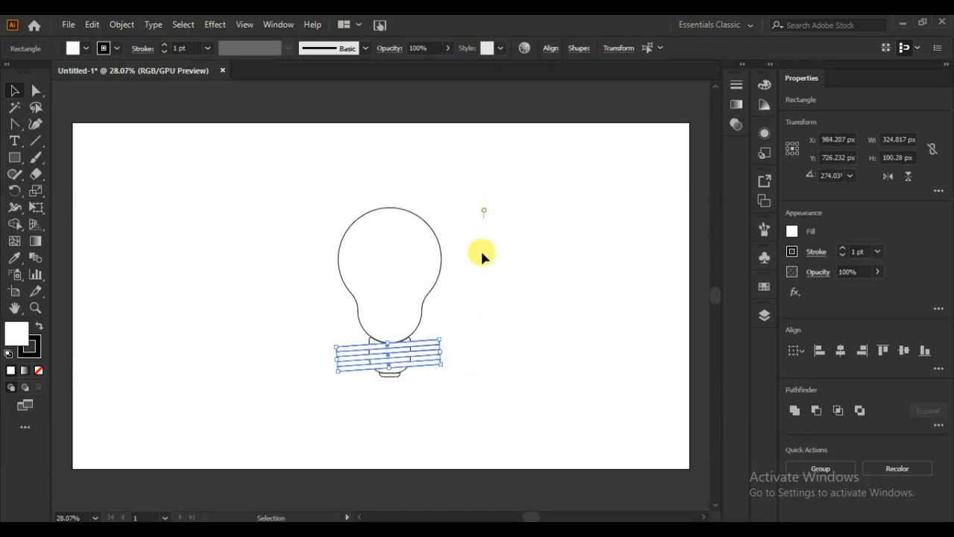
# - Select all shapes and merge the pieces of each slanted stripe across the screw base with the Shape Builder tool
pyautogui.moveTo(482, 255); pyautogui.dragTo(276, 417)
pyautogui.hotkey('ctrl', '+')
pyautogui.hotkey('ctrl', '+')
pyautogui.hotkey('ctrl', '+')
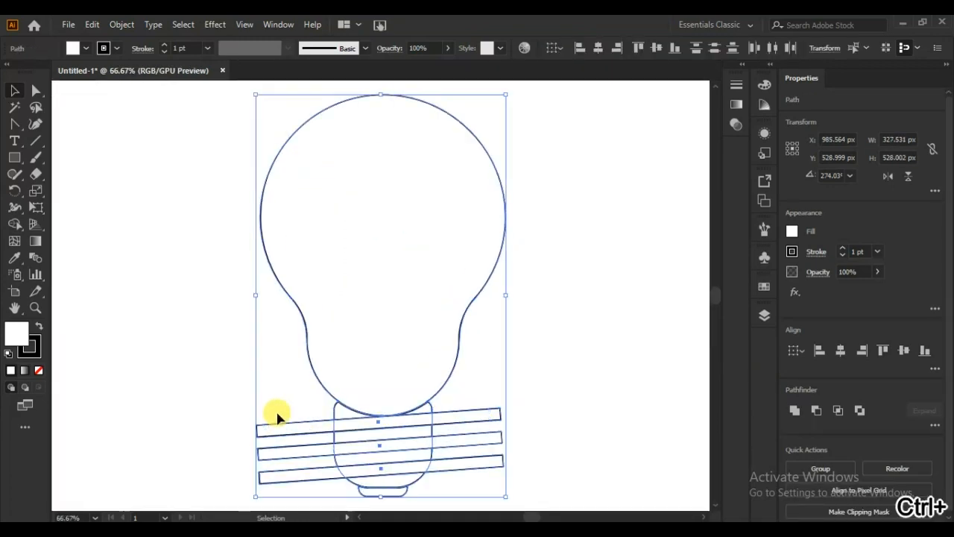
pyautogui.click(13, 226)
pyautogui.moveTo(305, 427); pyautogui.dragTo(435, 423)
pyautogui.moveTo(313, 453)
pyautogui.mouseDown()
pyautogui.moveTo(441, 447)
pyautogui.moveTo(426, 450)
pyautogui.mouseUp()
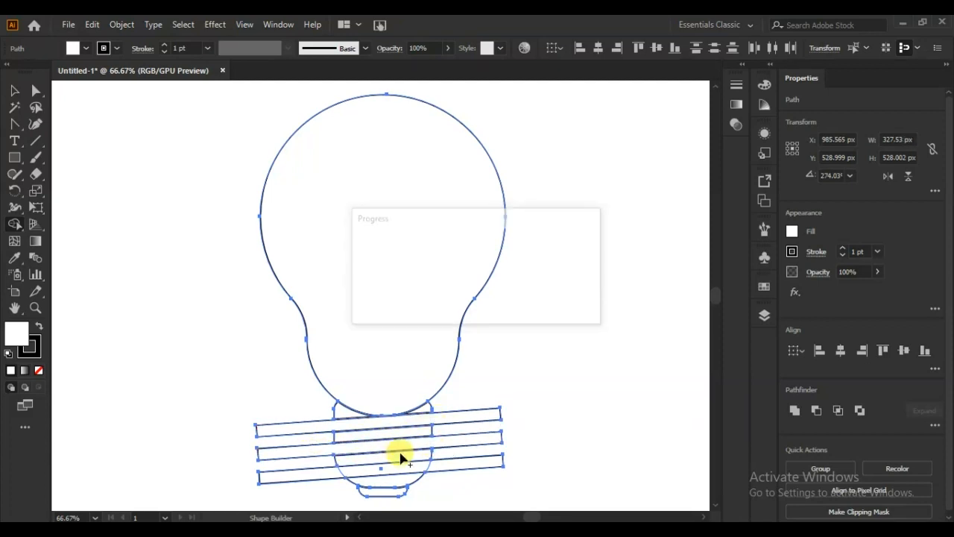
pyautogui.moveTo(309, 476); pyautogui.dragTo(462, 470)
# - Remove the merged stripes from the screw base to split it into separate slanted segments
pyautogui.click(15, 90)
pyautogui.click(77, 281)
pyautogui.moveTo(534, 390); pyautogui.dragTo(471, 501)
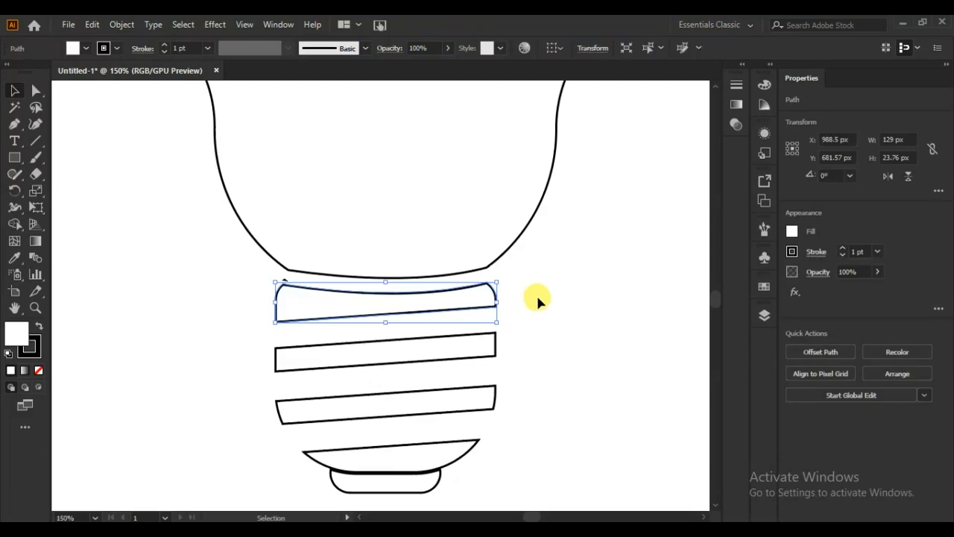
pyautogui.click(537, 297)
# - Swap fill and stroke on the bulb, the slanted base segments and the bottom tip to fill them black
pyautogui.hotkey('ctrl', '0')
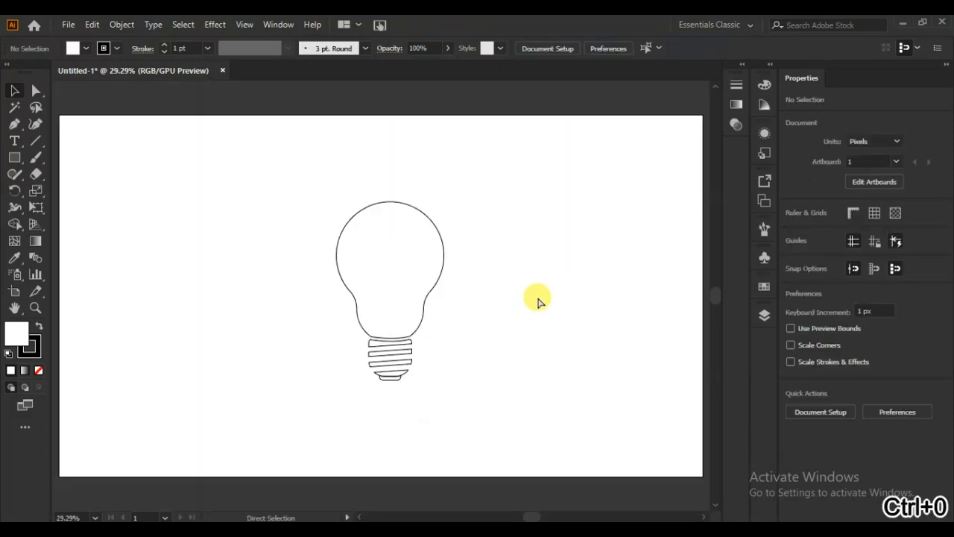
pyautogui.click(442, 267)
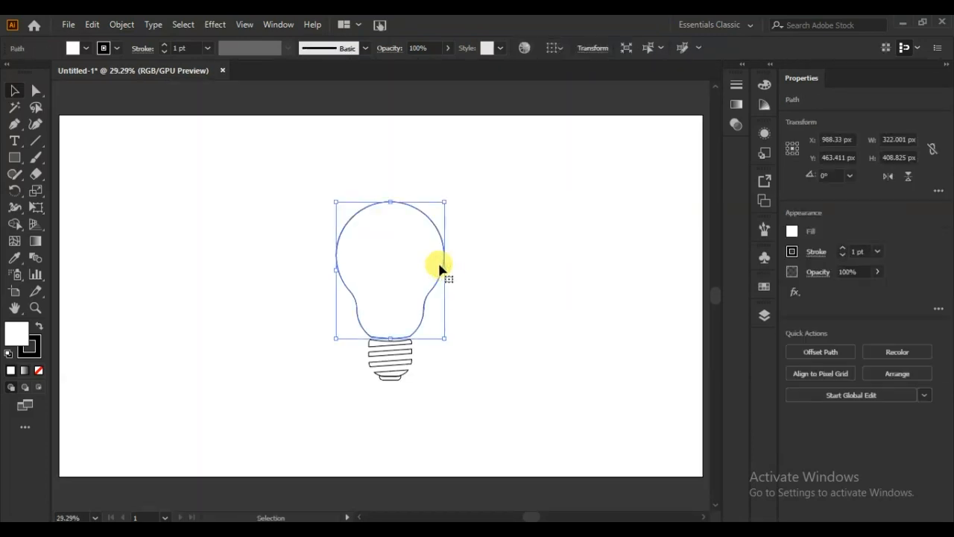
pyautogui.click(39, 326)
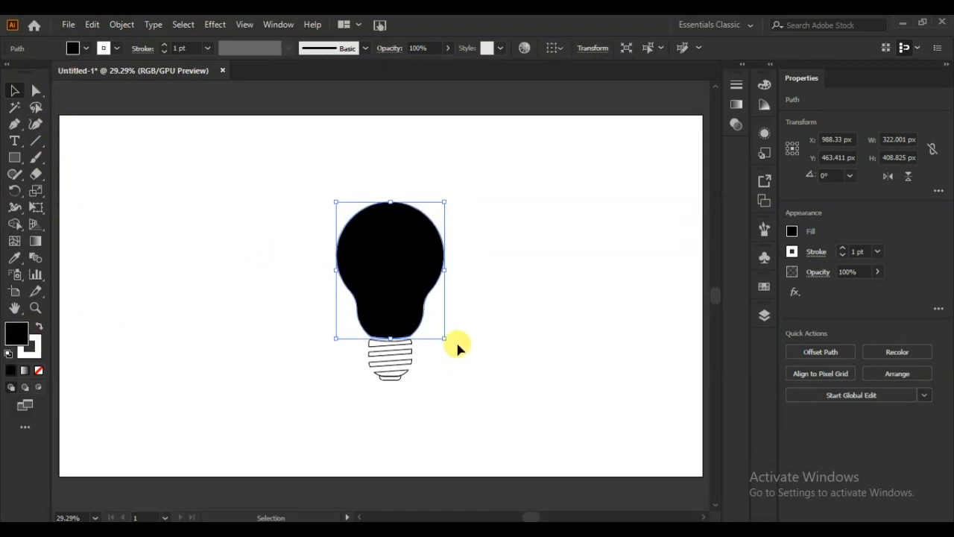
pyautogui.click(340, 366)
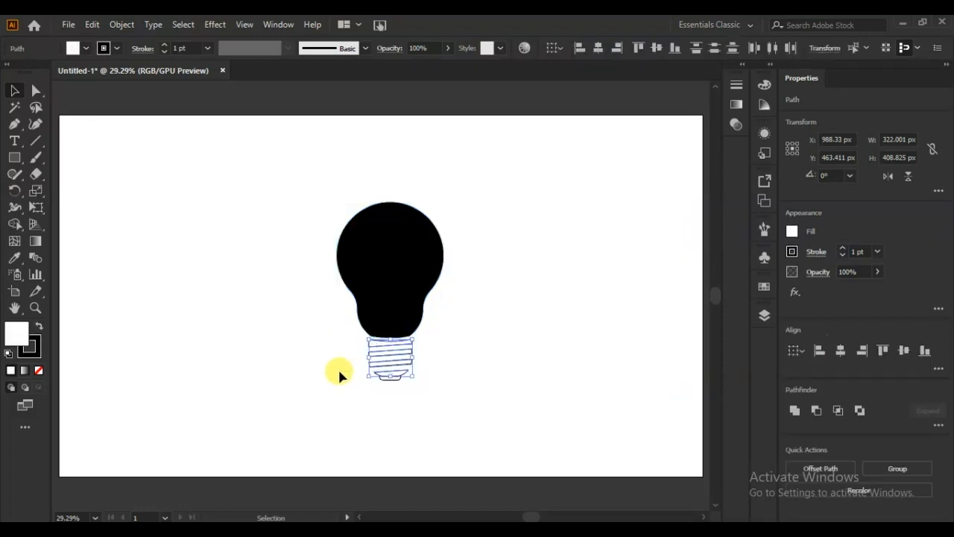
pyautogui.click(39, 326)
pyautogui.click(242, 335)
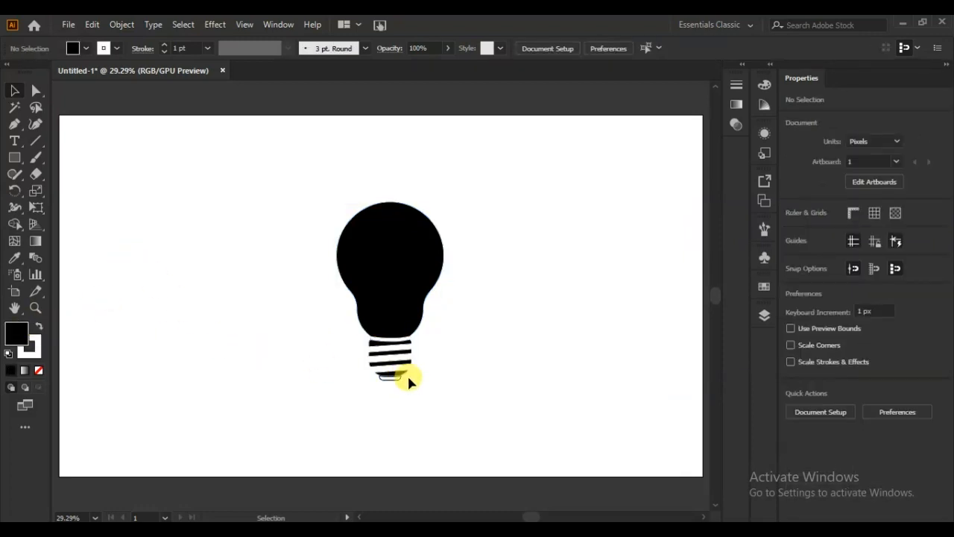
pyautogui.click(390, 379)
pyautogui.click(40, 325)
pyautogui.click(192, 341)
# - Group all the bulb parts and place the group, without a stroke, on the right side of the artboard
pyautogui.moveTo(482, 209); pyautogui.dragTo(302, 383)
pyautogui.rightClick(404, 286)
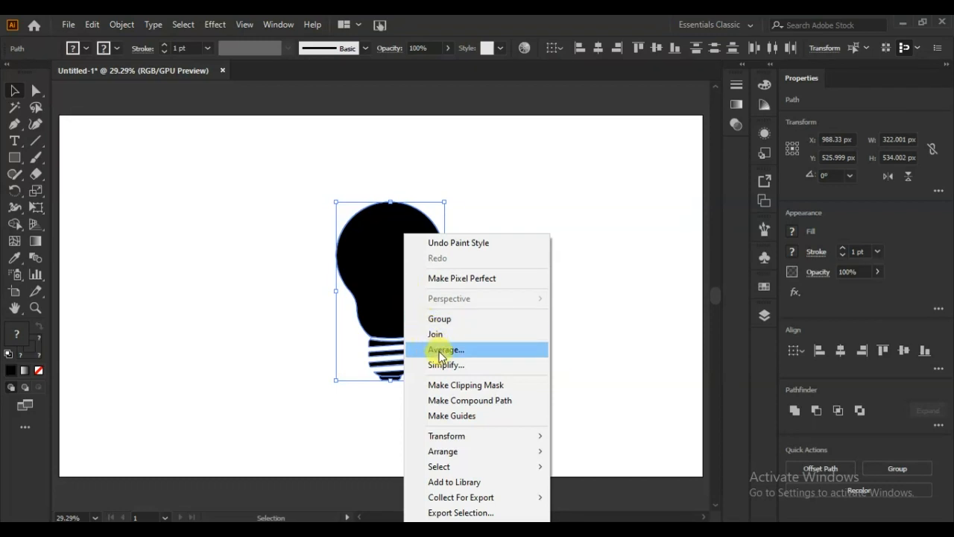
pyautogui.click(438, 319)
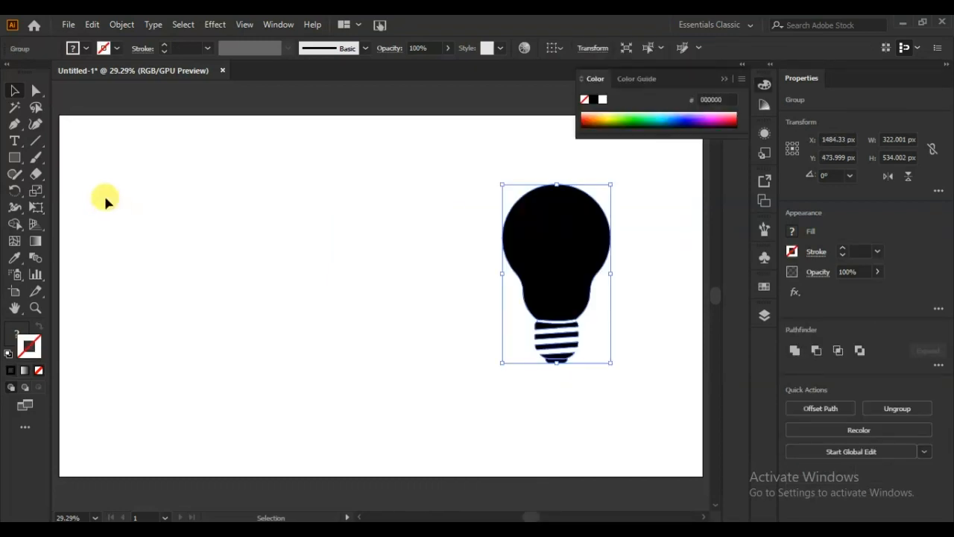
# - Draw the left half of a pen nib about 89 × 306 px with the Pen tool, left of the bulb
pyautogui.click(14, 125)
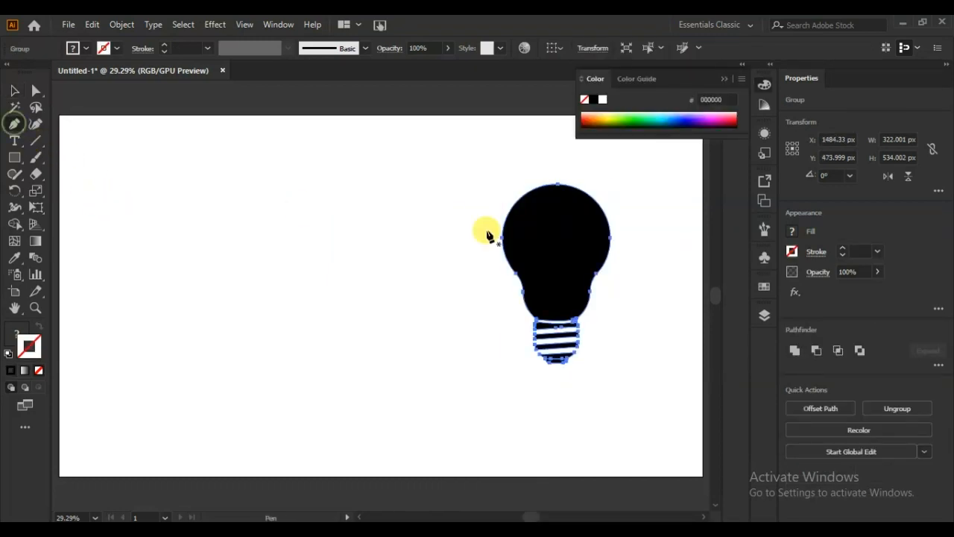
pyautogui.click(347, 211)
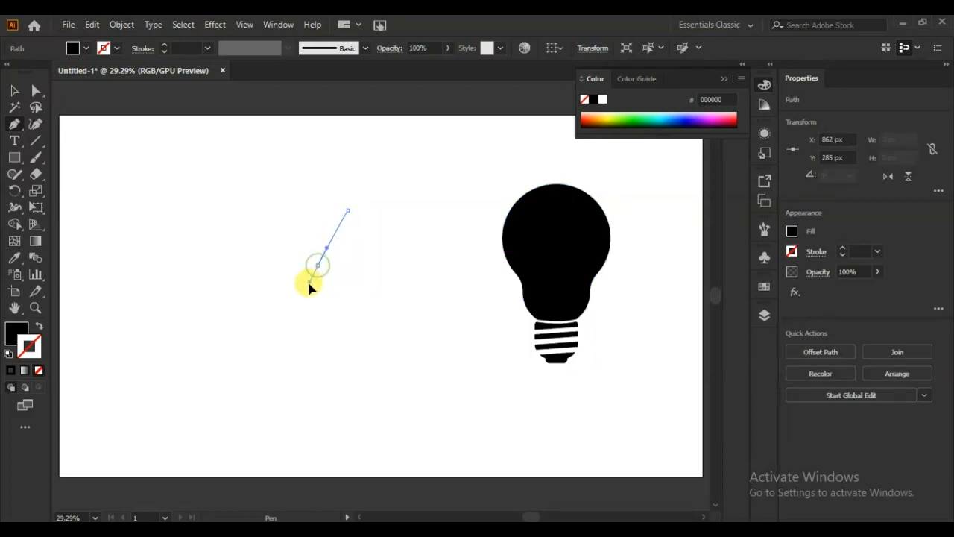
pyautogui.moveTo(288, 296); pyautogui.dragTo(289, 288)
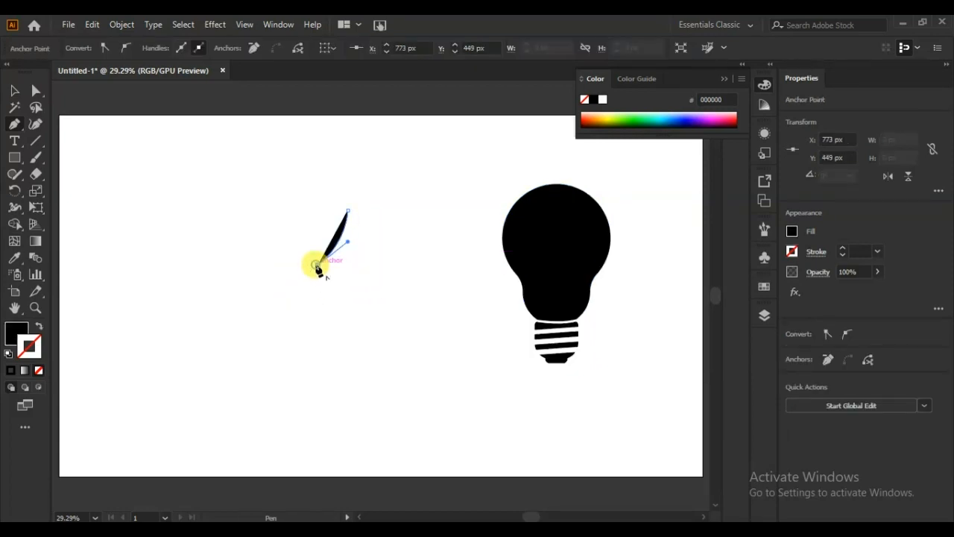
pyautogui.click(330, 314)
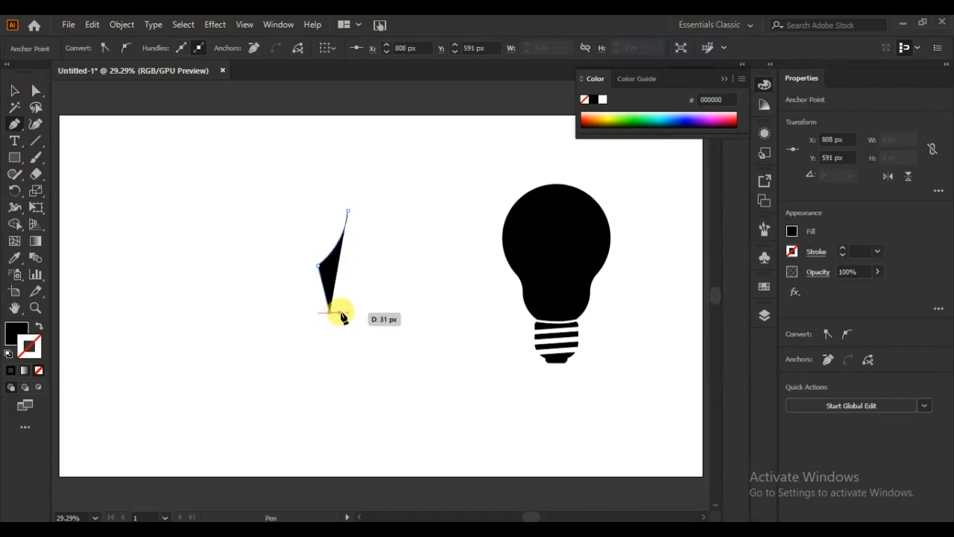
pyautogui.click(347, 211)
pyautogui.click(15, 91)
pyautogui.click(206, 276)
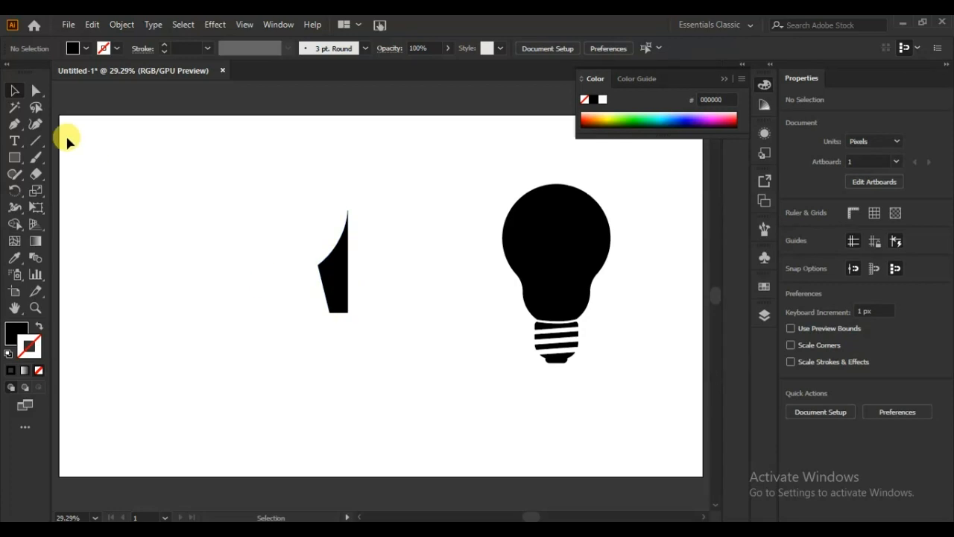
# - Reflect a copy of the half nib across the vertical axis
pyautogui.click(332, 260)
pyautogui.rightClick(335, 261)
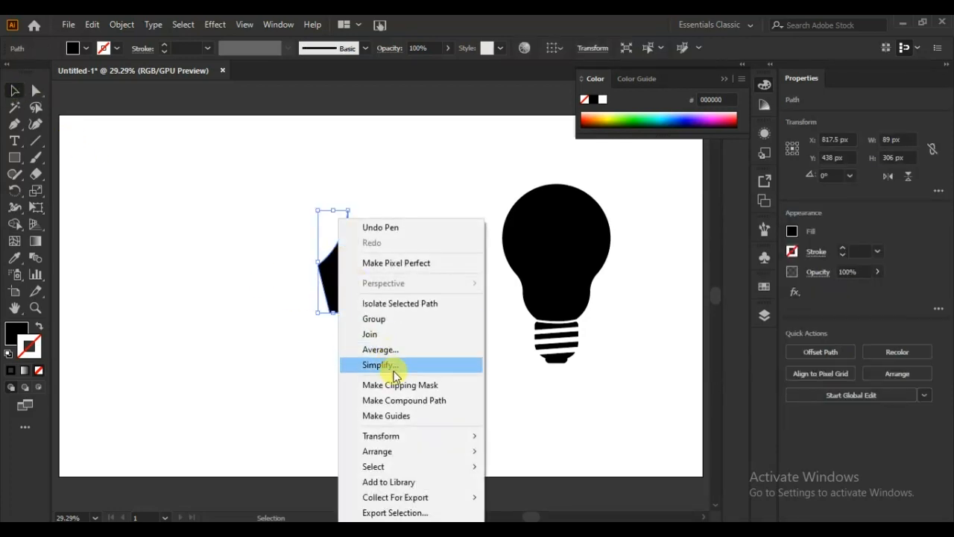
pyautogui.moveTo(412, 439)
pyautogui.click(552, 365)
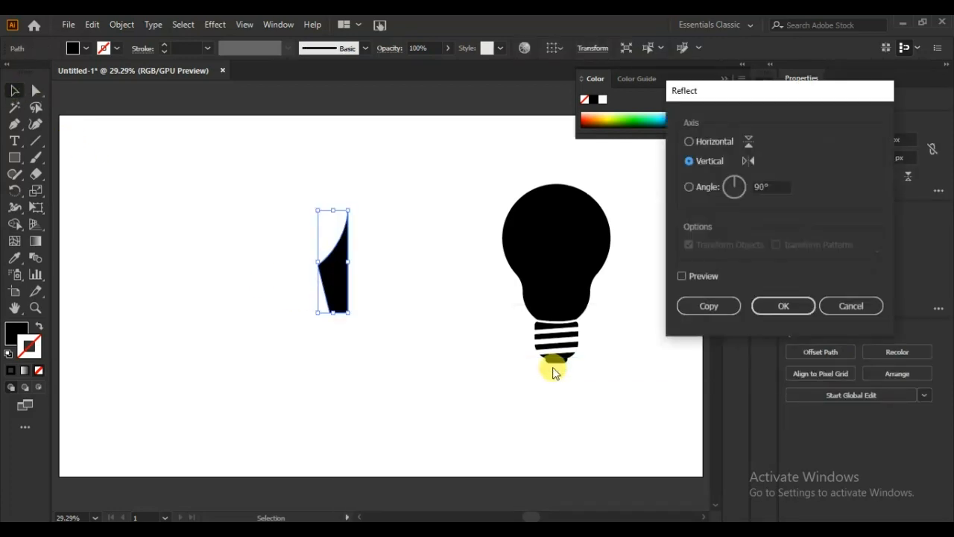
pyautogui.click(684, 277)
pyautogui.click(704, 302)
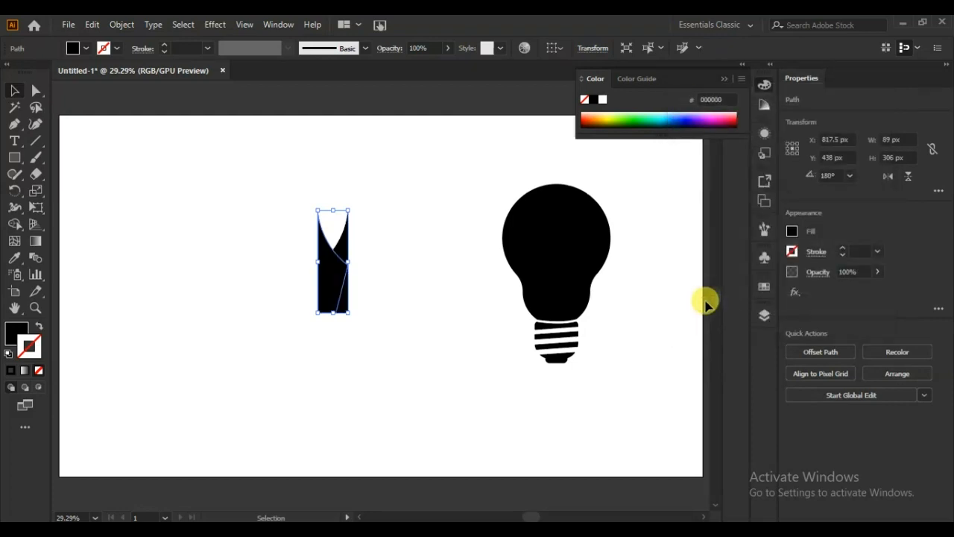
# - Nudge the mirrored half to the right until it meets the original half along the nib's centre line
pyautogui.press('Right')
pyautogui.press('Right')
pyautogui.press('Right')
pyautogui.press('Right')
pyautogui.press('Right')
pyautogui.press('Right')
pyautogui.press('Right')
pyautogui.press('Right')
pyautogui.press('Right')
pyautogui.press('Right')
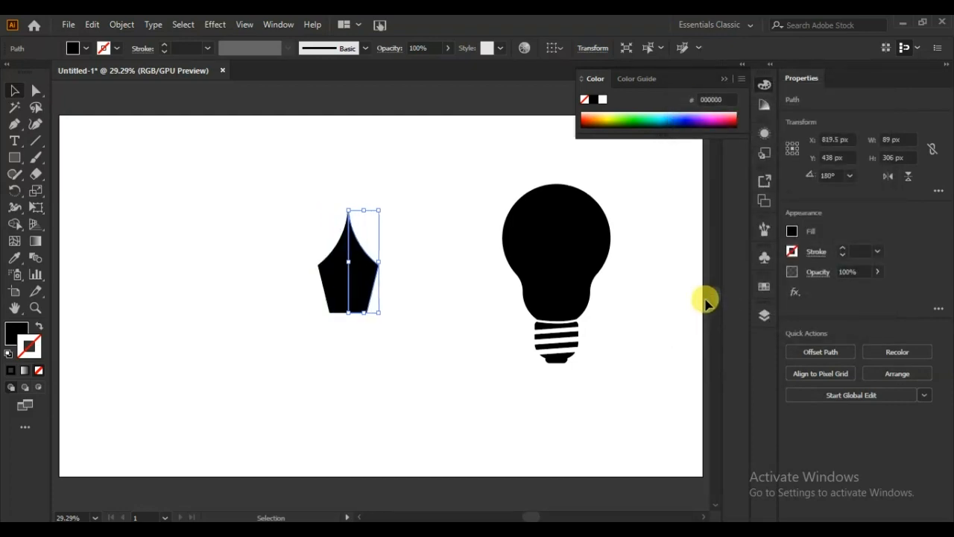
# - Separate the two nib halves with a narrow slit and stretch the nib to about 187 × 374 px overall
pyautogui.click(450, 315)
pyautogui.moveTo(428, 243); pyautogui.dragTo(350, 336)
pyautogui.click(406, 359)
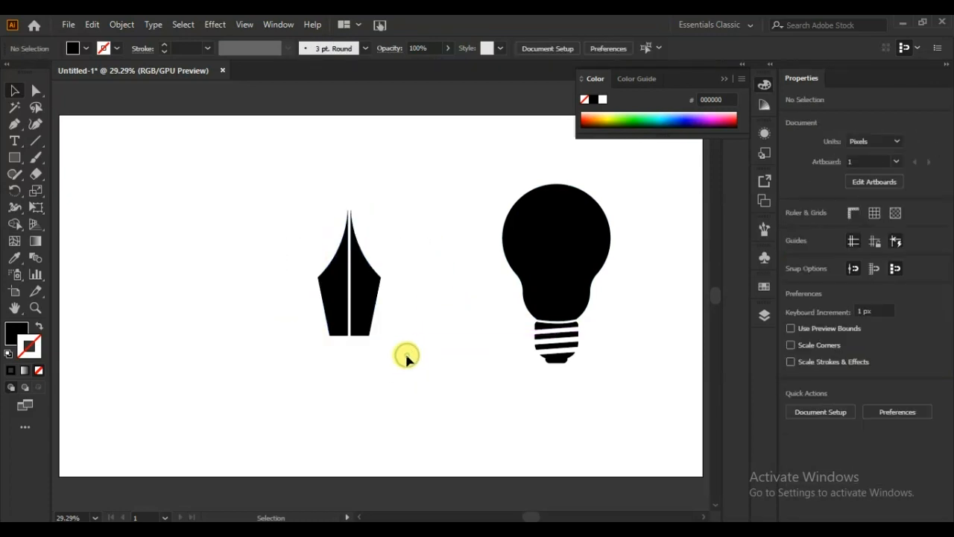
# - Draw a 35 px circle and place it over the nib's centre slit, level with the widest part
pyautogui.moveTo(14, 157); pyautogui.dragTo(47, 190)
pyautogui.moveTo(248, 259)
pyautogui.mouseDown()
pyautogui.moveTo(260, 270)
pyautogui.moveTo(249, 261)
pyautogui.mouseUp()
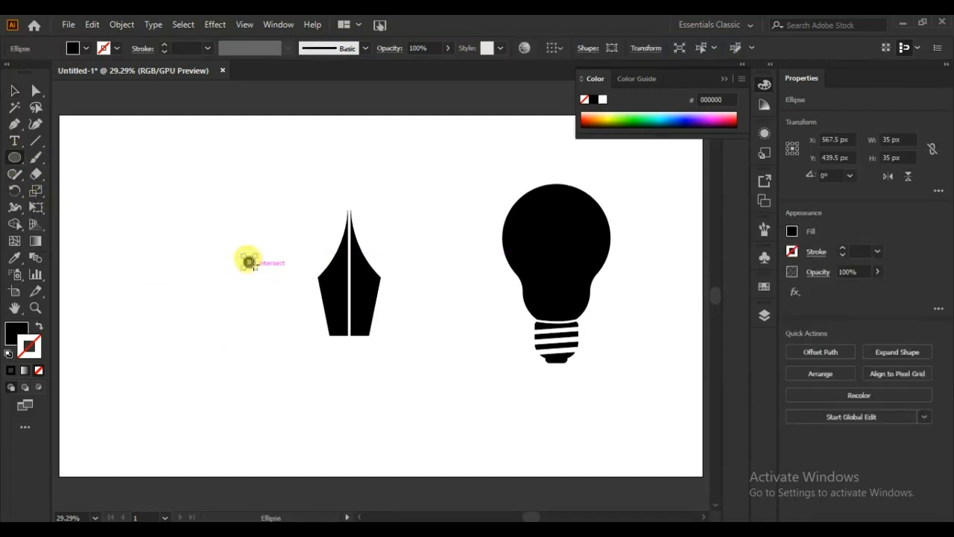
pyautogui.moveTo(337, 288); pyautogui.dragTo(348, 287)
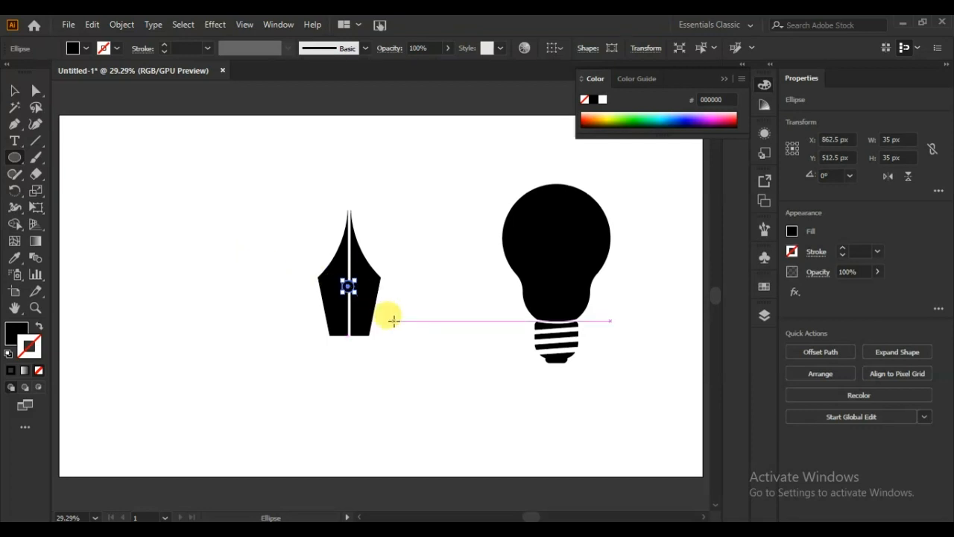
# - Nudge the circle 4 px to the right so that it is centred on the slit
pyautogui.hotkey('ctrl', '+')
pyautogui.hotkey('ctrl', '+')
pyautogui.hotkey('ctrl', '+')
pyautogui.hotkey('ctrl', '+')
pyautogui.hotkey('ctrl', '+')
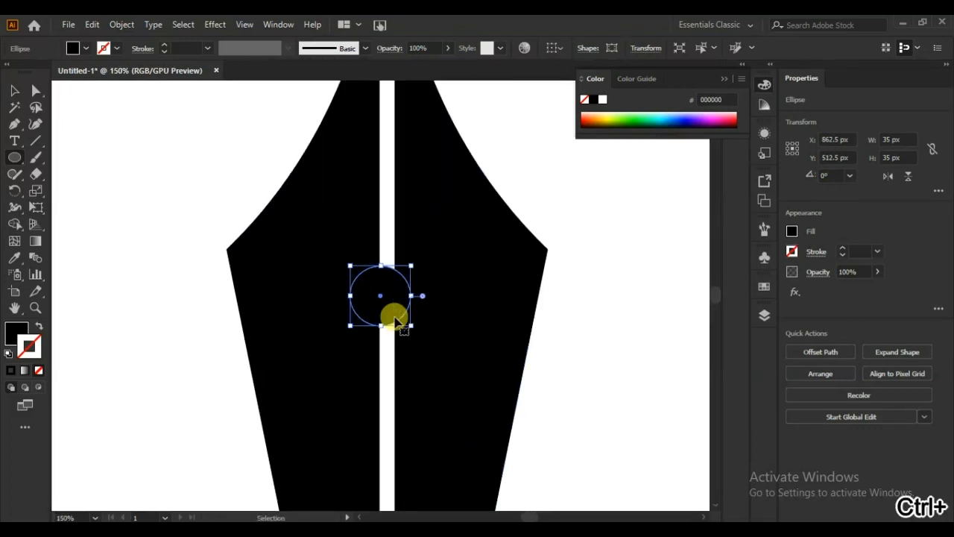
pyautogui.press('Right')
pyautogui.press('Right')
pyautogui.press('Right')
pyautogui.press('Right')
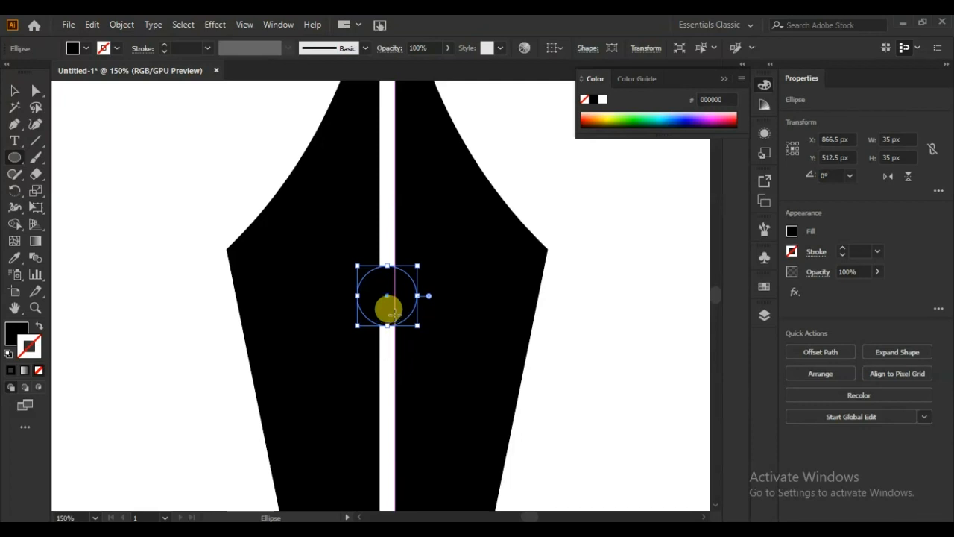
# - Merge the circle's regions across both nib halves with the Shape Builder so that it becomes a separate piece
pyautogui.click(14, 90)
pyautogui.moveTo(496, 332); pyautogui.dragTo(211, 367)
pyautogui.click(14, 224)
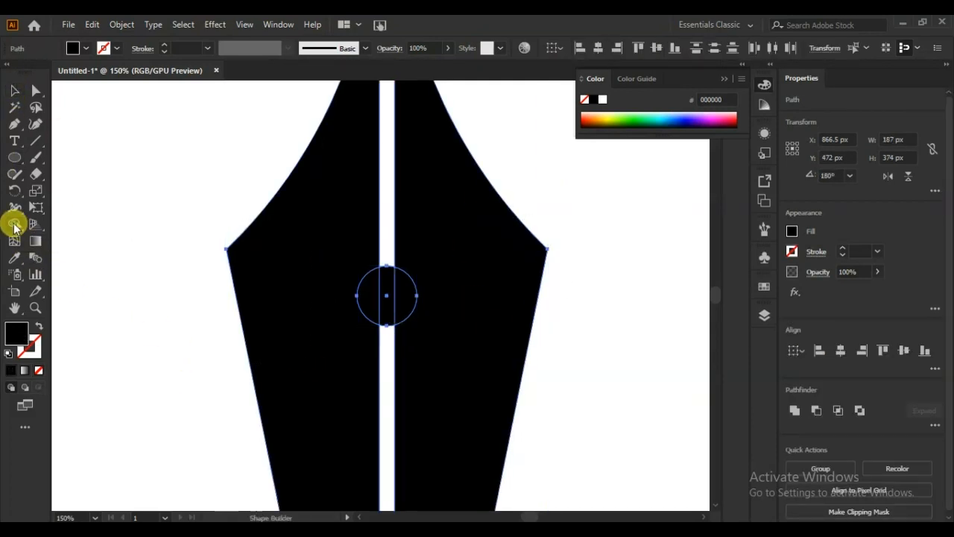
pyautogui.moveTo(362, 298); pyautogui.dragTo(398, 299)
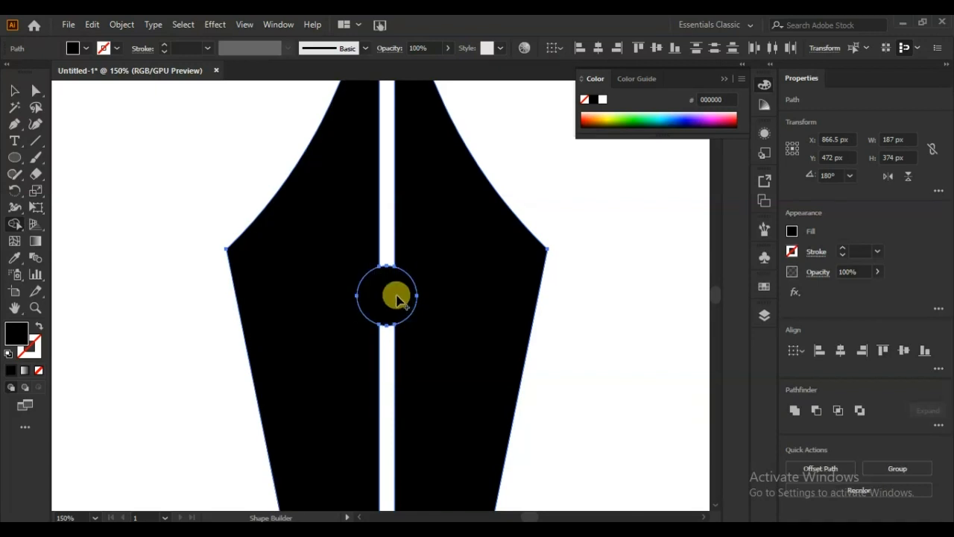
# - Move the merged circle straight up from the nib's centre to near its tip, leaving a round hole behind
pyautogui.press('v')
pyautogui.click(397, 296)
pyautogui.scroll(3, 395, 298)
pyautogui.moveTo(390, 431); pyautogui.dragTo(388, 150)
# - Remove the circle's middle strip along the slit near the tip with the Shape Builder
pyautogui.scroll(3, 499, 186)
pyautogui.moveTo(450, 158); pyautogui.dragTo(299, 276)
pyautogui.click(15, 224)
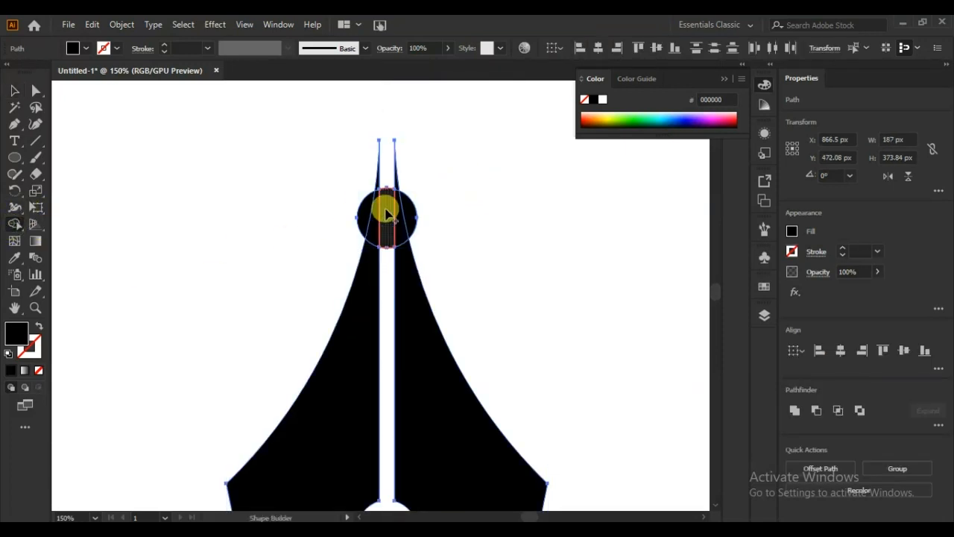
pyautogui.keyDown('alt'); pyautogui.click(386, 214); pyautogui.keyUp('alt')
# - Select the two remaining circle halves and nudge them 30 px up to the nib's tip
pyautogui.click(14, 90)
pyautogui.click(149, 199)
pyautogui.click(413, 216)
pyautogui.keyDown('shift'); pyautogui.click(364, 224); pyautogui.keyUp('shift')
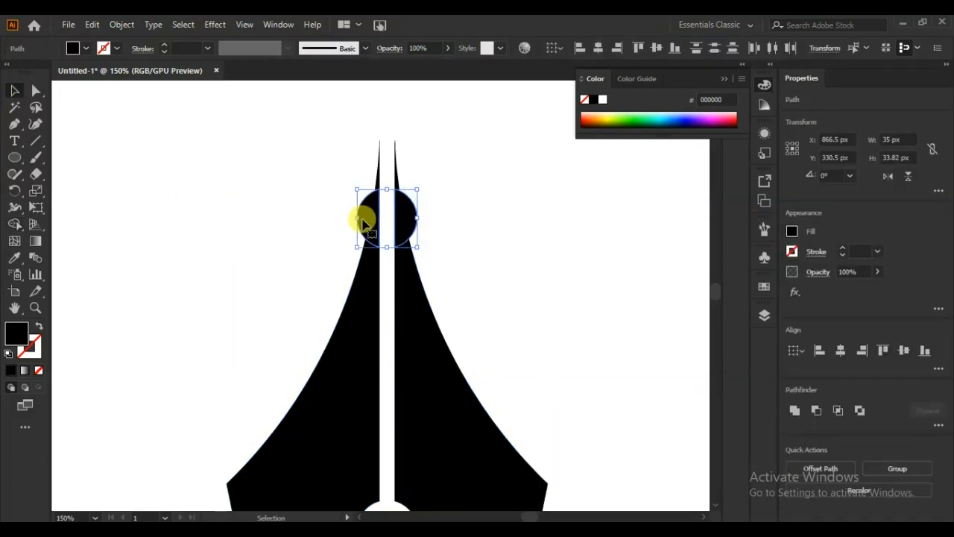
pyautogui.press('Up')
pyautogui.press('Up')
pyautogui.press('Up')
pyautogui.press('Up')
pyautogui.press('Up')
pyautogui.press('Up')
pyautogui.press('Up')
pyautogui.press('Up')
pyautogui.press('Up')
pyautogui.press('Up')
pyautogui.press('Up')
pyautogui.press('Up')
pyautogui.press('Up')
pyautogui.press('Up')
pyautogui.press('Up')
pyautogui.press('Up')
pyautogui.press('Up')
pyautogui.press('Up')
pyautogui.press('Up')
pyautogui.press('Up')
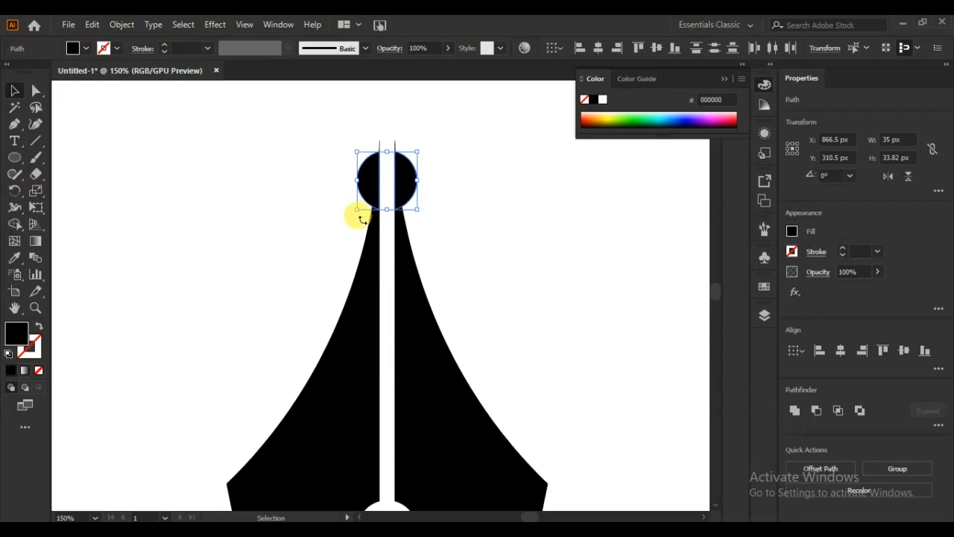
pyautogui.press('Up')
pyautogui.press('Up')
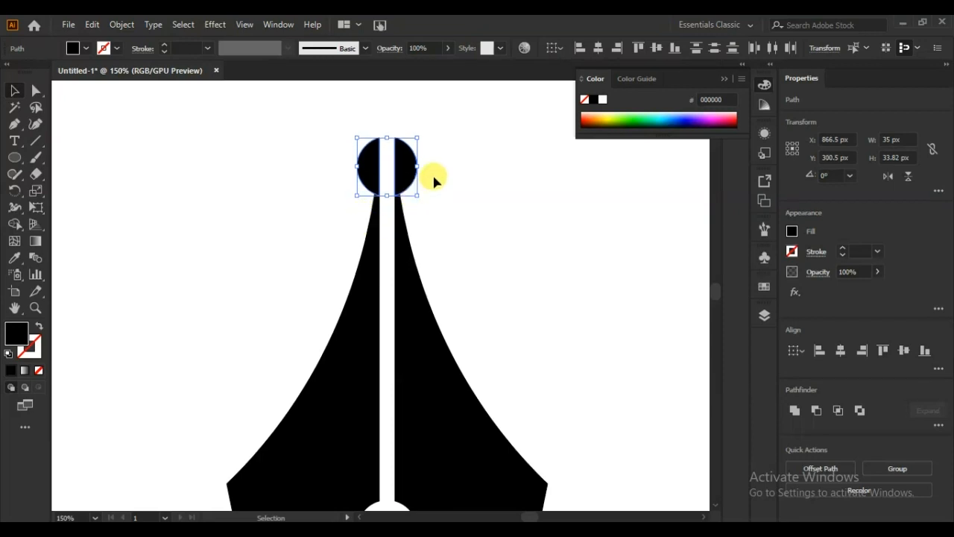
# - Unite the circle halves at the tip with the nib halves
pyautogui.hotkey('ctrl', 'a')
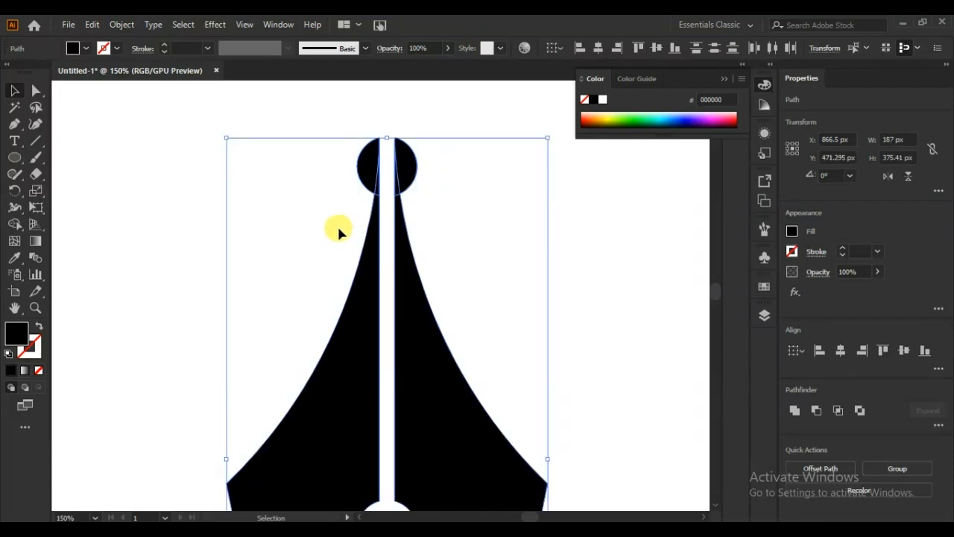
pyautogui.click(793, 409)
pyautogui.click(475, 262)
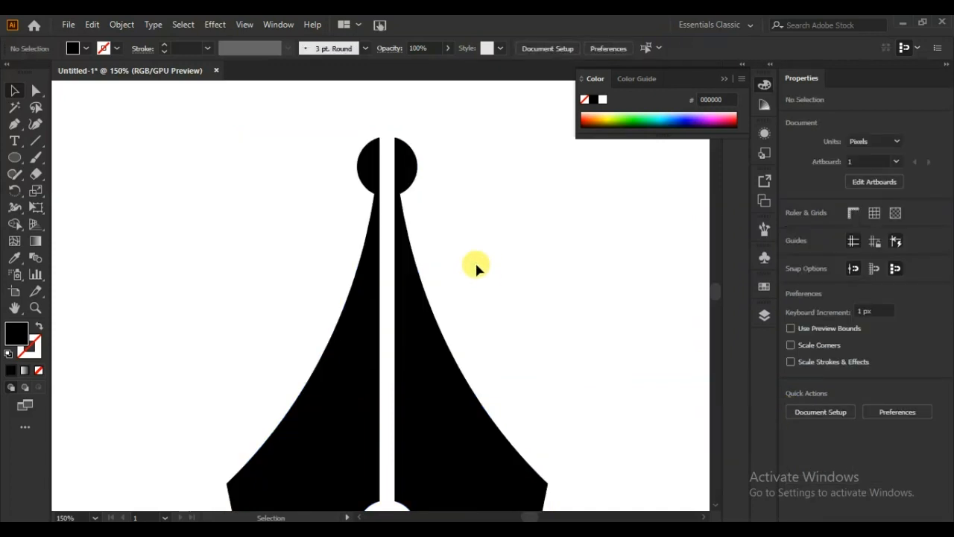
pyautogui.hotkey('ctrl', '0')
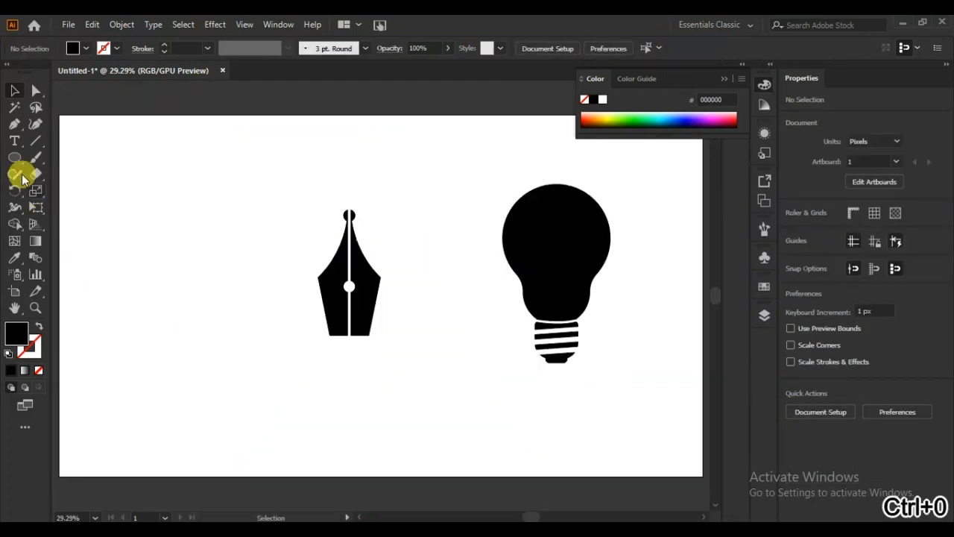
# - Add a rounded rectangle of about 163 × 70 px, centred just below the nib
pyautogui.moveTo(14, 157); pyautogui.dragTo(67, 172)
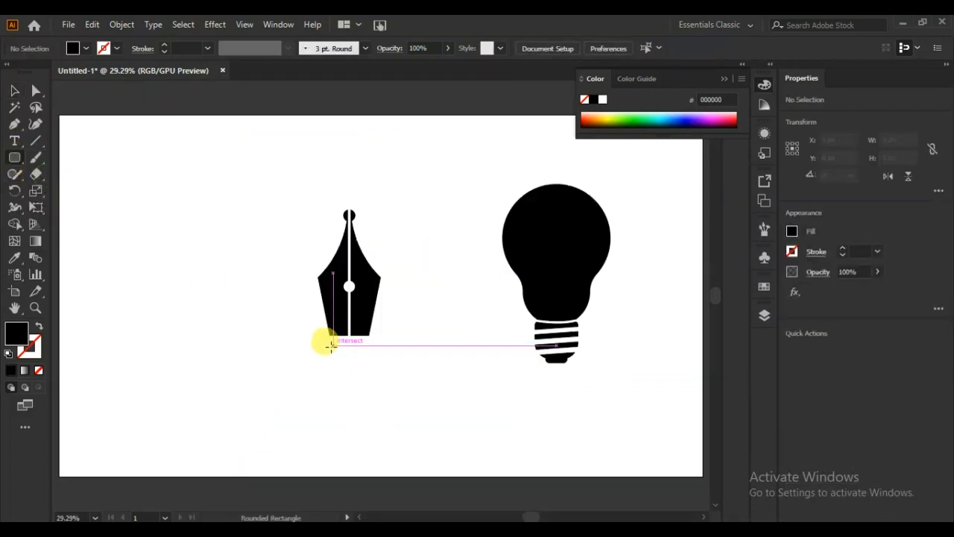
pyautogui.moveTo(319, 342); pyautogui.dragTo(380, 366)
pyautogui.click(21, 96)
pyautogui.click(245, 303)
pyautogui.moveTo(358, 362)
pyautogui.mouseDown()
pyautogui.moveTo(350, 356)
pyautogui.moveTo(374, 370)
pyautogui.mouseUp()
pyautogui.click(403, 366)
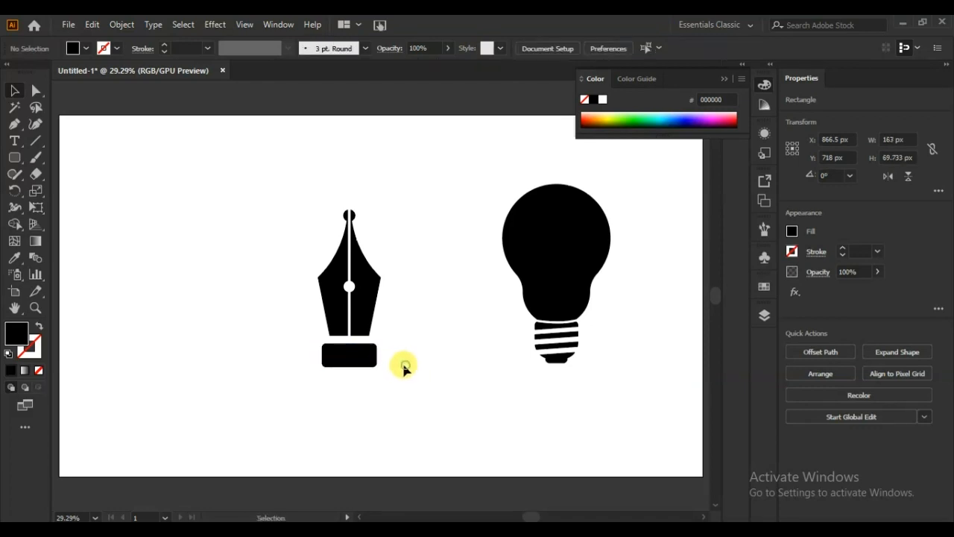
pyautogui.click(360, 362)
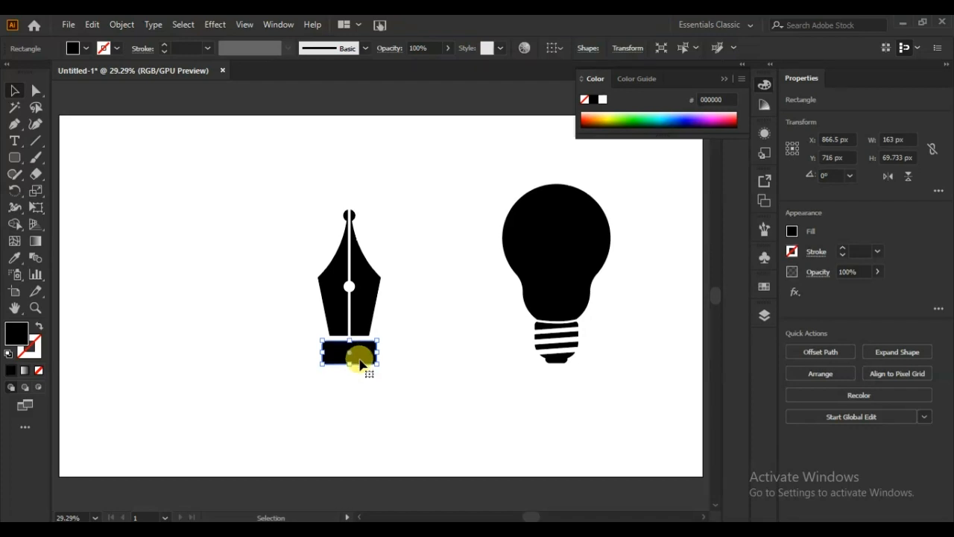
# - Group the nib and the rounded rectangle below it
pyautogui.click(406, 326)
pyautogui.moveTo(414, 202); pyautogui.dragTo(282, 376)
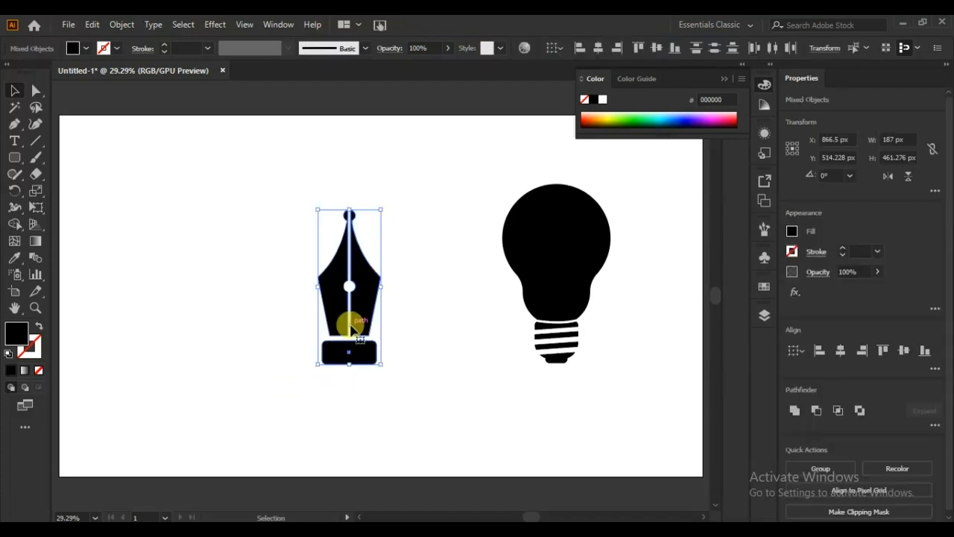
pyautogui.rightClick(360, 323)
pyautogui.click(415, 198)
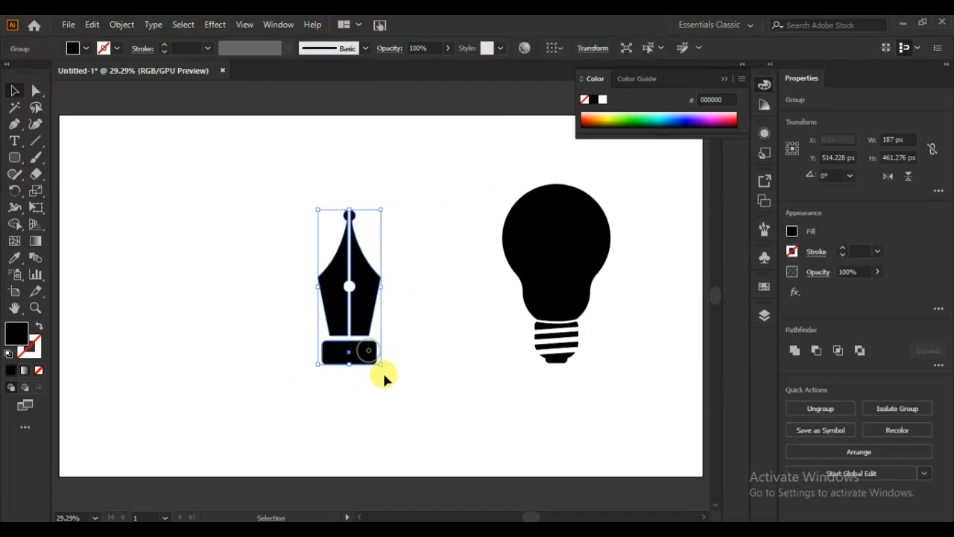
# - Scale the nib group down to about 99 × 244 px and move it onto the centre of the bulb
pyautogui.moveTo(382, 366)
pyautogui.mouseDown()
pyautogui.moveTo(362, 351)
pyautogui.moveTo(366, 361)
pyautogui.mouseUp()
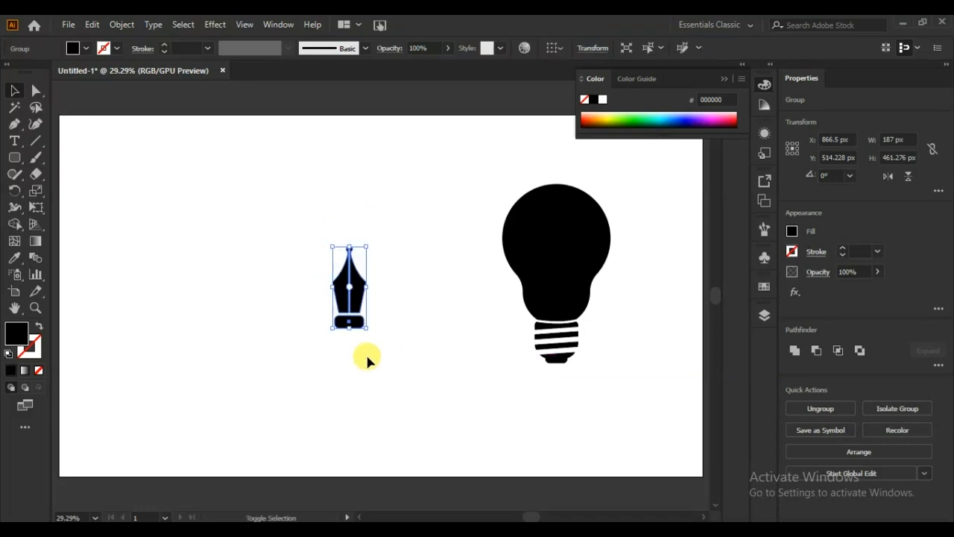
pyautogui.click(383, 366)
pyautogui.moveTo(356, 308); pyautogui.dragTo(564, 276)
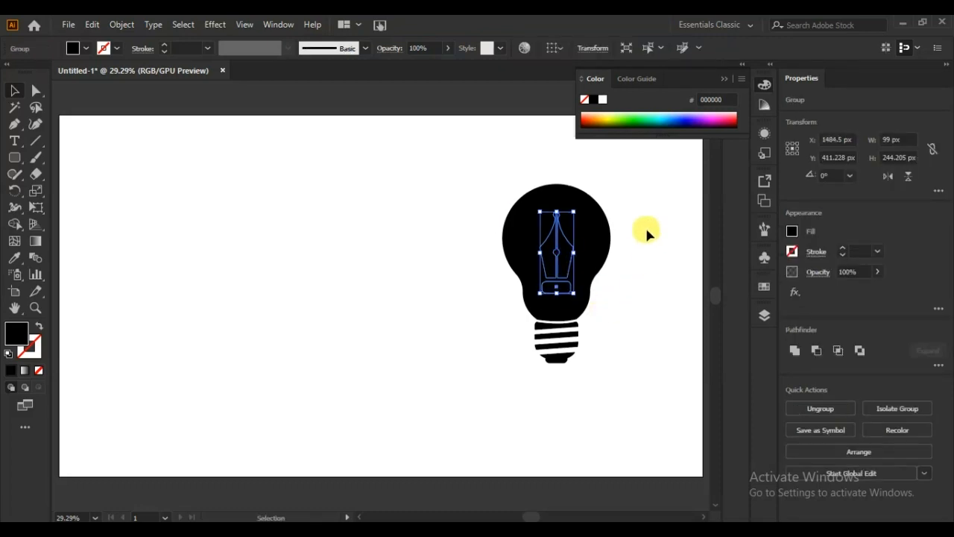
# - Cut both nib halves and the rounded rectangle out of the bulb with the Shape Builder, and deselect everything
pyautogui.moveTo(413, 395); pyautogui.dragTo(413, 395)
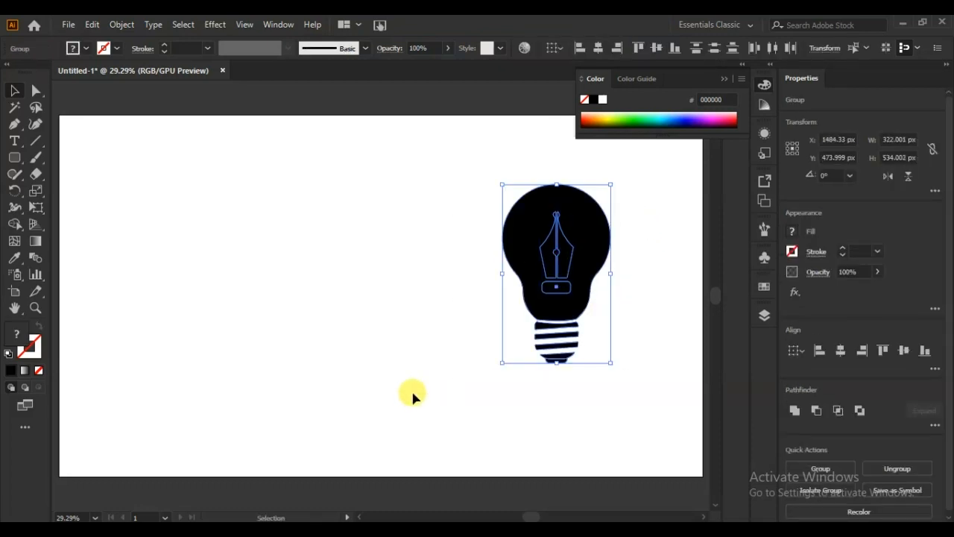
pyautogui.press('a')
pyautogui.hotkey('ctrl', '+')
pyautogui.hotkey('ctrl', '+')
pyautogui.hotkey('ctrl', '+')
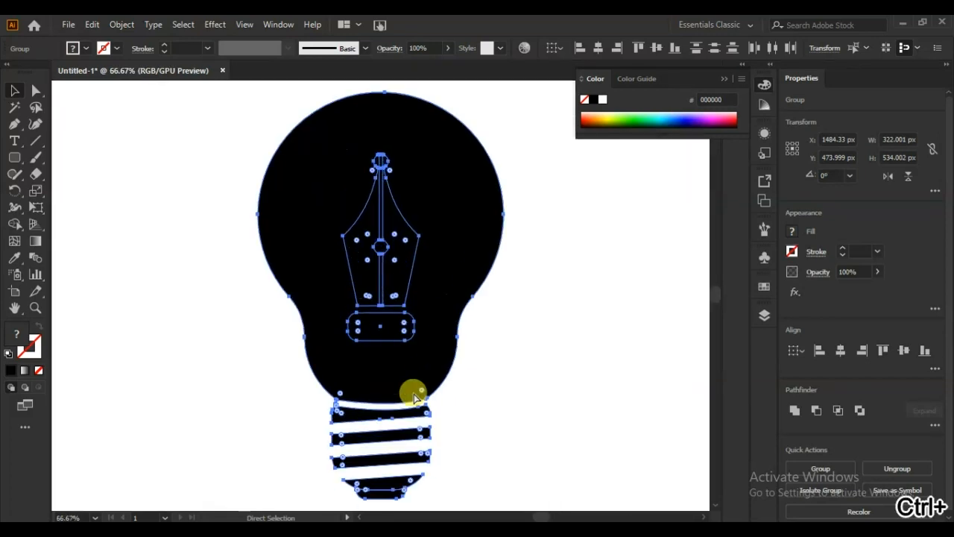
pyautogui.press('v')
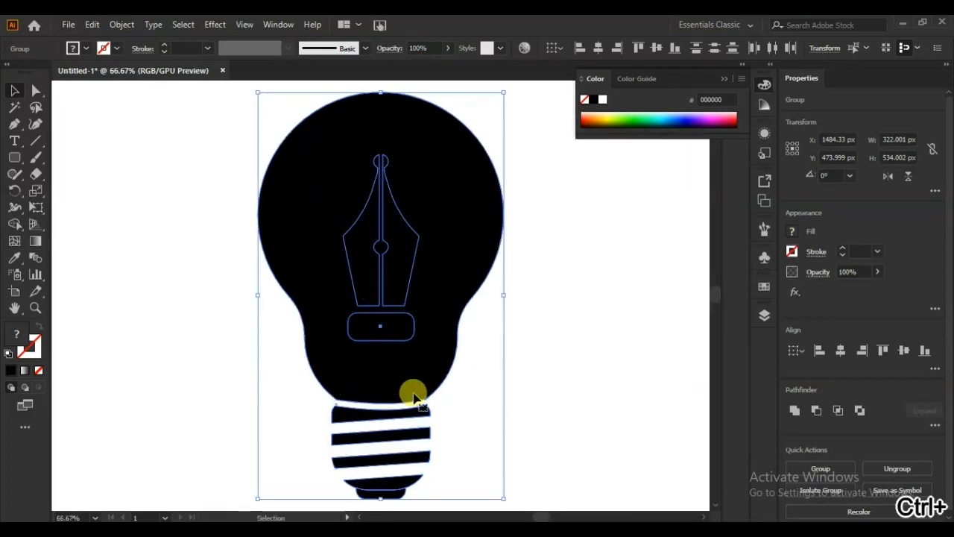
pyautogui.click(17, 225)
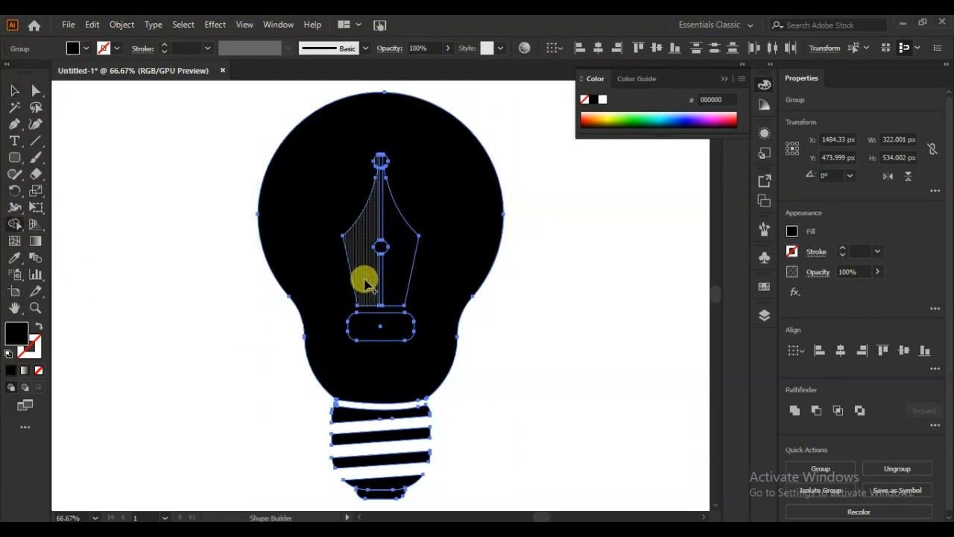
pyautogui.keyDown('alt'); pyautogui.click(366, 282); pyautogui.keyUp('alt')
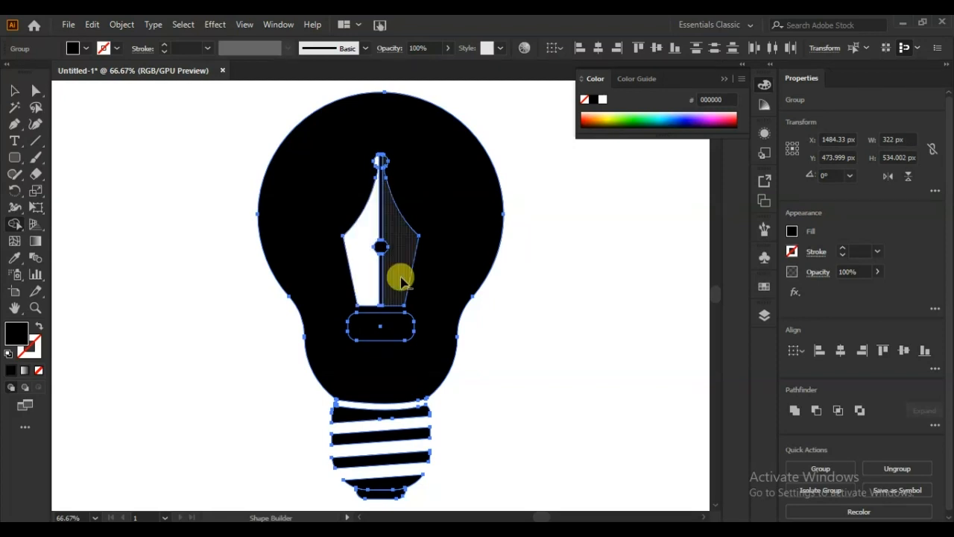
pyautogui.keyDown('alt'); pyautogui.click(391, 305); pyautogui.keyUp('alt')
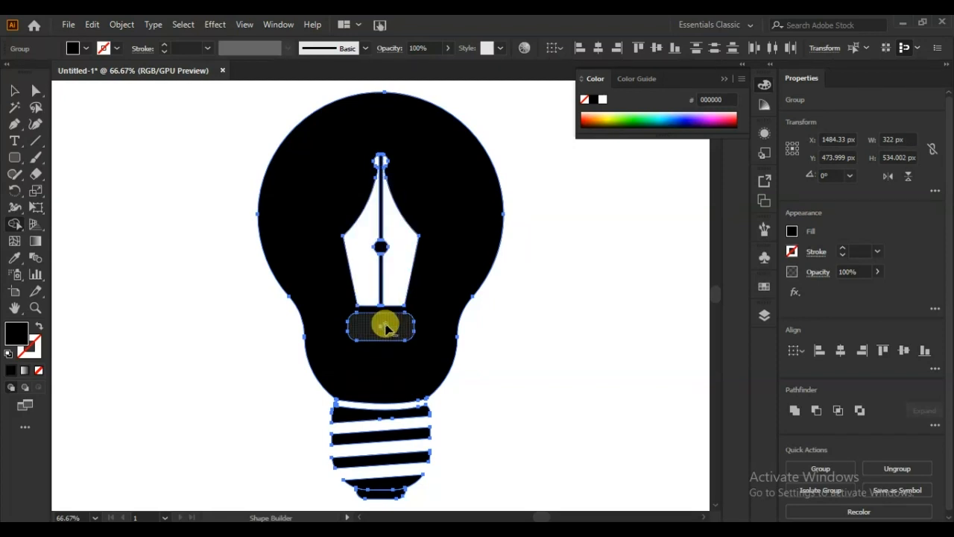
pyautogui.keyDown('alt'); pyautogui.click(386, 328); pyautogui.keyUp('alt')
pyautogui.hotkey('ctrl', 'shift', 'a')
pyautogui.hotkey('ctrl', '0')
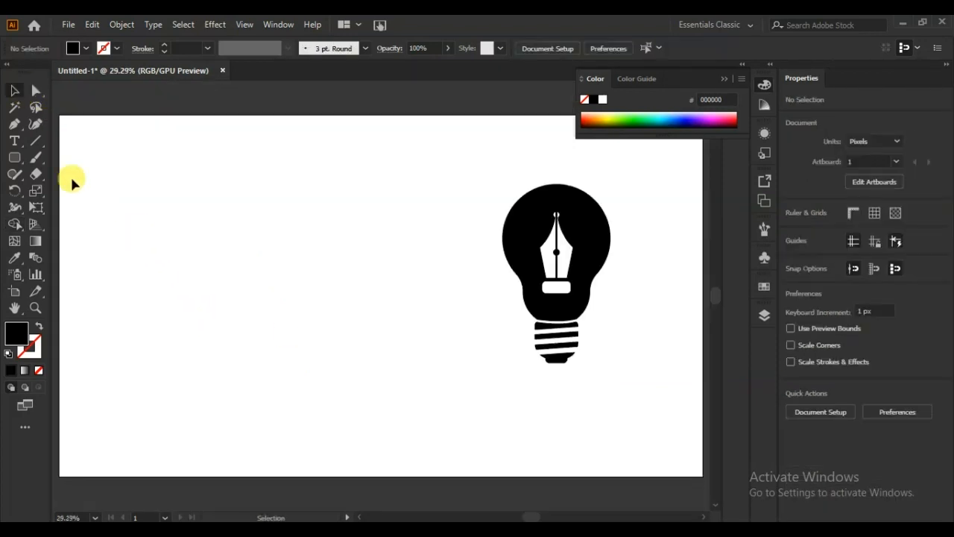
# - Draw a closed page-like shape about 198 px wide with curved upper and lower edges, left of the bulb, using the Pen tool
pyautogui.click(14, 124)
pyautogui.click(271, 239)
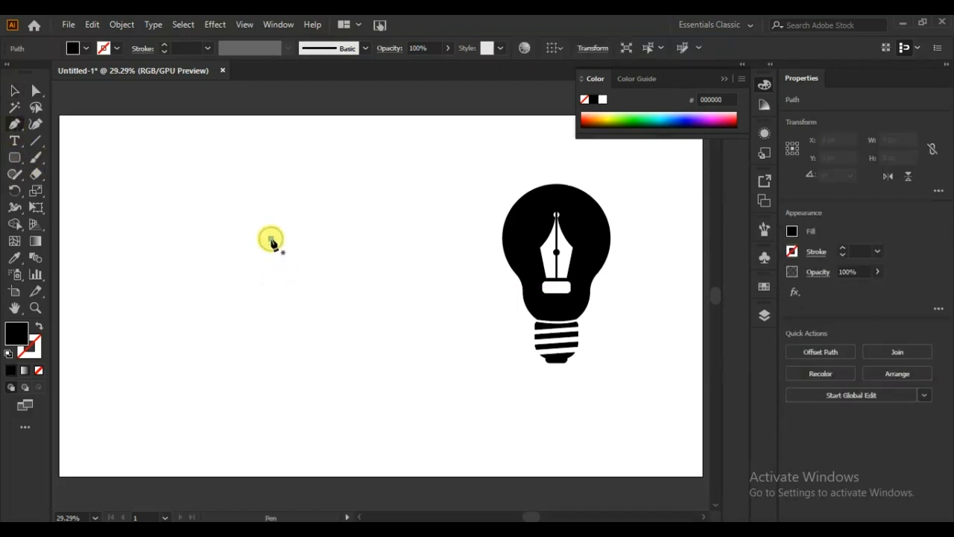
pyautogui.click(251, 321)
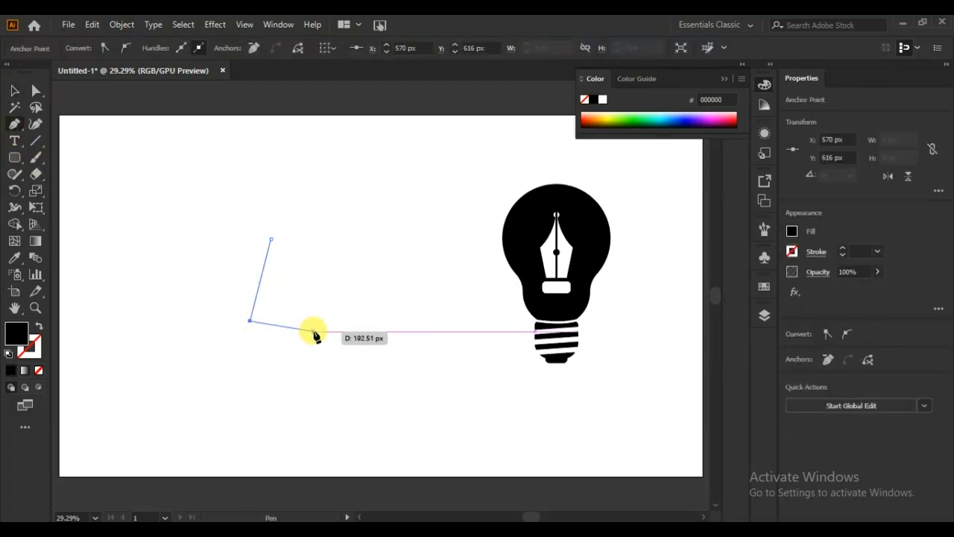
pyautogui.moveTo(316, 335); pyautogui.dragTo(320, 271)
pyautogui.click(316, 262)
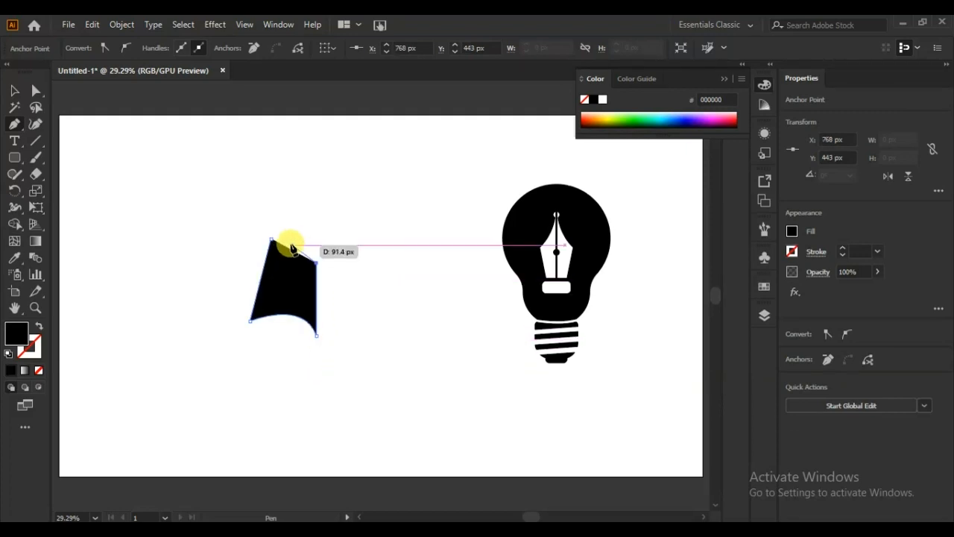
pyautogui.moveTo(272, 239); pyautogui.dragTo(228, 241)
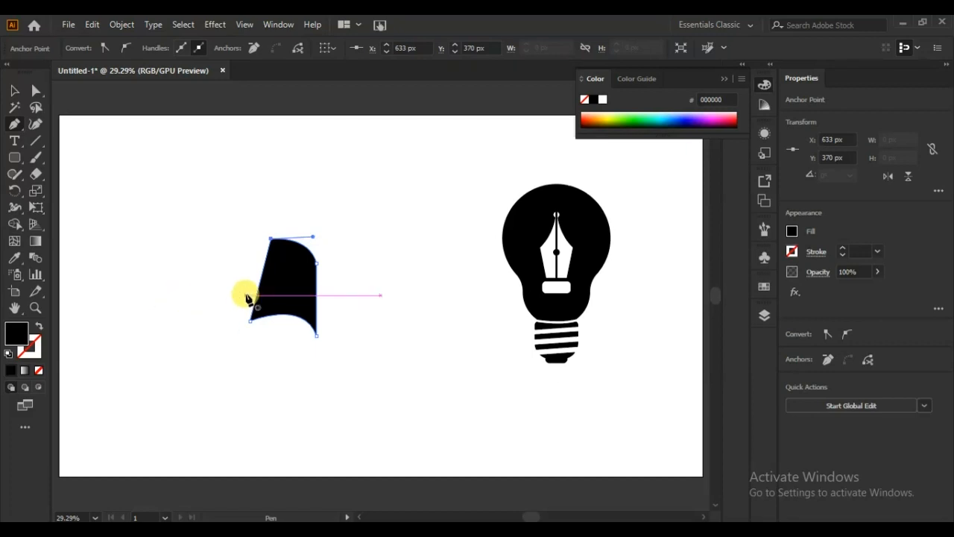
# - Draw a closed page-edge shape along the page's outer side and curved lower edge with the Pen tool, leaving a thin gap, and deselect it
pyautogui.click(266, 243)
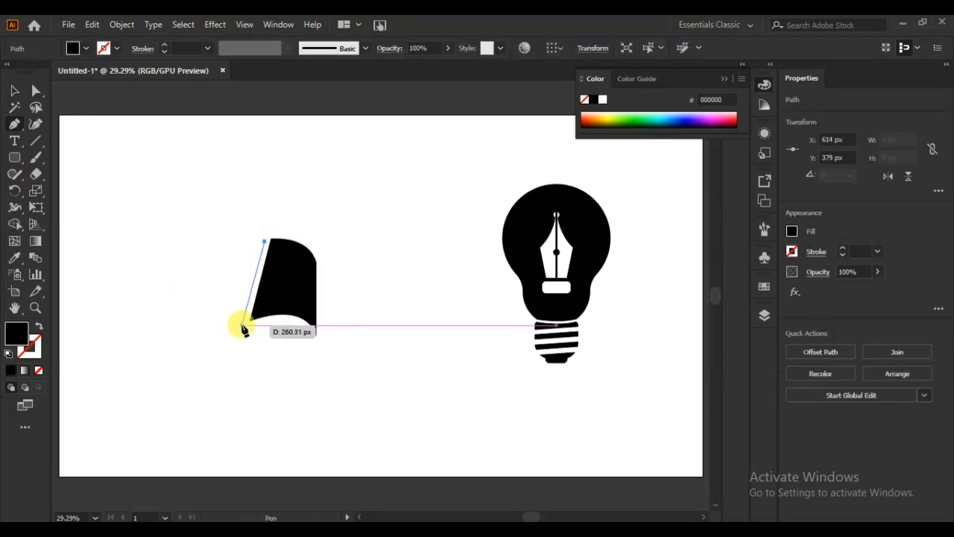
pyautogui.click(241, 328)
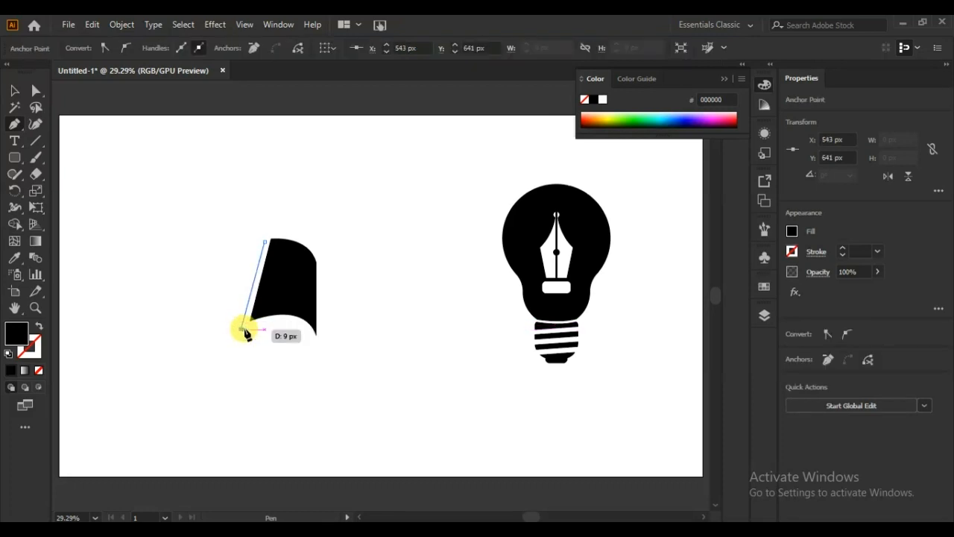
pyautogui.moveTo(296, 335); pyautogui.dragTo(334, 375)
pyautogui.click(317, 338)
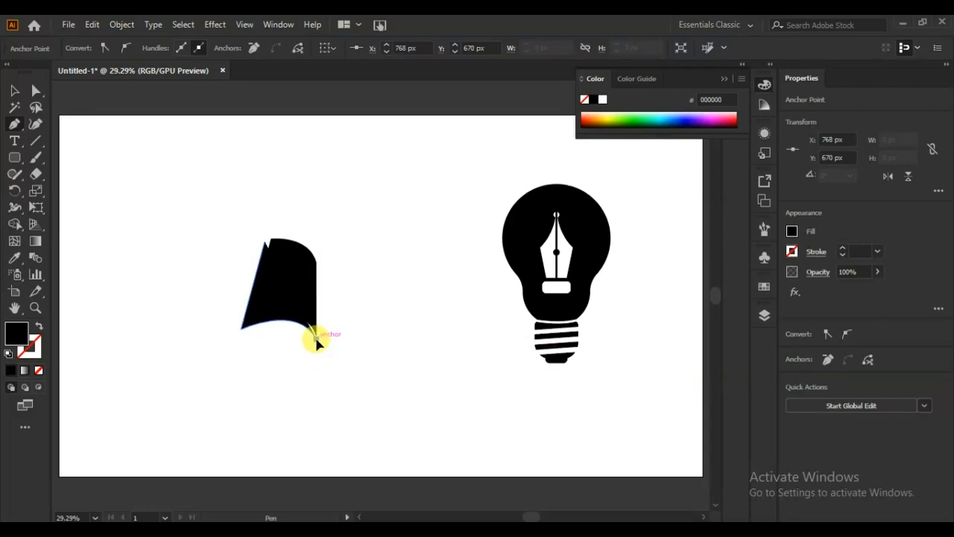
pyautogui.click(233, 337)
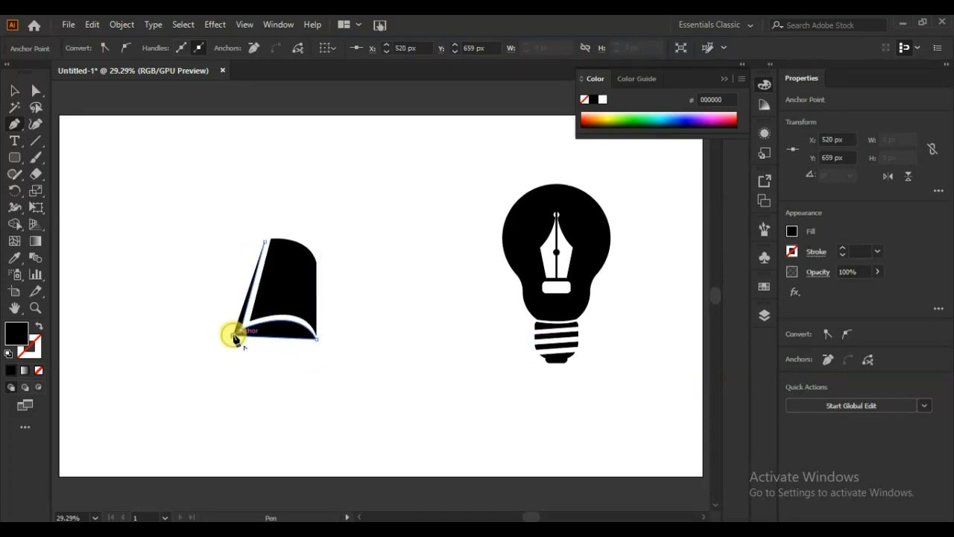
pyautogui.click(260, 249)
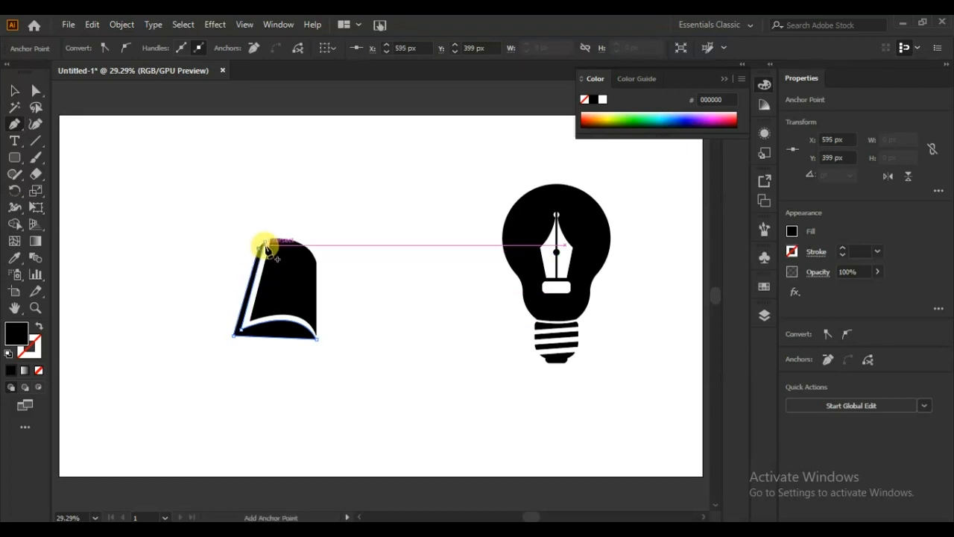
pyautogui.click(14, 91)
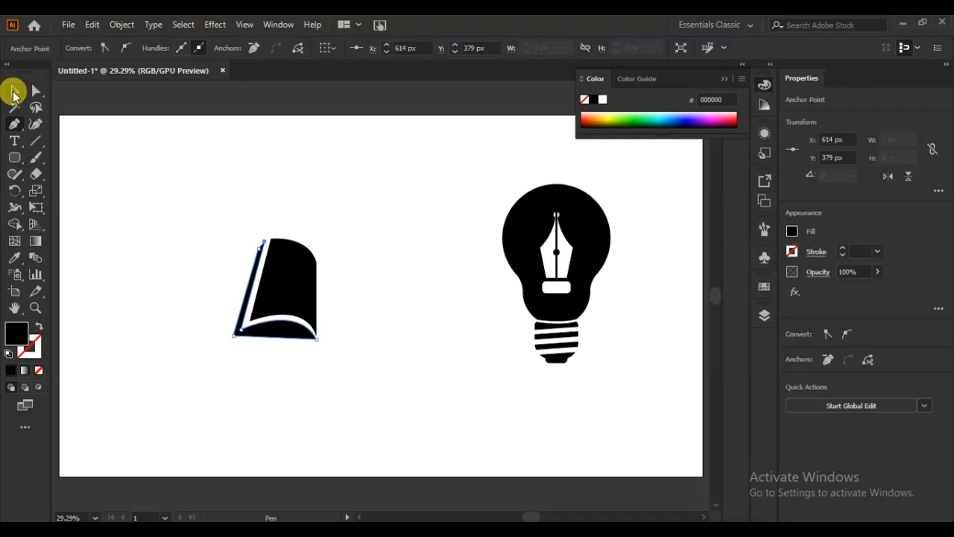
pyautogui.click(154, 292)
# - Group the page shape with the page-edge shape beside it
pyautogui.click(297, 293)
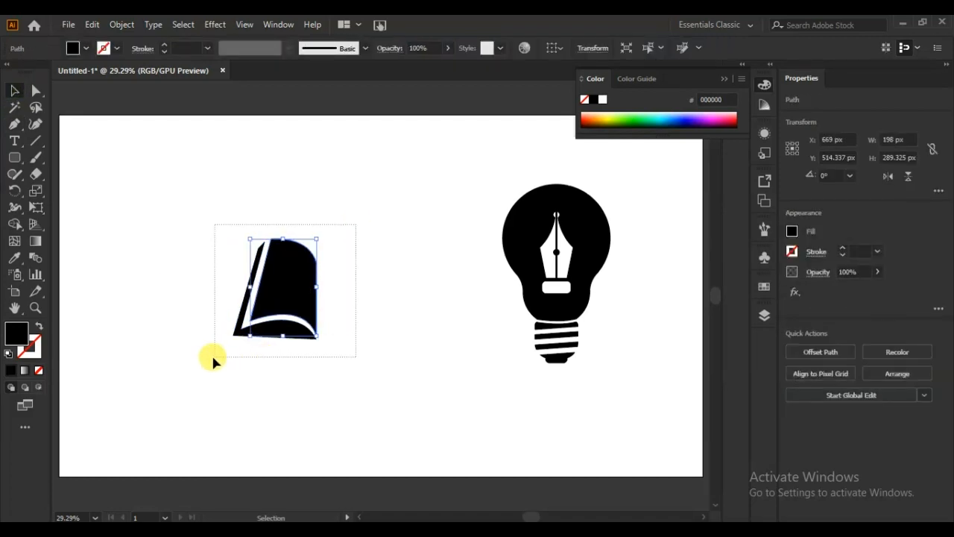
pyautogui.moveTo(212, 361); pyautogui.dragTo(211, 359)
pyautogui.rightClick(252, 316)
pyautogui.click(251, 329)
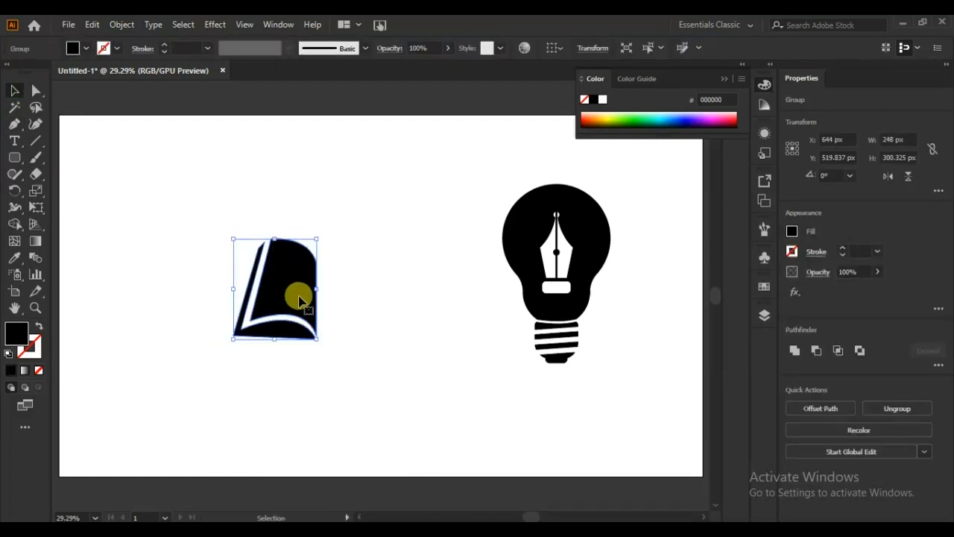
# - Make a copy of the page group mirrored left to right with the Reflect command
pyautogui.rightClick(298, 300)
pyautogui.moveTo(373, 204)
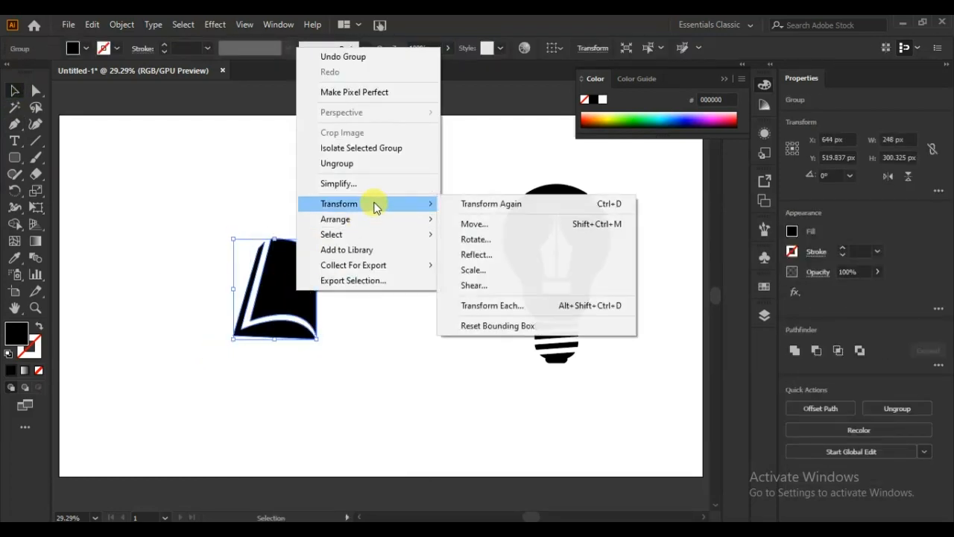
pyautogui.click(502, 255)
pyautogui.click(715, 305)
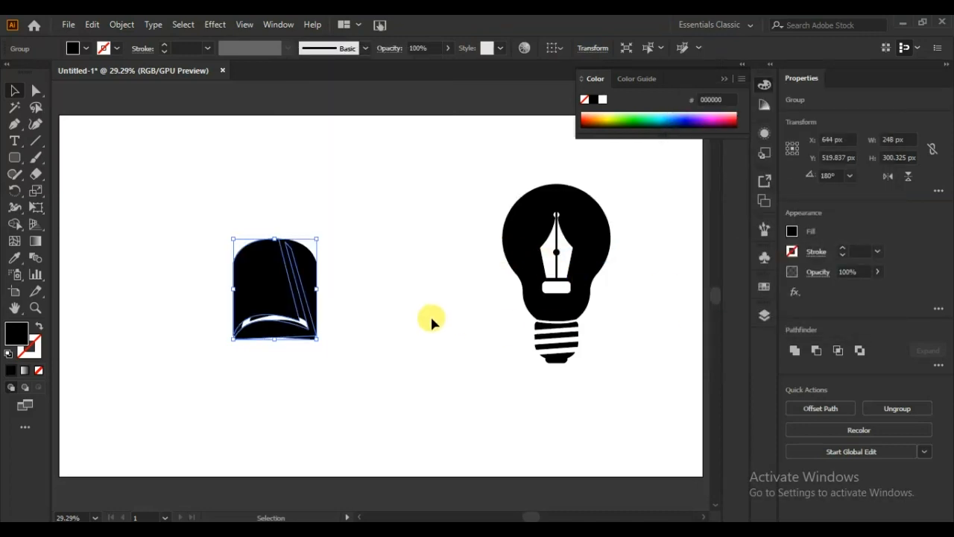
# - Move the mirrored page right until both pages form an open book with a narrow gap at the spine
pyautogui.press('Right')
pyautogui.press('Right')
pyautogui.press('Right')
pyautogui.press('Right')
pyautogui.press('Right')
pyautogui.press('Right')
pyautogui.press('Right')
pyautogui.press('Right')
pyautogui.press('Right')
pyautogui.press('Right')
pyautogui.press('Right')
pyautogui.press('Right')
pyautogui.press('Right')
pyautogui.press('Right')
pyautogui.press('Right')
pyautogui.press('Right')
pyautogui.press('Right')
pyautogui.press('Right')
pyautogui.press('Right')
pyautogui.press('Right')
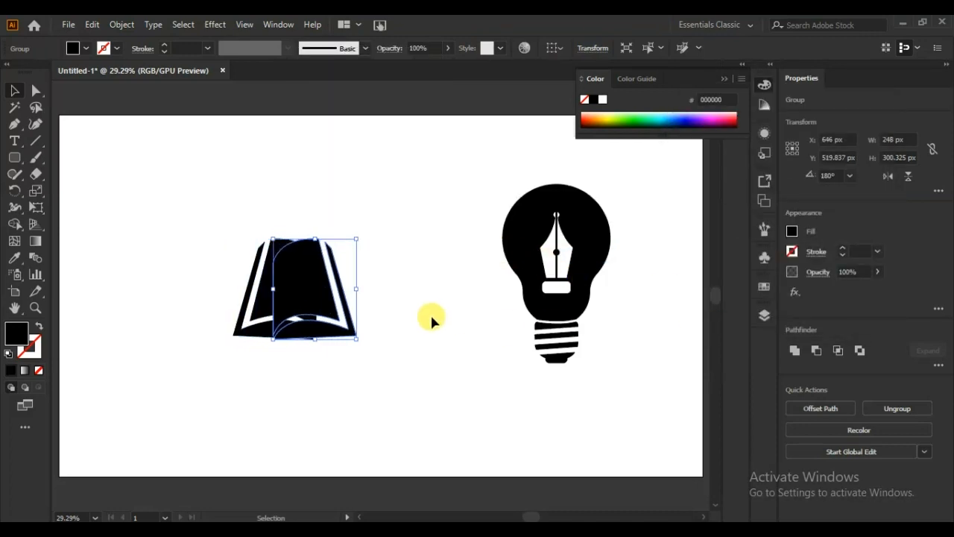
pyautogui.press('Right')
pyautogui.press('Right')
pyautogui.press('Right')
pyautogui.press('Right')
pyautogui.press('Right')
pyautogui.press('Right')
pyautogui.press('Right')
pyautogui.press('Right')
pyautogui.press('Right')
pyautogui.press('Right')
pyautogui.press('Right')
pyautogui.press('Right')
pyautogui.press('Right')
pyautogui.press('Right')
pyautogui.press('Right')
pyautogui.press('Right')
pyautogui.press('Right')
pyautogui.press('Right')
pyautogui.press('Right')
pyautogui.press('Right')
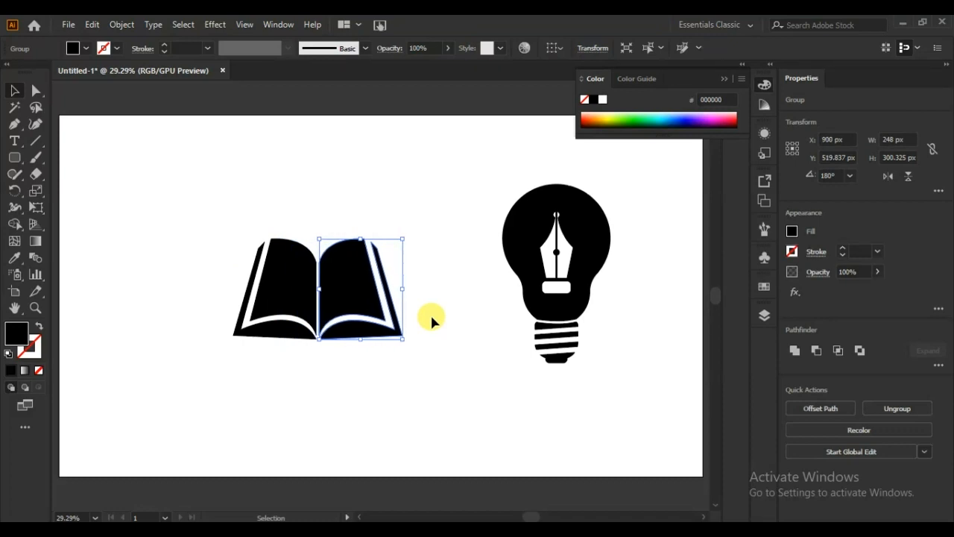
pyautogui.press('Right')
# - Select both halves of the open book and flatten them by lowering their upper edge
pyautogui.click(437, 301)
pyautogui.moveTo(431, 240); pyautogui.dragTo(199, 350)
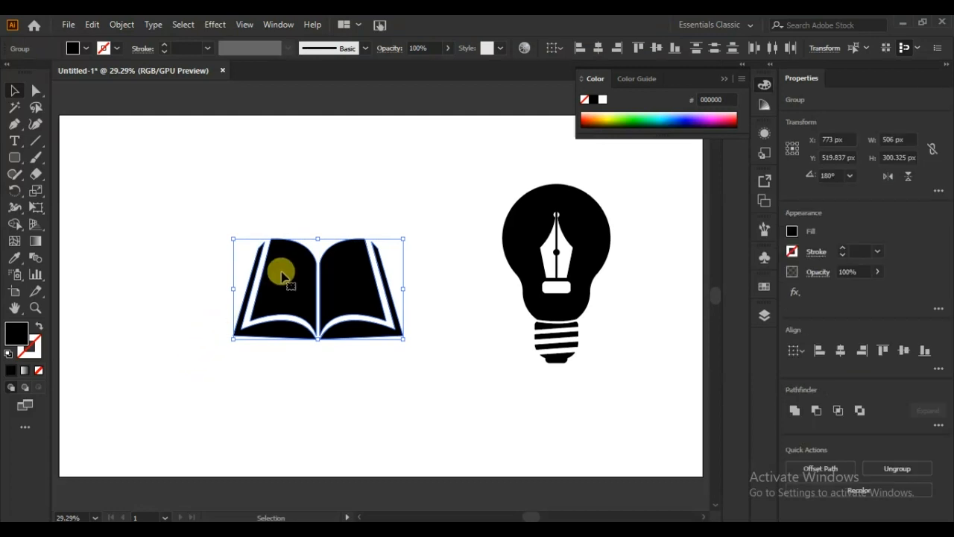
pyautogui.moveTo(320, 239); pyautogui.dragTo(325, 273)
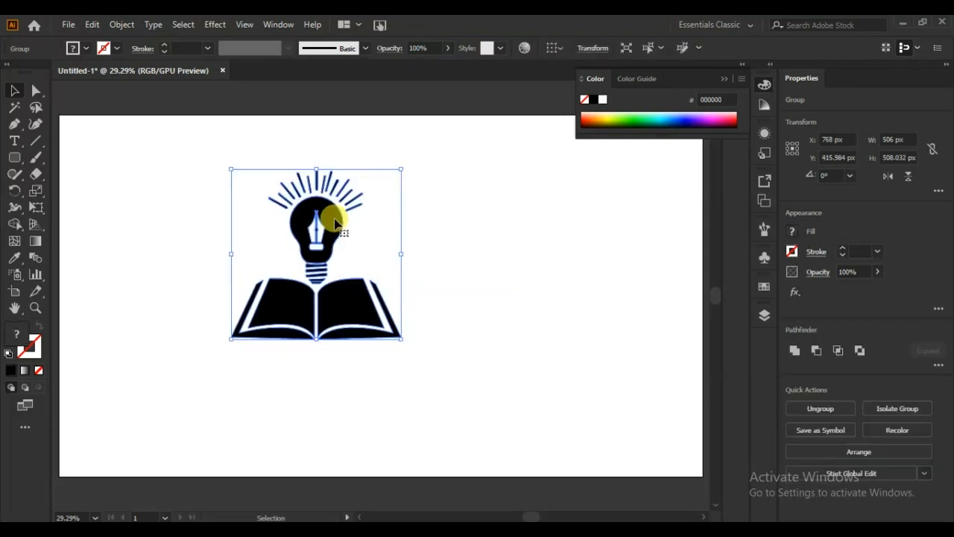
# - Move the grouped book, bulb and rays to the right side of the artboard and deselect the group
pyautogui.moveTo(335, 220); pyautogui.dragTo(618, 235)
pyautogui.click(545, 381)
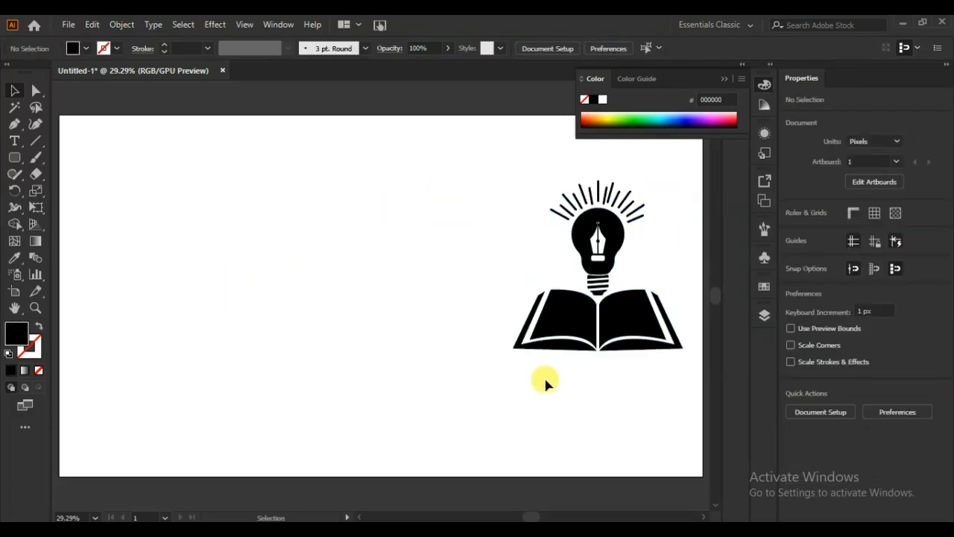
# - Draw a black hexagon left of the logo with the Polygon tool and size it to about 574 × 742 px
pyautogui.click(20, 164)
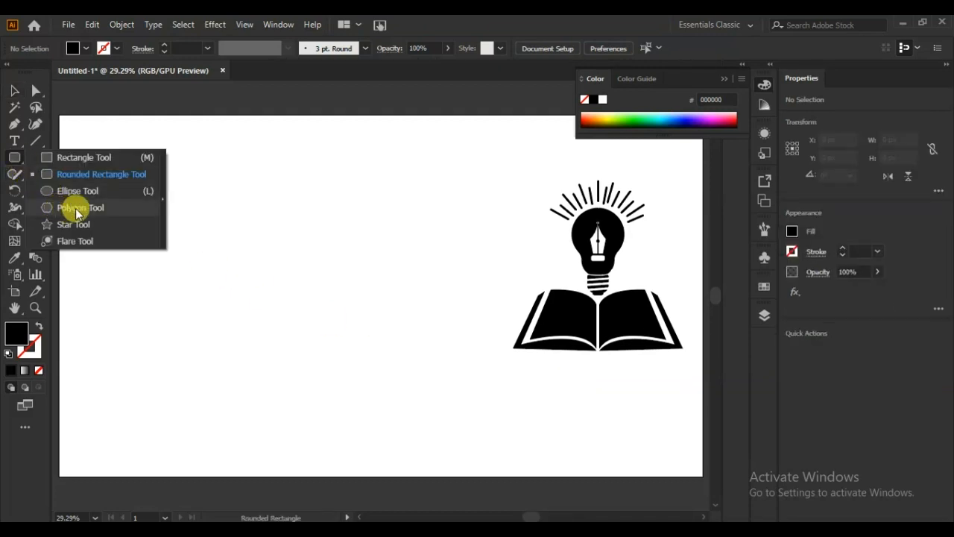
pyautogui.click(51, 209)
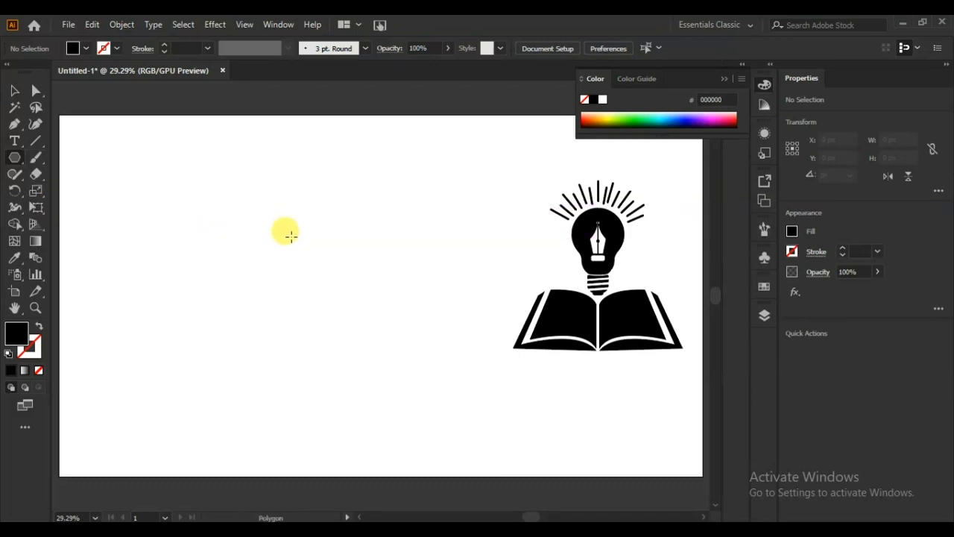
pyautogui.moveTo(302, 288); pyautogui.dragTo(365, 386)
pyautogui.moveTo(429, 176); pyautogui.dragTo(452, 249)
pyautogui.press('v')
pyautogui.moveTo(409, 290); pyautogui.dragTo(386, 292)
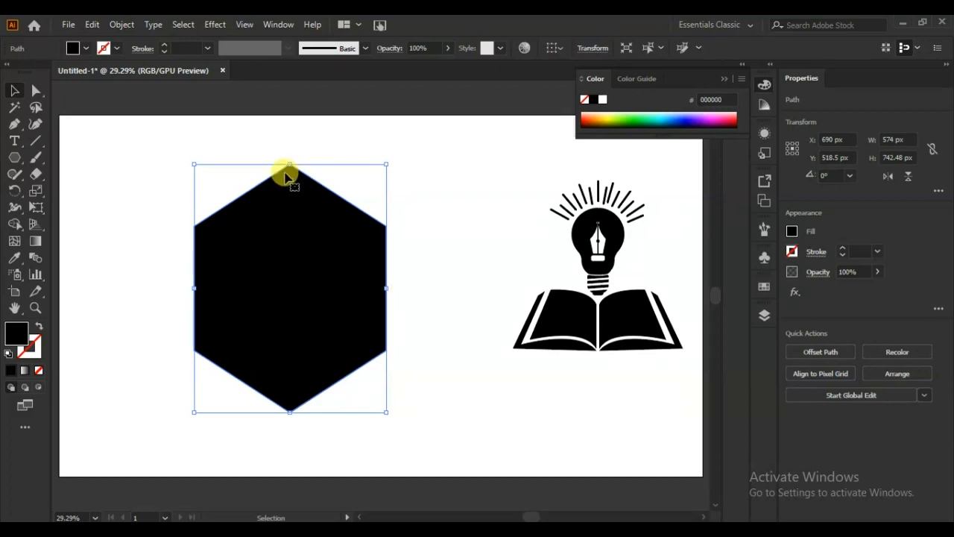
# - Lower the hexagon's top anchor point straight down to about Y 206 px using Direct Selection
pyautogui.click(36, 90)
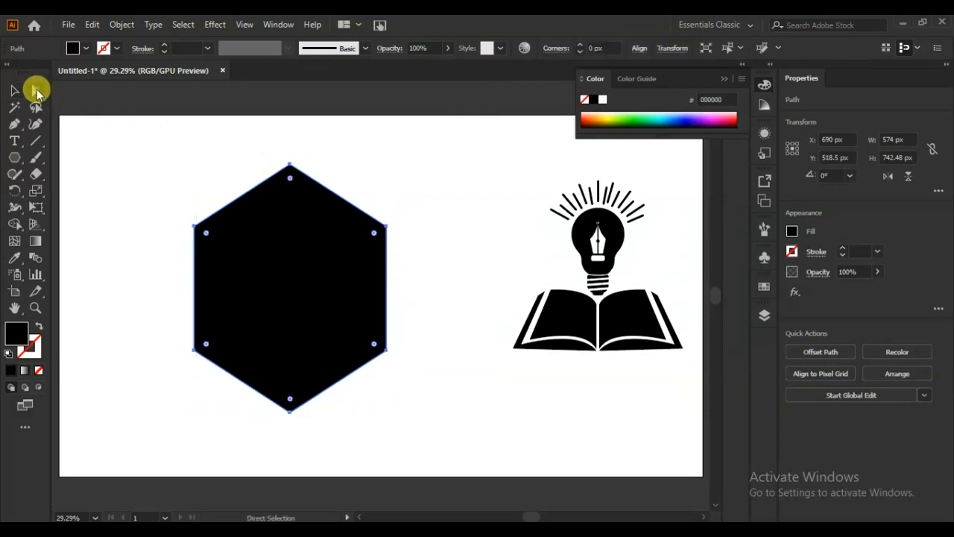
pyautogui.click(290, 171)
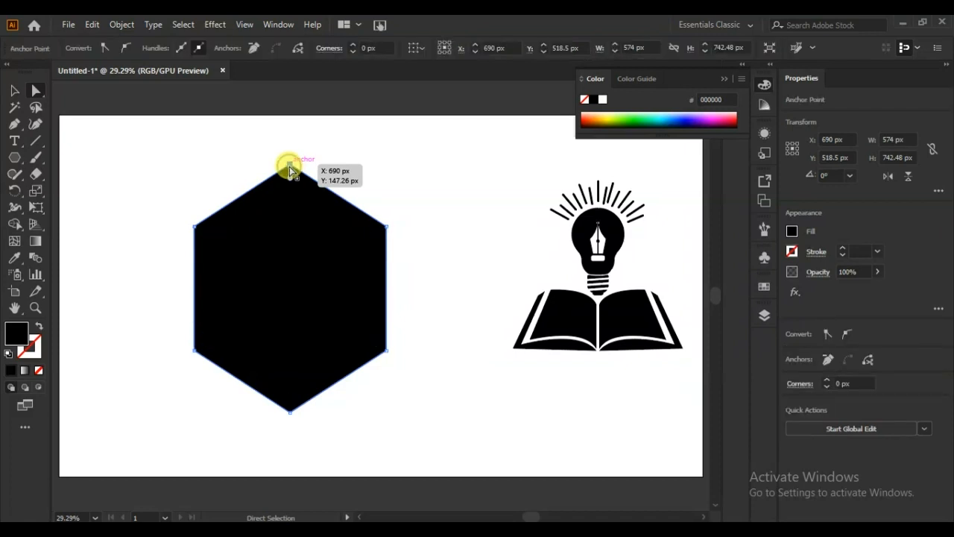
pyautogui.moveTo(290, 171); pyautogui.dragTo(294, 190)
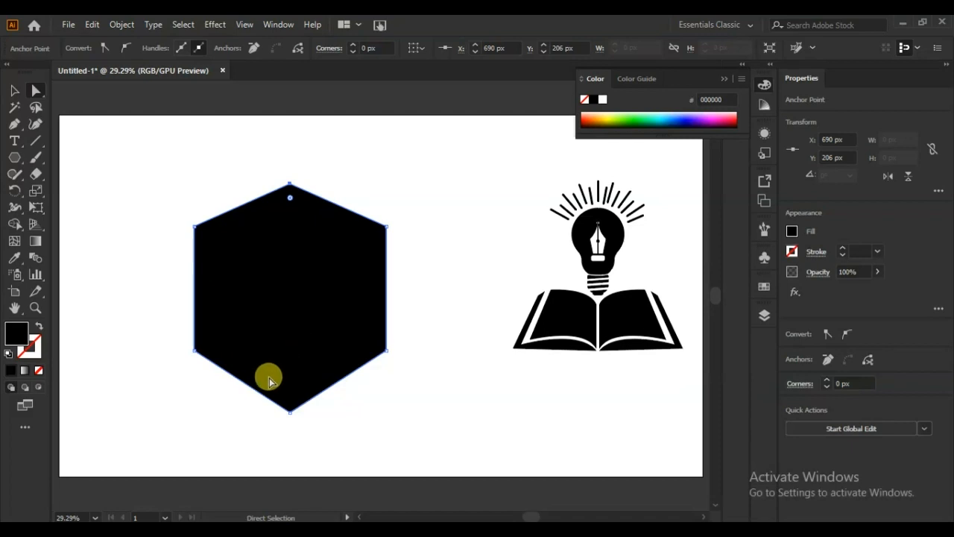
# - Raise the hexagon's two lower side anchor points together to lengthen the bottom point, and deselect the shape
pyautogui.moveTo(412, 345); pyautogui.dragTo(179, 374)
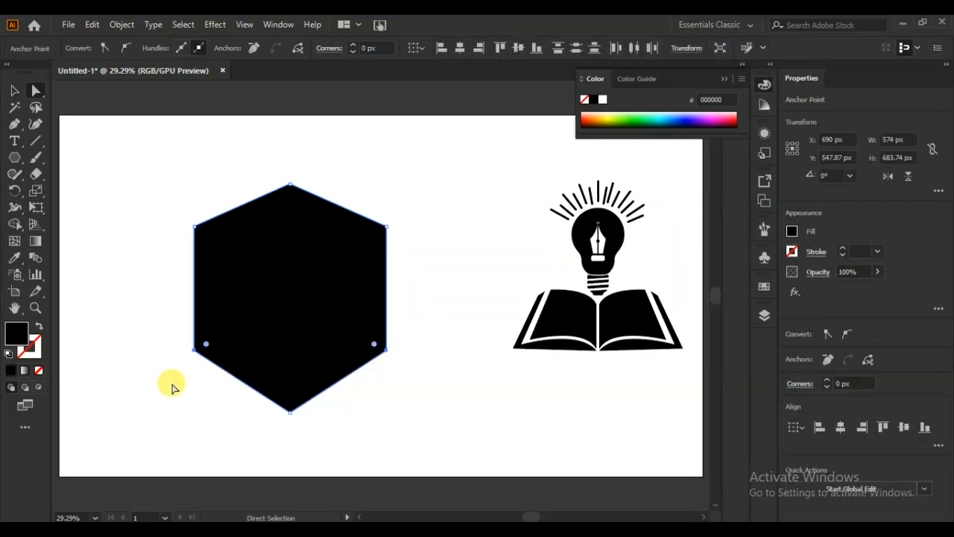
pyautogui.hotkey('shift', 'Up')
pyautogui.hotkey('shift', 'Up')
pyautogui.hotkey('shift', 'Up')
pyautogui.hotkey('shift', 'Up')
pyautogui.hotkey('shift', 'Up')
pyautogui.hotkey('shift', 'Up')
pyautogui.hotkey('shift', 'Up')
pyautogui.hotkey('shift', 'Up')
pyautogui.hotkey('shift', 'Up')
pyautogui.hotkey('shift', 'Up')
pyautogui.hotkey('shift', 'Up')
pyautogui.hotkey('shift', 'Up')
pyautogui.hotkey('shift', 'Up')
pyautogui.hotkey('shift', 'Up')
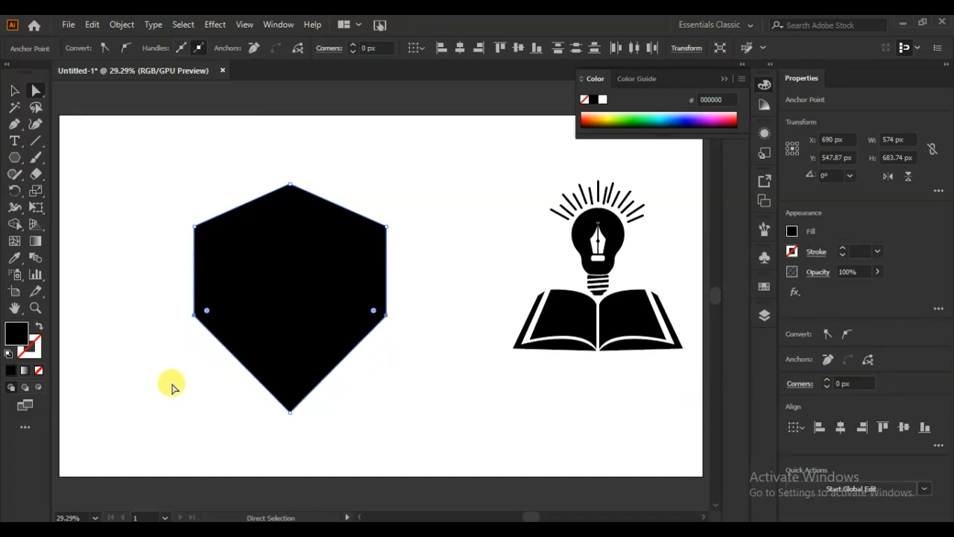
pyautogui.click(443, 324)
# - Curve the shield's left side inward and its lower-left edge outward with the Anchor Point tool, and deselect the shape
pyautogui.moveTo(16, 127); pyautogui.dragTo(47, 175)
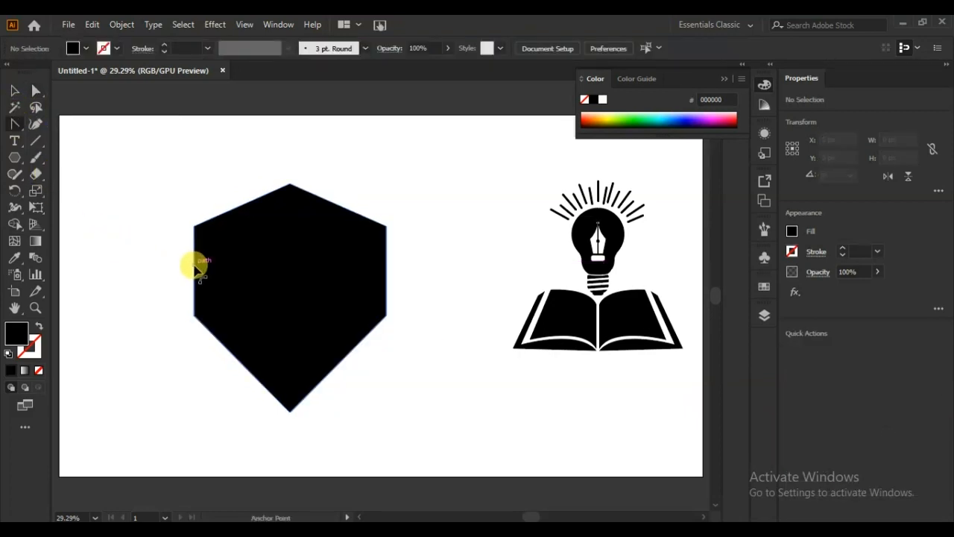
pyautogui.moveTo(197, 273); pyautogui.dragTo(202, 287)
pyautogui.moveTo(246, 370); pyautogui.dragTo(227, 382)
pyautogui.click(14, 90)
pyautogui.click(358, 366)
# - Draw a rectangle of about 326 × 850 px from the shield's vertical centre line, covering its right half
pyautogui.click(13, 156)
pyautogui.click(47, 158)
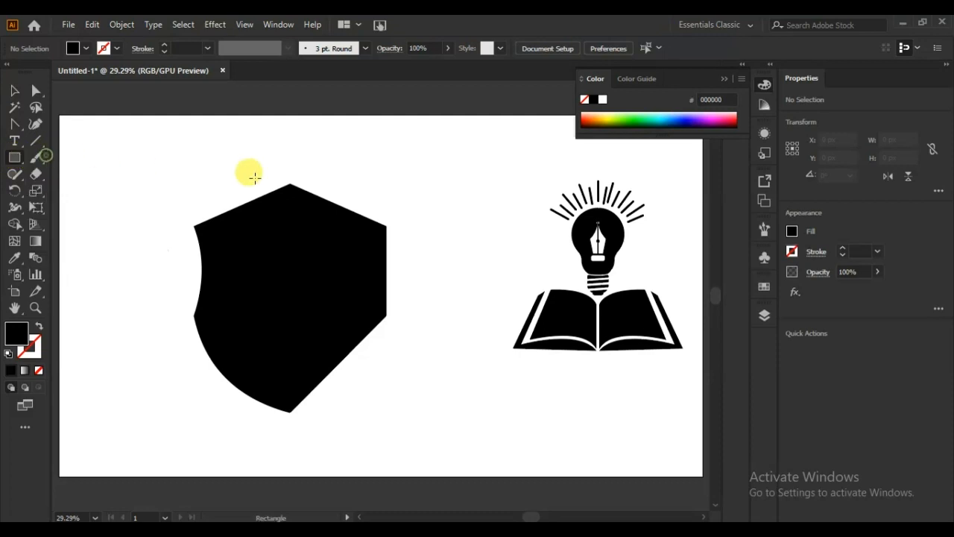
pyautogui.moveTo(289, 169); pyautogui.dragTo(399, 453)
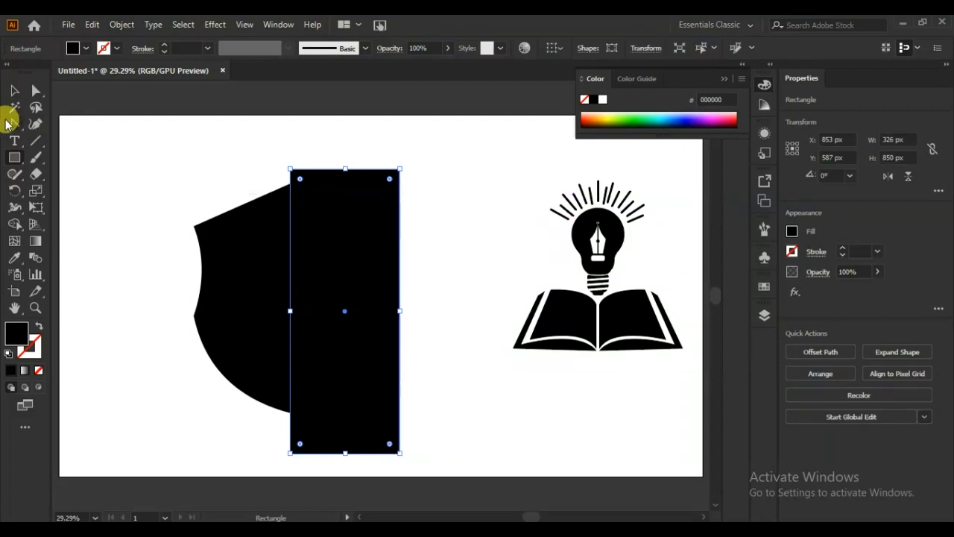
# - Remove the shield's right half by merging it with the rectangle in the Shape Builder and deleting the merged piece
pyautogui.click(14, 94)
pyautogui.moveTo(440, 158); pyautogui.dragTo(228, 388)
pyautogui.moveTo(177, 408); pyautogui.dragTo(174, 409)
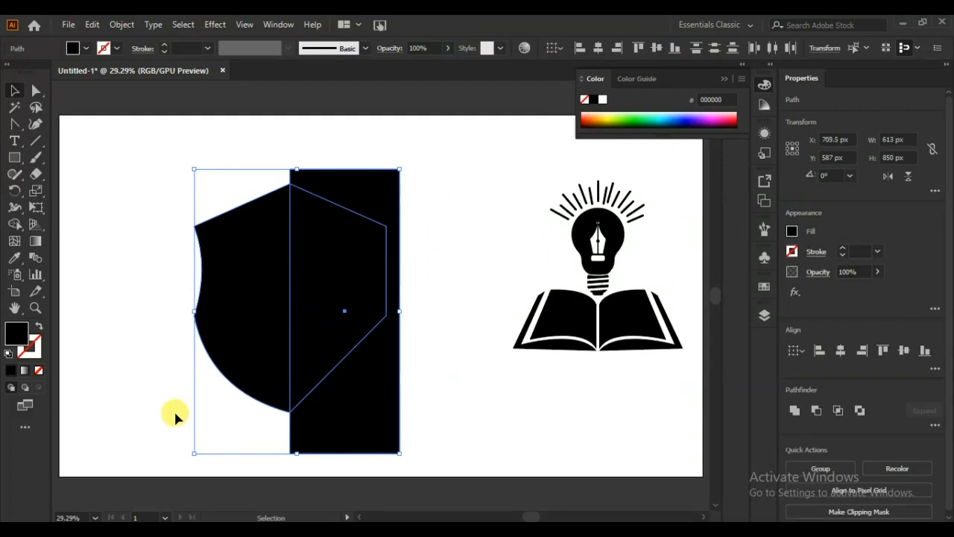
pyautogui.click(14, 224)
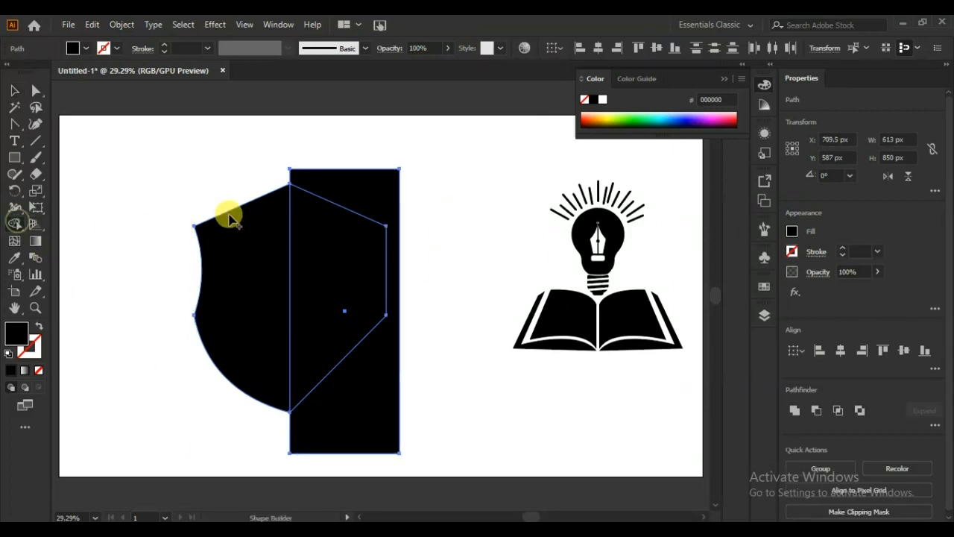
pyautogui.moveTo(335, 184)
pyautogui.mouseDown()
pyautogui.moveTo(338, 349)
pyautogui.moveTo(341, 405)
pyautogui.mouseUp()
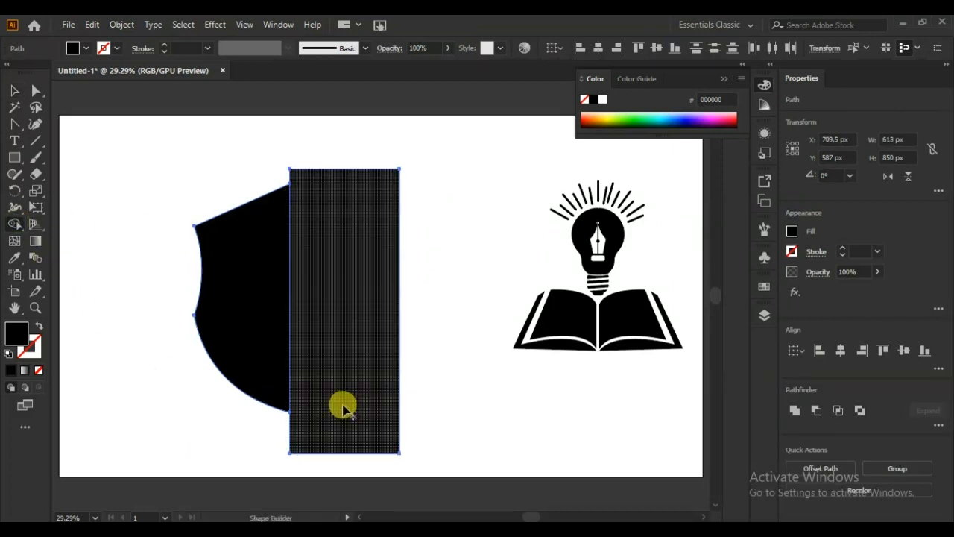
pyautogui.click(14, 91)
pyautogui.moveTo(323, 234); pyautogui.dragTo(375, 231)
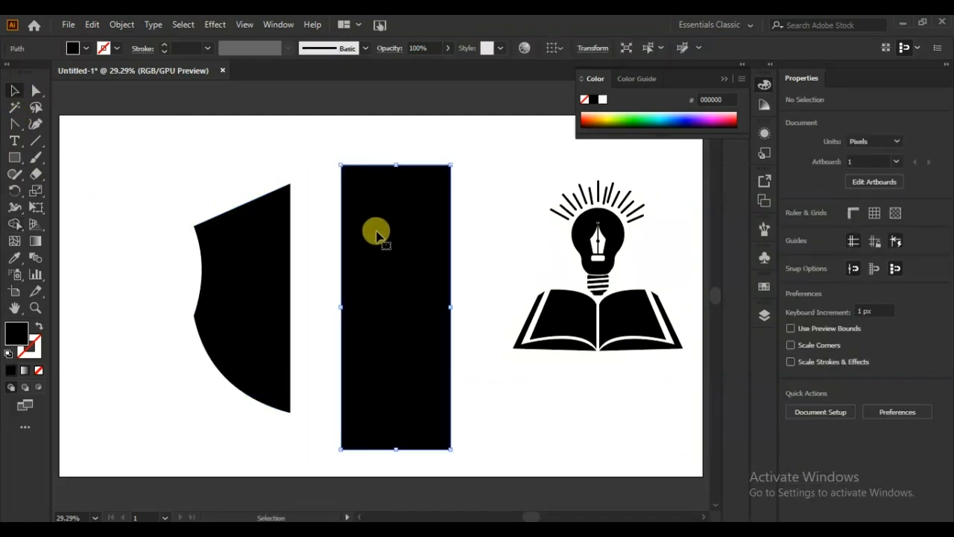
pyautogui.press('Delete')
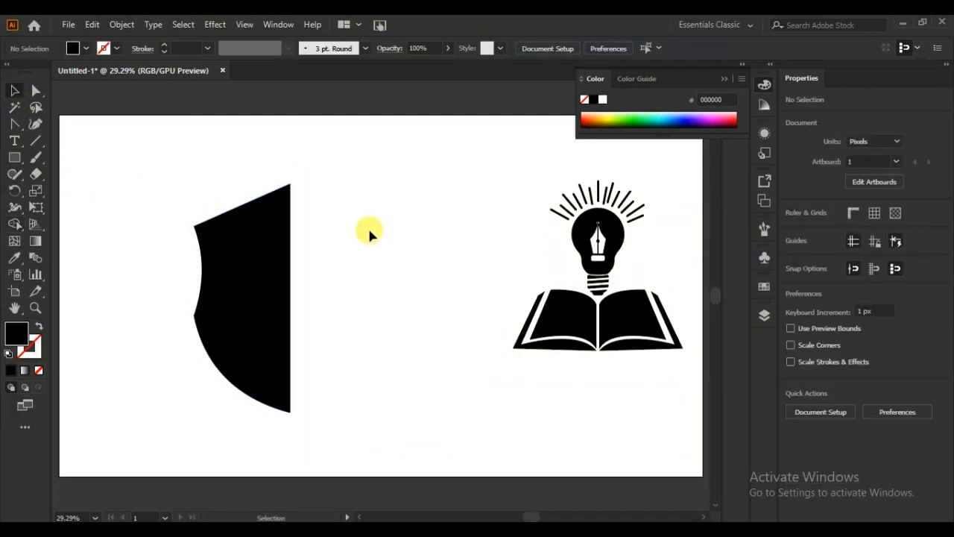
# - Curve the upper edge of the half shield inward with the Anchor Point tool and deselect the shape
pyautogui.click(14, 124)
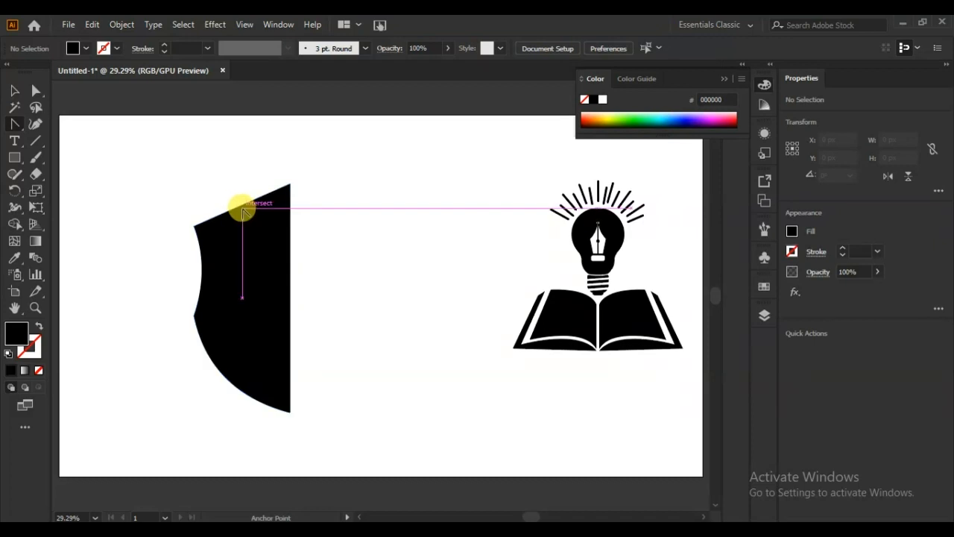
pyautogui.moveTo(243, 207); pyautogui.dragTo(251, 287)
pyautogui.click(14, 90)
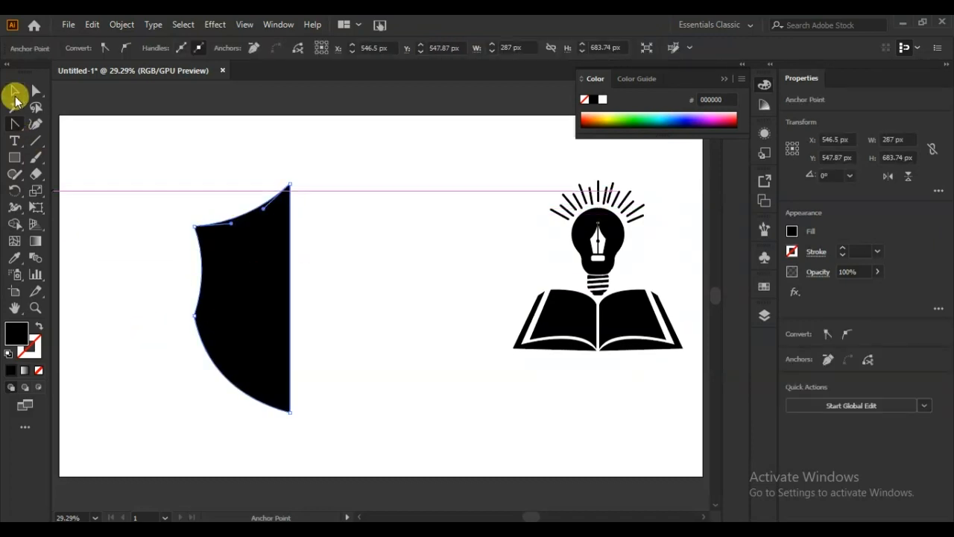
pyautogui.click(138, 239)
# - Create a mirrored copy of the half shield by reflecting it across the vertical axis
pyautogui.click(244, 299)
pyautogui.rightClick(244, 298)
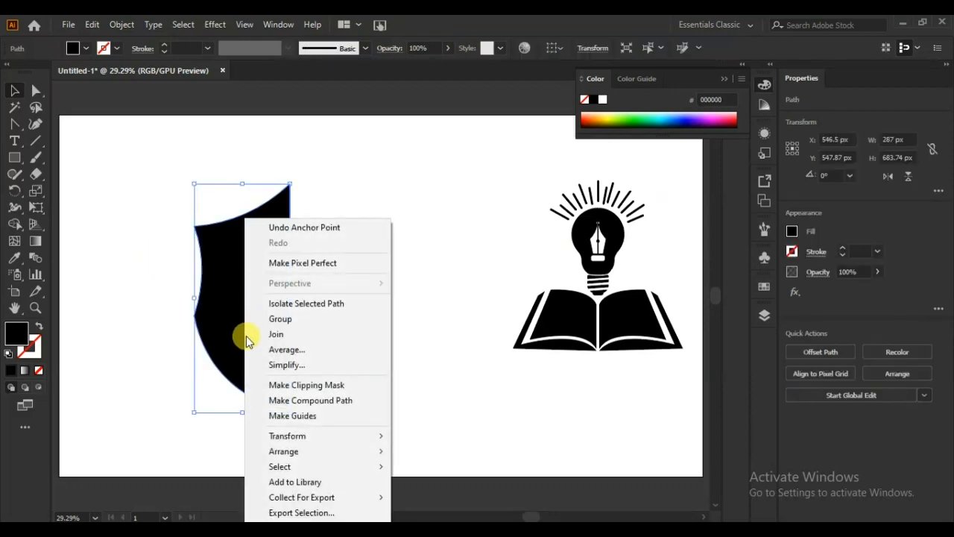
pyautogui.moveTo(308, 437)
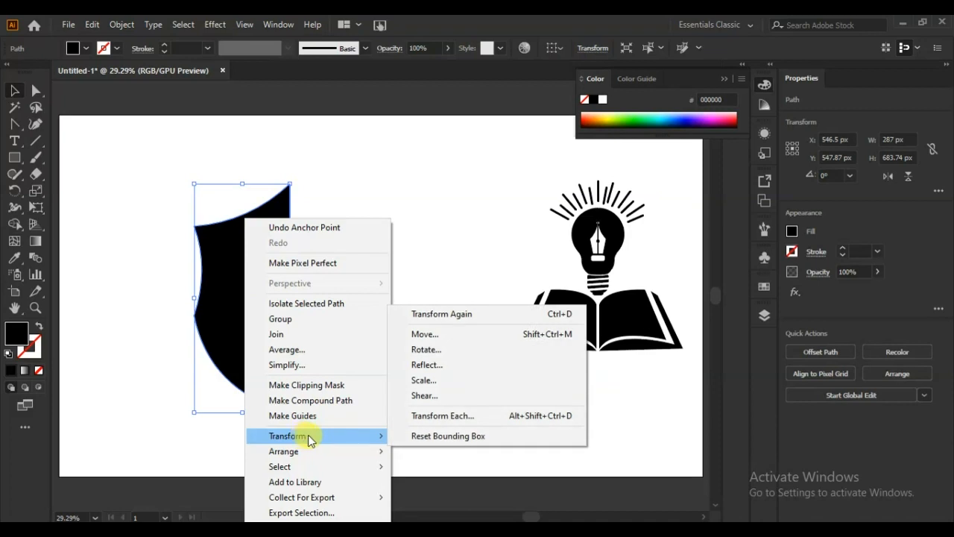
pyautogui.click(485, 365)
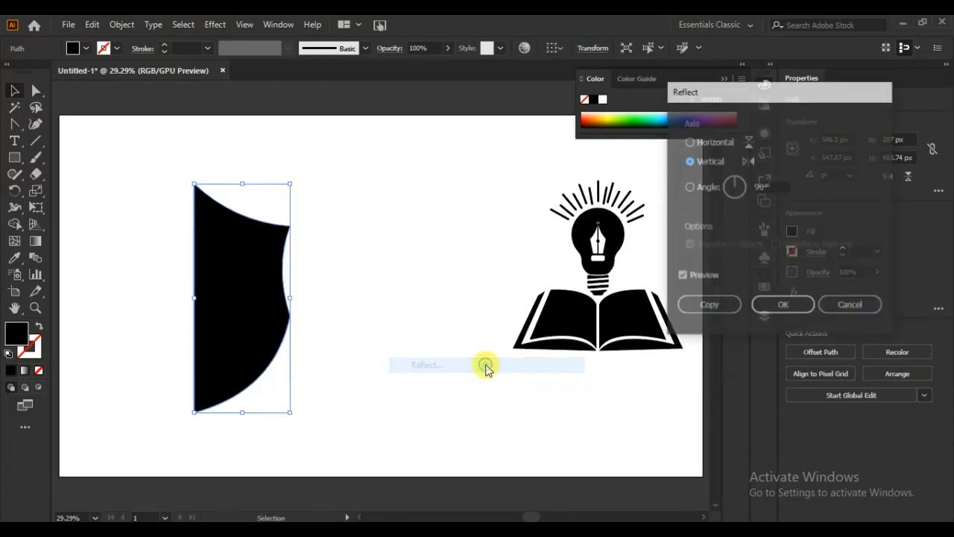
pyautogui.click(707, 308)
# - Move the mirrored half horizontally until its straight edge meets the original half's straight edge, completing the shield outline
pyautogui.hotkey('shift', 'Right')
pyautogui.hotkey('shift', 'Right')
pyautogui.hotkey('shift', 'Right')
pyautogui.hotkey('shift', 'Right')
pyautogui.hotkey('shift', 'Right')
pyautogui.hotkey('shift', 'Right')
pyautogui.hotkey('shift', 'Right')
pyautogui.hotkey('shift', 'Right')
pyautogui.hotkey('shift', 'Right')
pyautogui.hotkey('shift', 'Right')
pyautogui.hotkey('shift', 'Right')
pyautogui.hotkey('shift', 'Right')
pyautogui.hotkey('shift', 'Right')
pyautogui.hotkey('shift', 'Right')
pyautogui.hotkey('shift', 'Right')
pyautogui.hotkey('shift', 'Right')
pyautogui.hotkey('shift', 'Right')
pyautogui.hotkey('shift', 'Right')
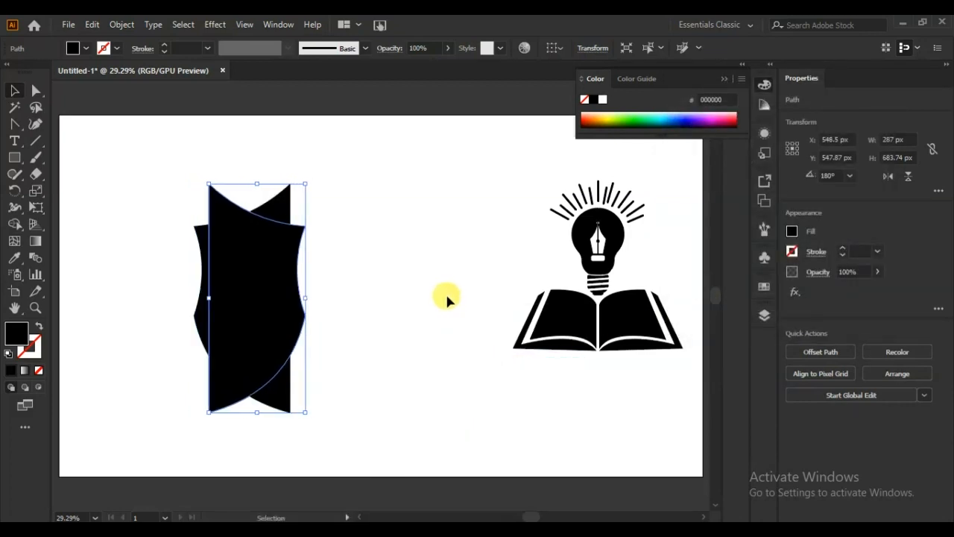
pyautogui.press('Right')
pyautogui.press('Right')
pyautogui.press('Right')
pyautogui.press('Right')
pyautogui.press('Right')
pyautogui.press('Right')
pyautogui.press('Right')
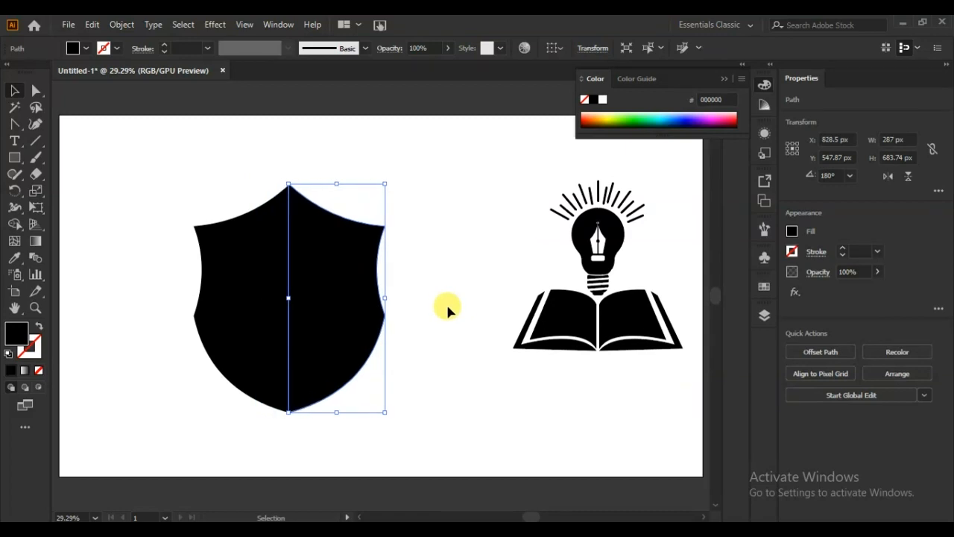
pyautogui.click(445, 312)
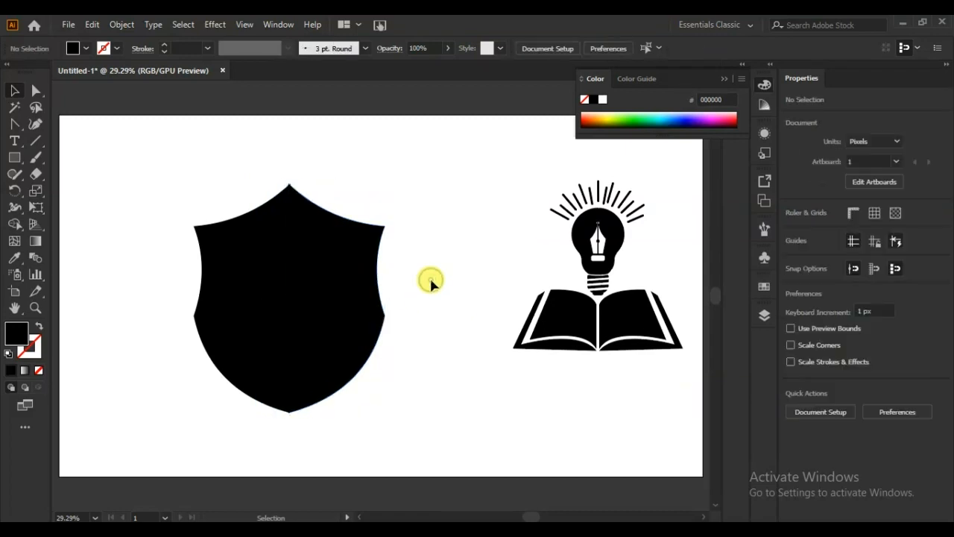
pyautogui.moveTo(335, 173); pyautogui.dragTo(248, 222)
pyautogui.hotkey('ctrl', '0')
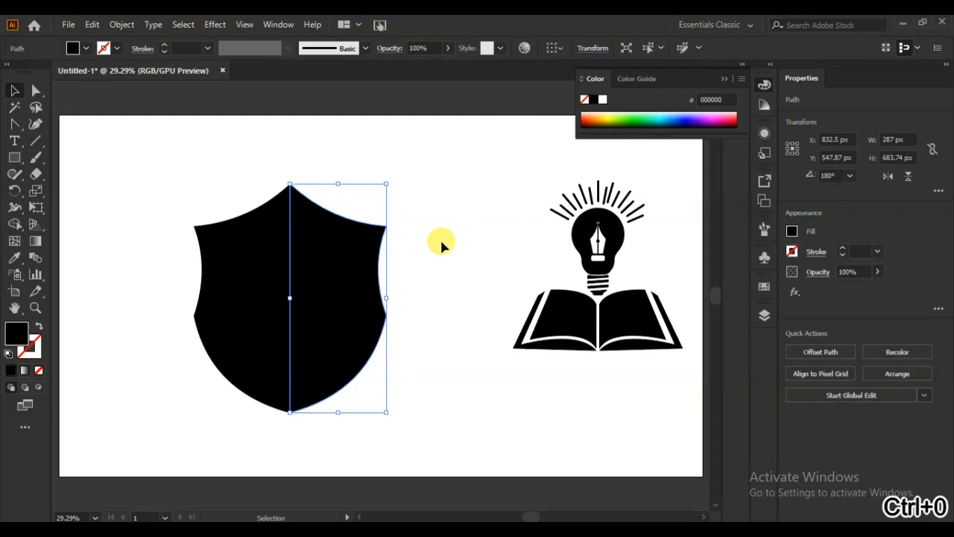
# - Unite the two shield halves into one shape and deselect it
pyautogui.moveTo(375, 353); pyautogui.dragTo(144, 394)
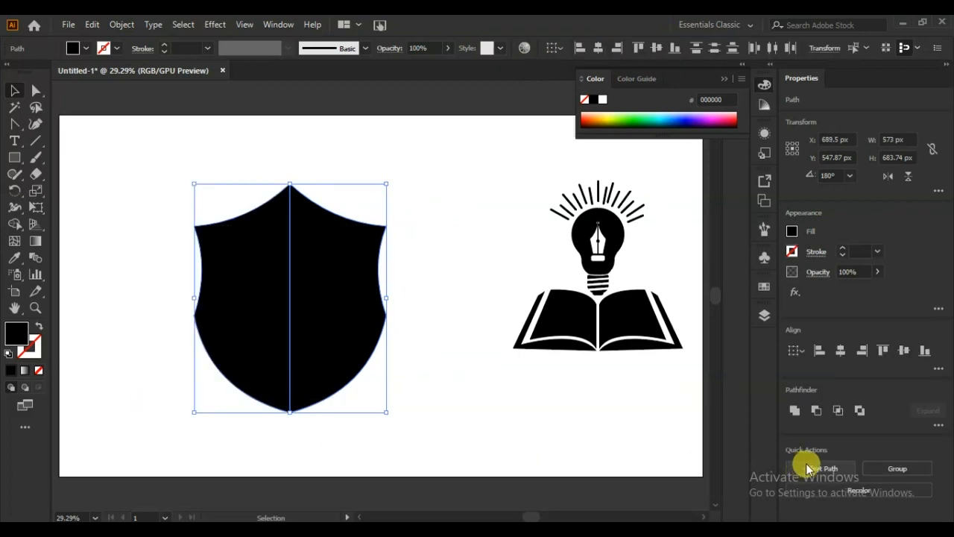
pyautogui.click(795, 412)
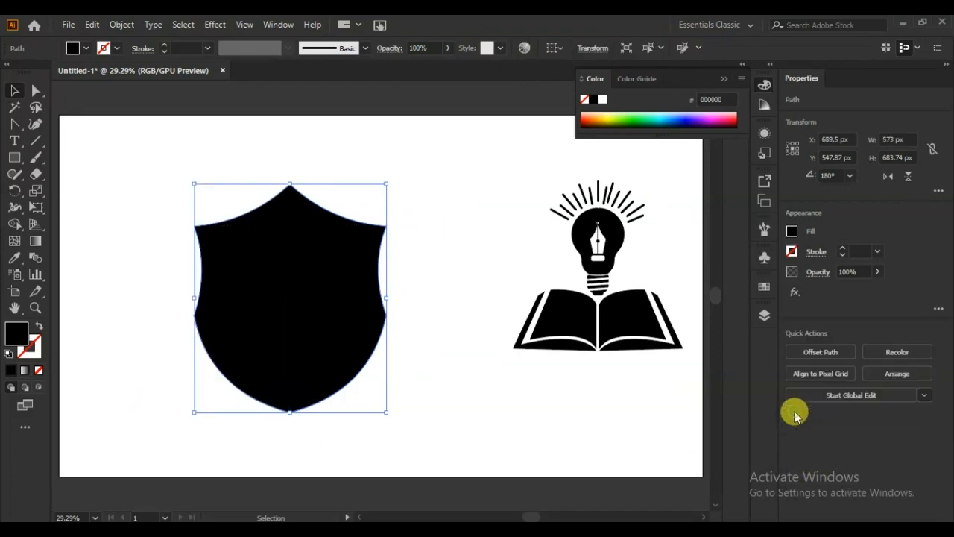
pyautogui.click(427, 391)
# - Round the shield's two upper corners by about 31 px and slightly round its two side corners
pyautogui.press('a')
pyautogui.moveTo(420, 181); pyautogui.dragTo(207, 240)
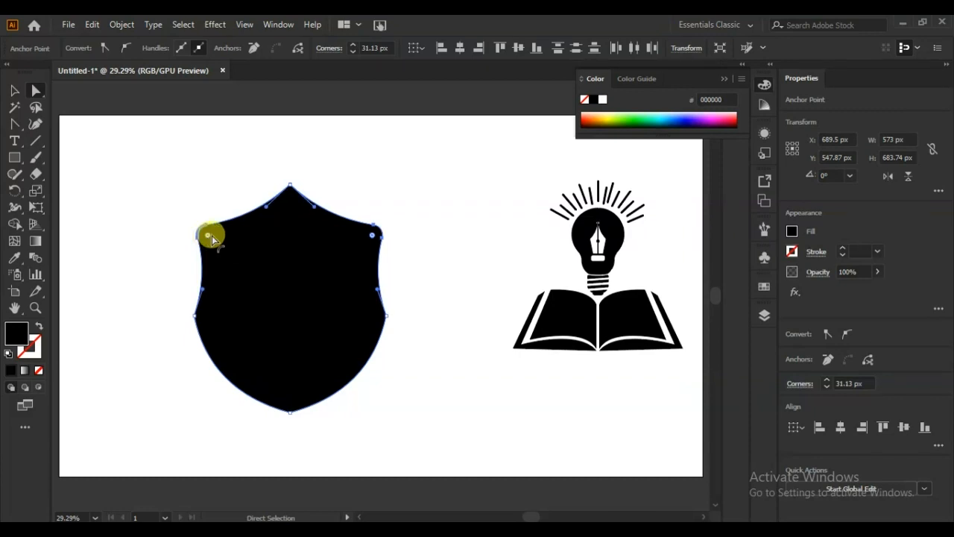
pyautogui.click(286, 182)
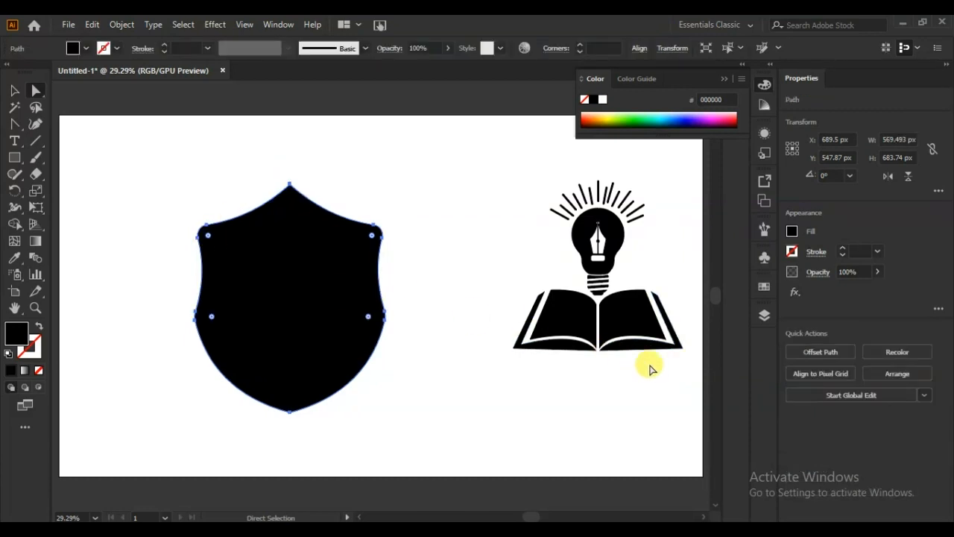
# - Offset the shield's path outward by 41 px with miter joins
pyautogui.click(820, 352)
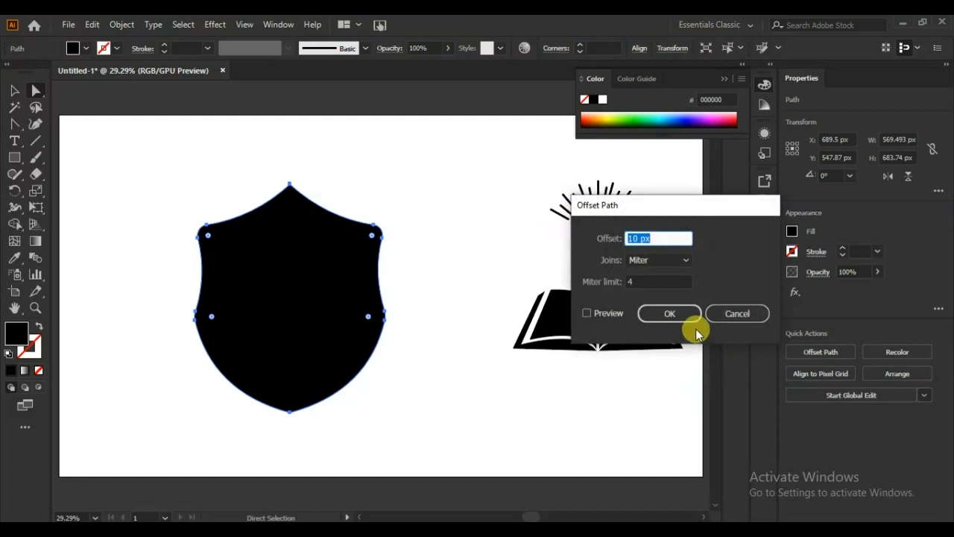
pyautogui.click(588, 313)
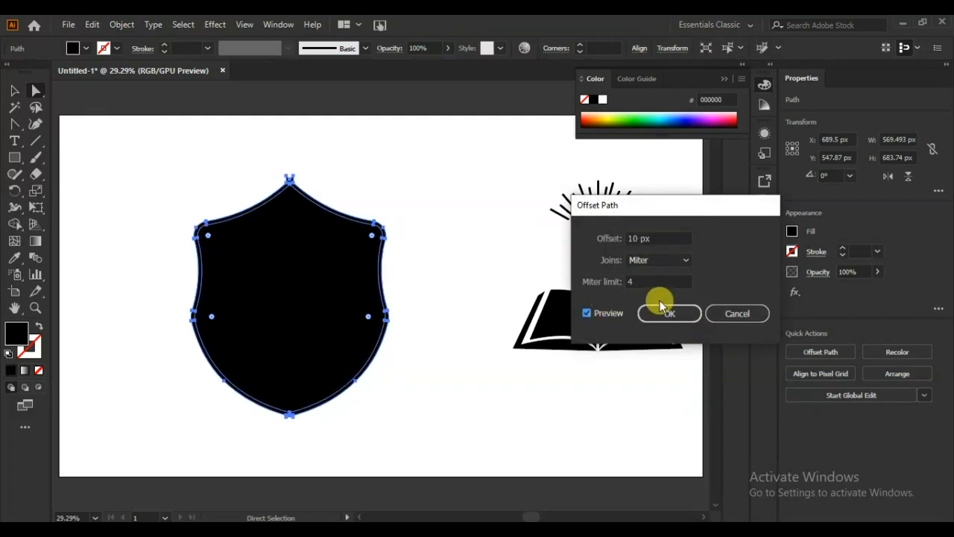
pyautogui.doubleClick(674, 237)
pyautogui.write('15')
pyautogui.scroll(19, 674, 238)
pyautogui.scroll(4, 674, 238)
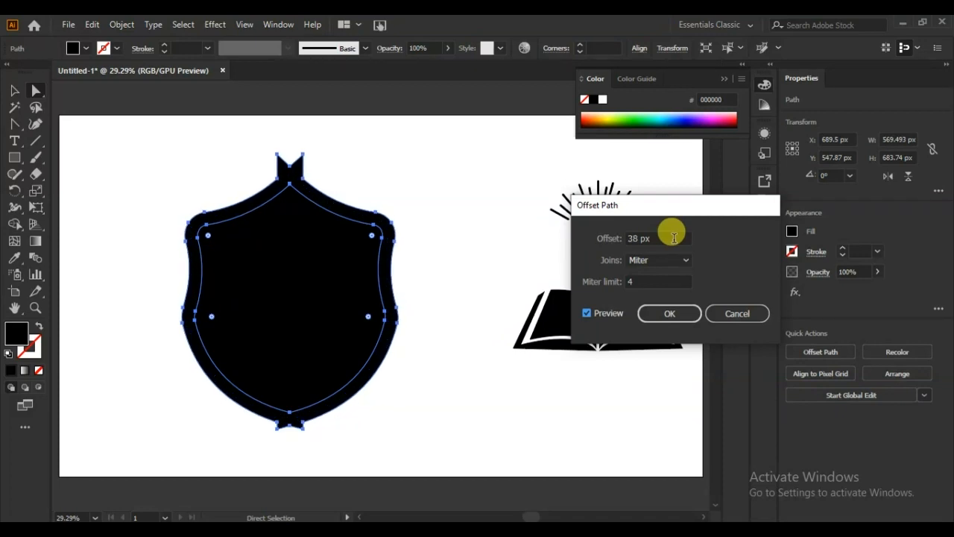
pyautogui.scroll(3, 674, 238)
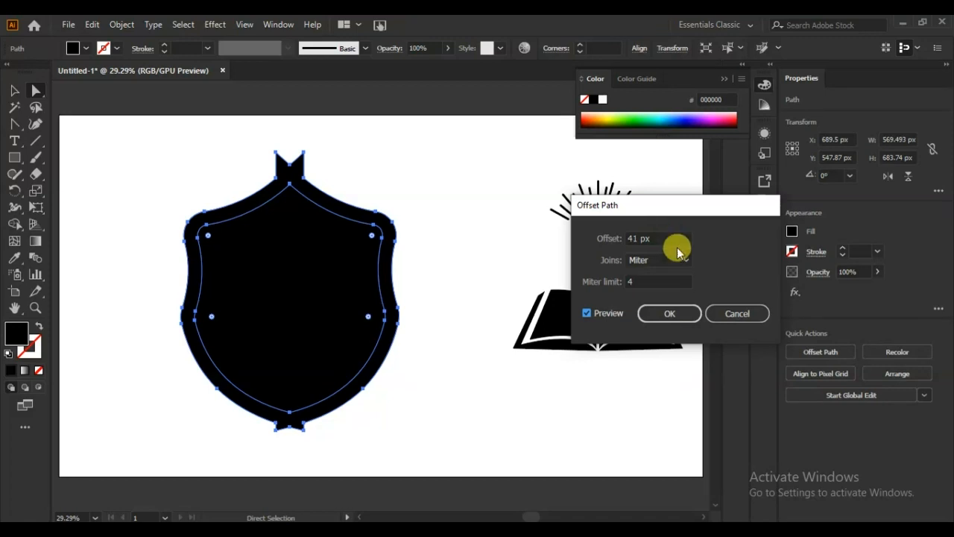
pyautogui.click(682, 319)
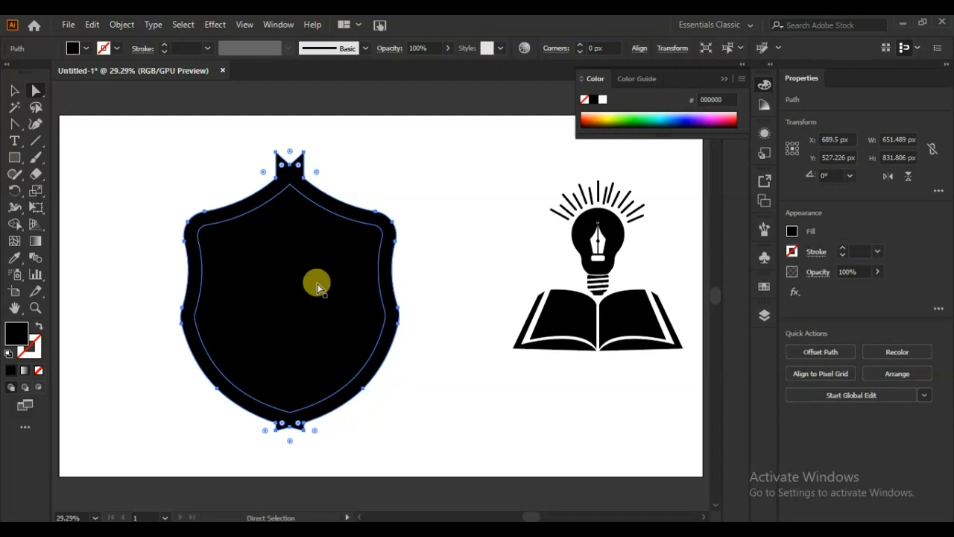
# - Delete the protruding anchor points at the offset shield's upper and lower tips, and move the original smaller shield aside over the bulb
pyautogui.click(15, 123)
pyautogui.click(41, 158)
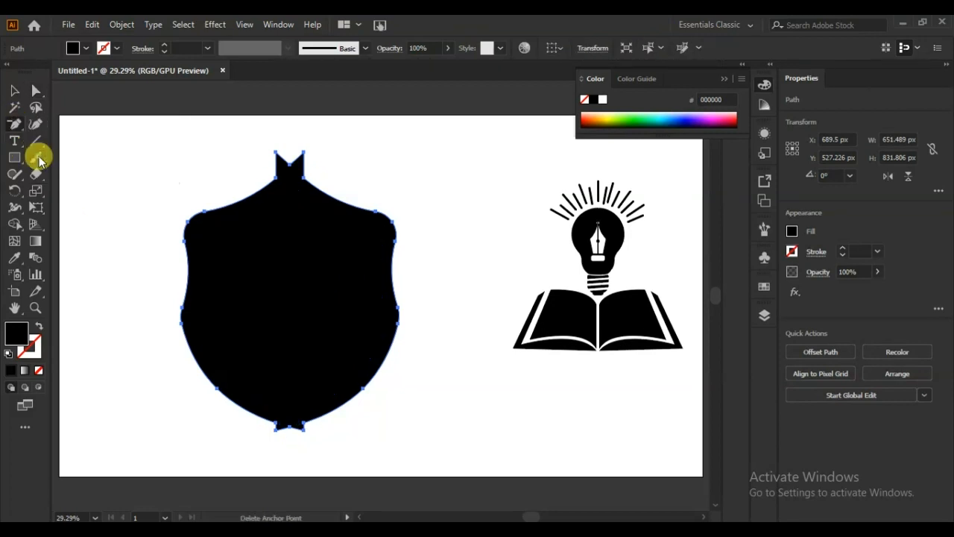
pyautogui.click(276, 154)
pyautogui.click(304, 151)
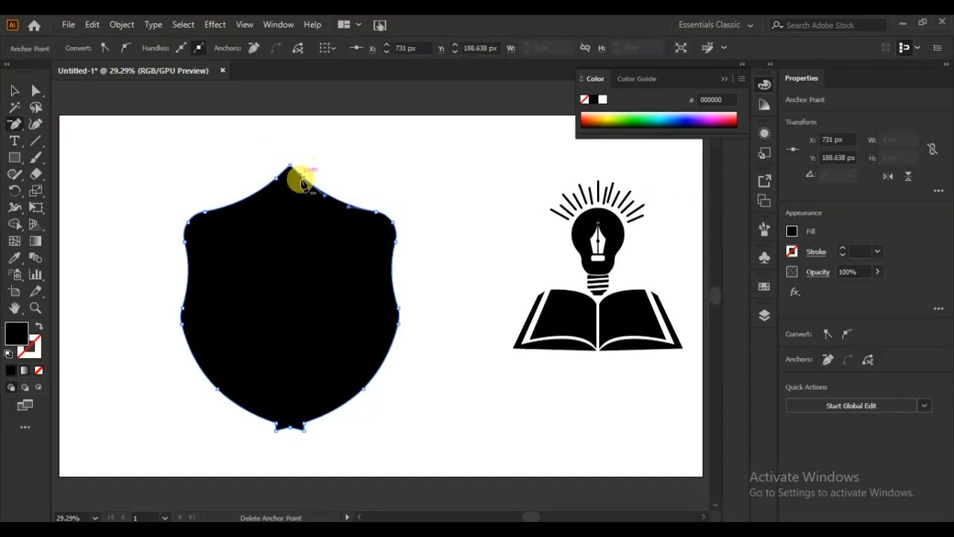
pyautogui.click(305, 429)
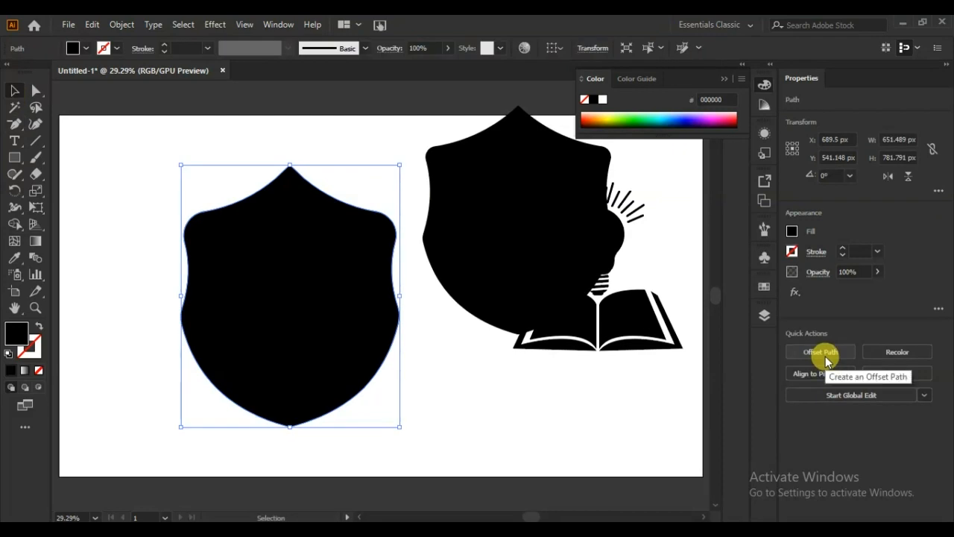
# - Offset the large shield's path inward by -37 px with miter joins
pyautogui.click(820, 353)
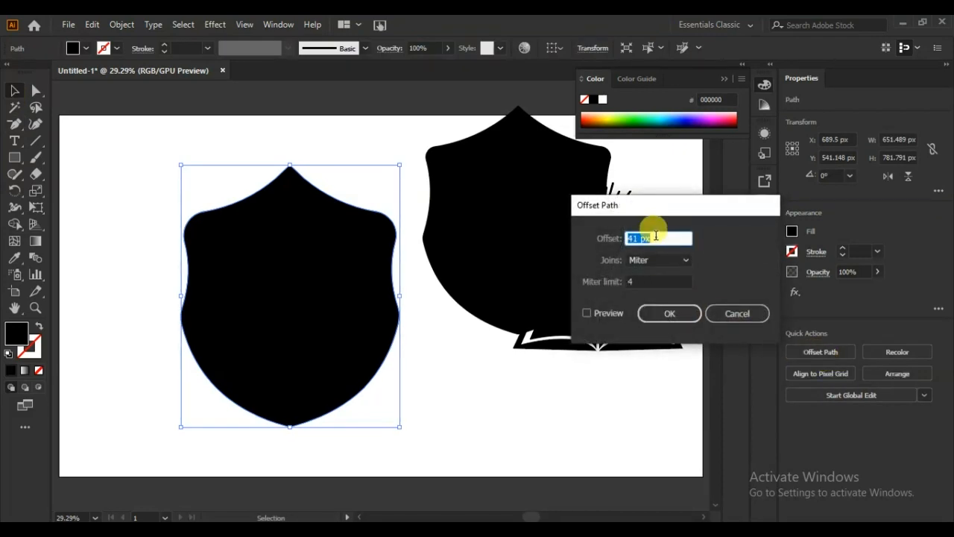
pyautogui.click(604, 317)
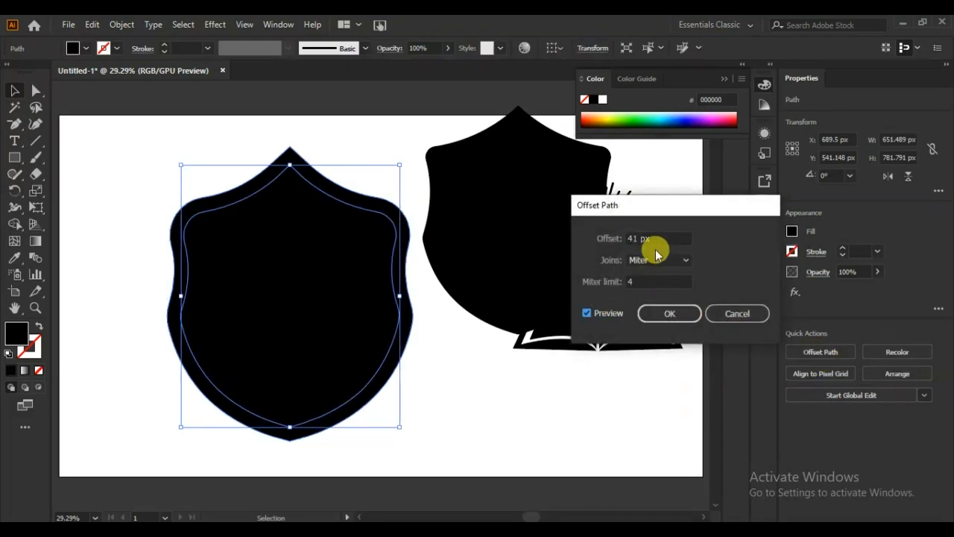
pyautogui.scroll(-7, 659, 236)
pyautogui.scroll(-20, 660, 236)
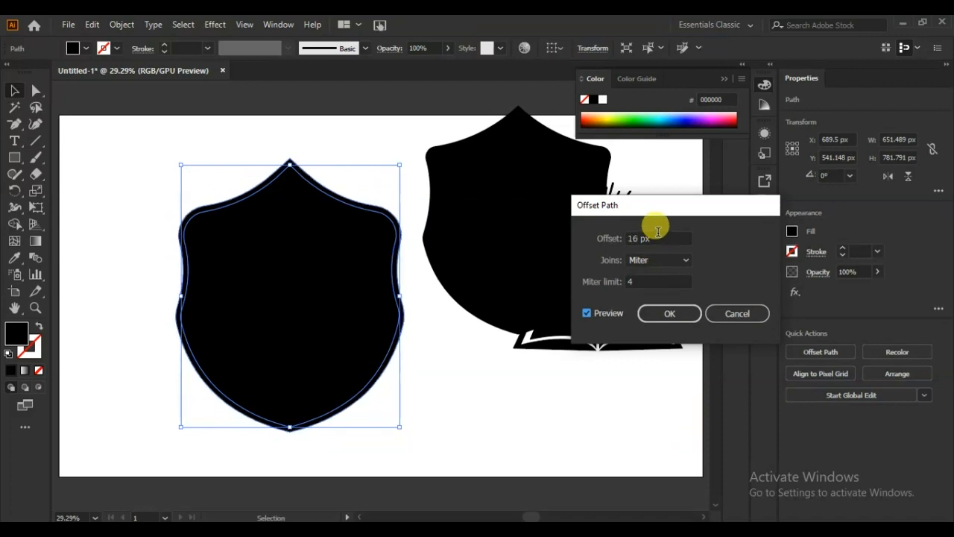
pyautogui.scroll(-20, 658, 232)
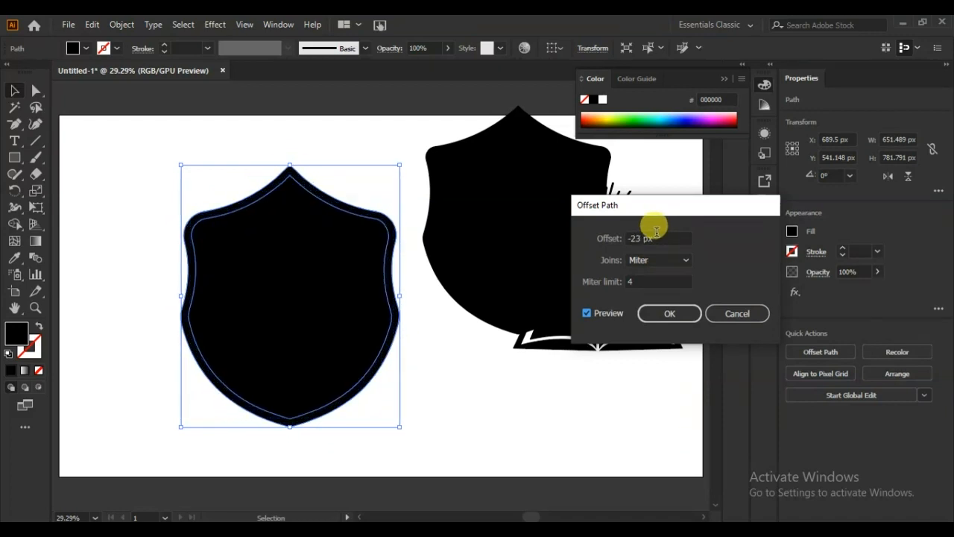
pyautogui.scroll(-4, 657, 235)
pyautogui.scroll(-9, 656, 238)
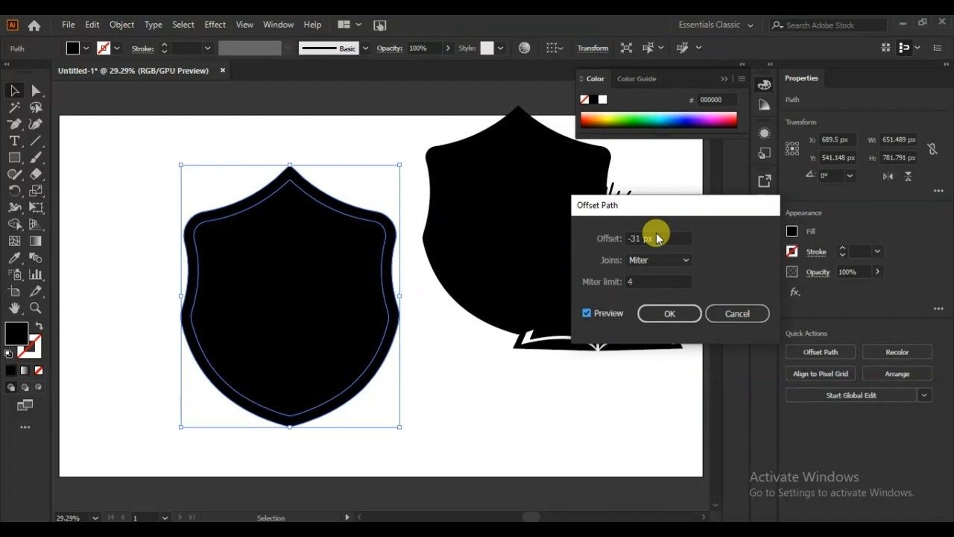
pyautogui.scroll(-2, 658, 237)
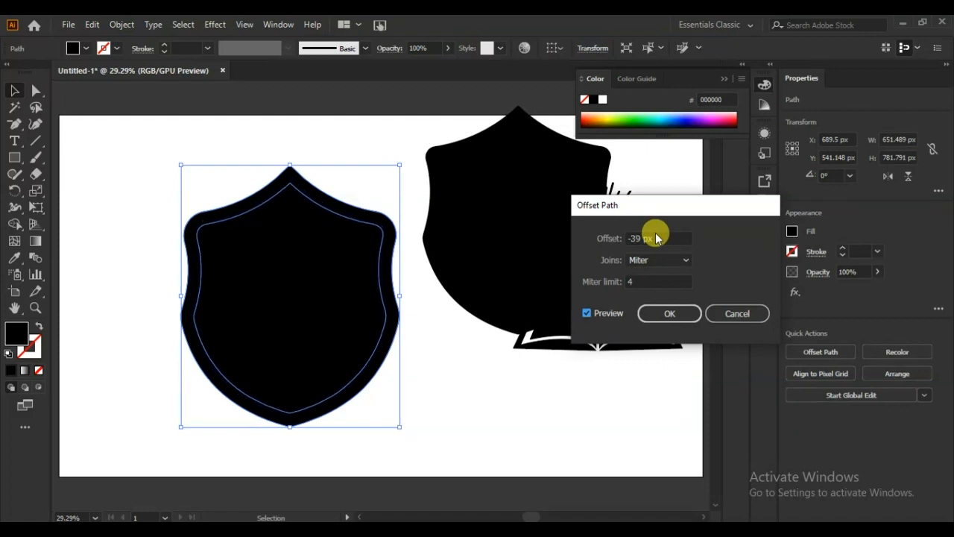
pyautogui.scroll(1, 657, 237)
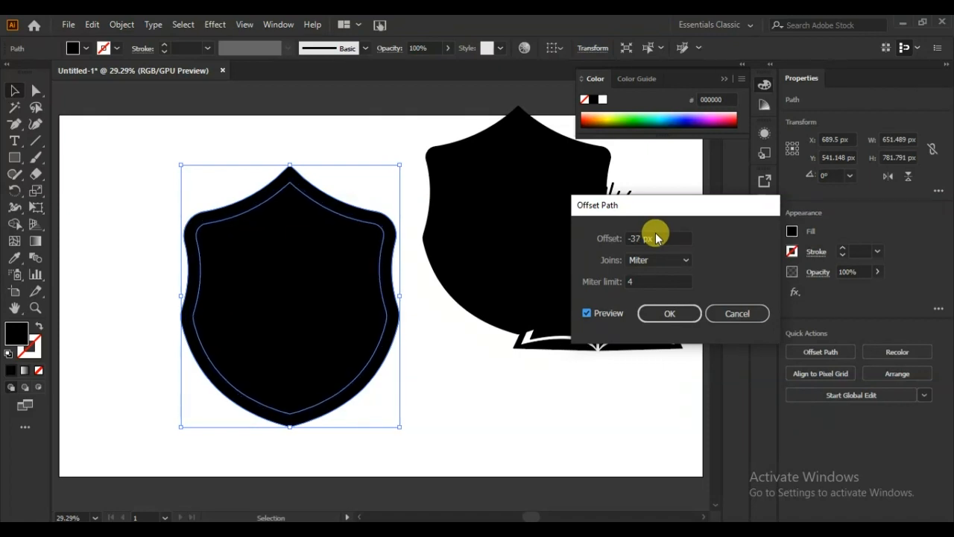
pyautogui.click(686, 315)
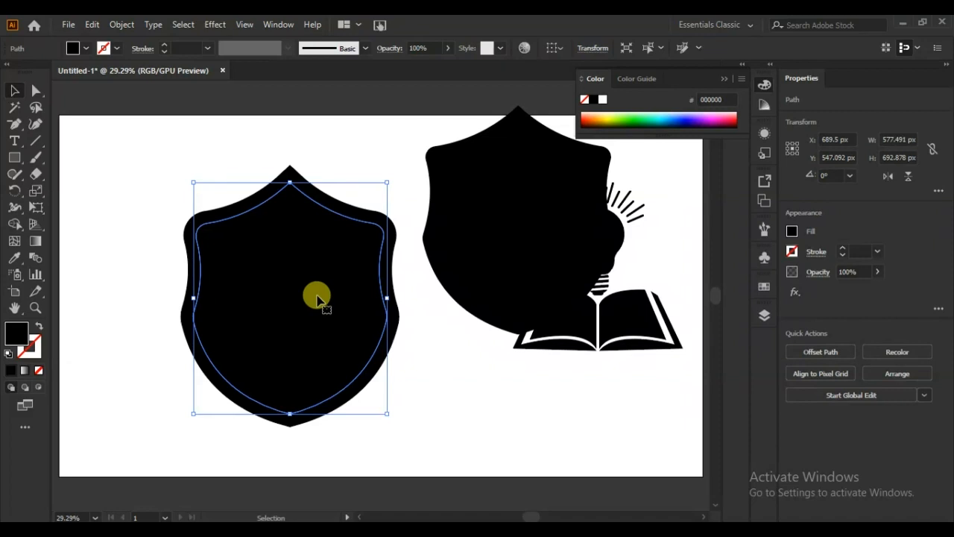
# - Separate the inner shield area from the outer border with the Shape Builder, using both shield shapes
pyautogui.click(15, 223)
pyautogui.click(277, 302)
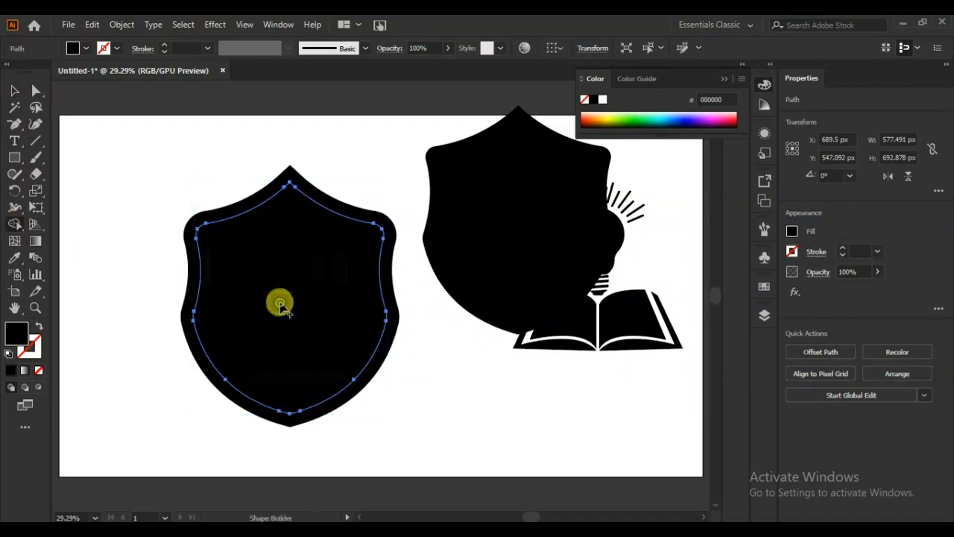
pyautogui.click(21, 91)
pyautogui.moveTo(107, 202); pyautogui.dragTo(262, 366)
pyautogui.click(14, 224)
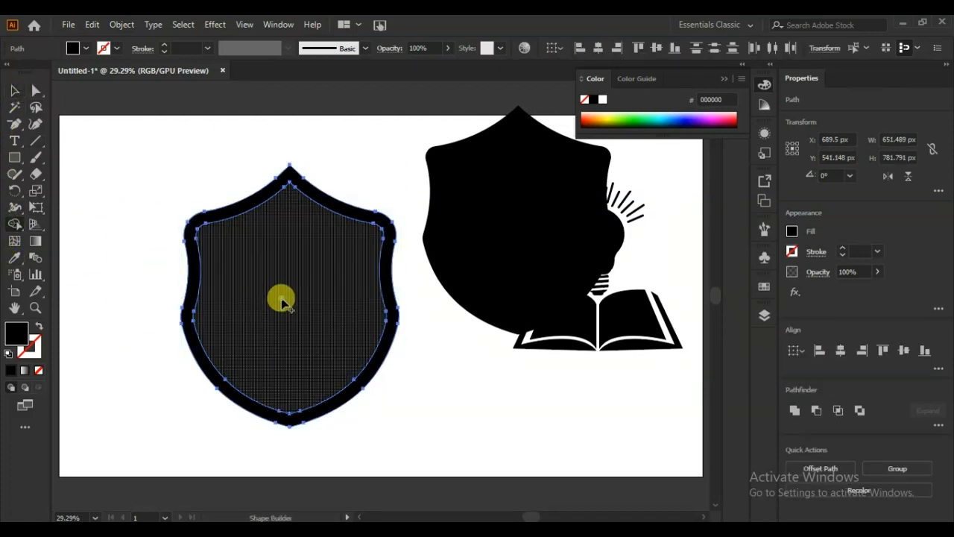
# - Offset the inner shield's path by -15 px with miter joins
pyautogui.click(15, 91)
pyautogui.click(99, 234)
pyautogui.click(259, 305)
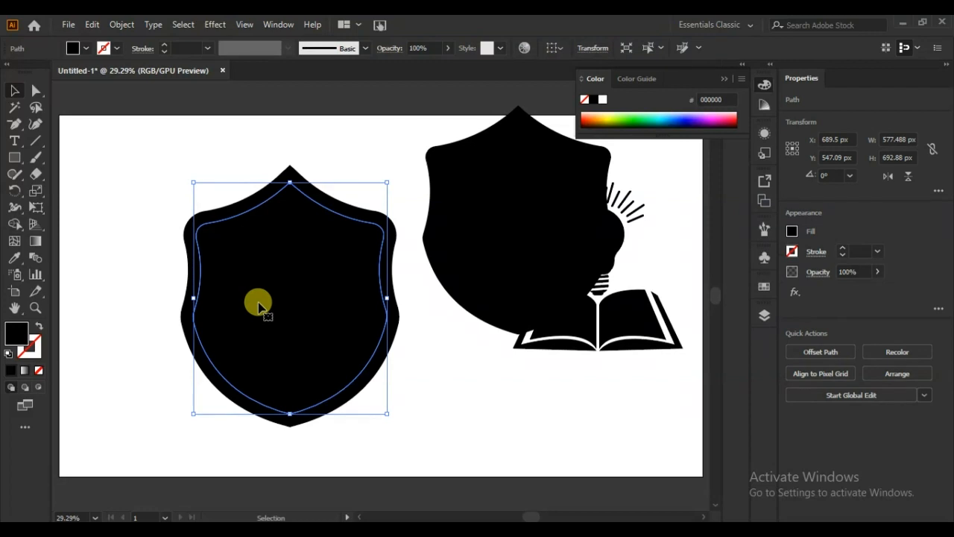
pyautogui.click(791, 353)
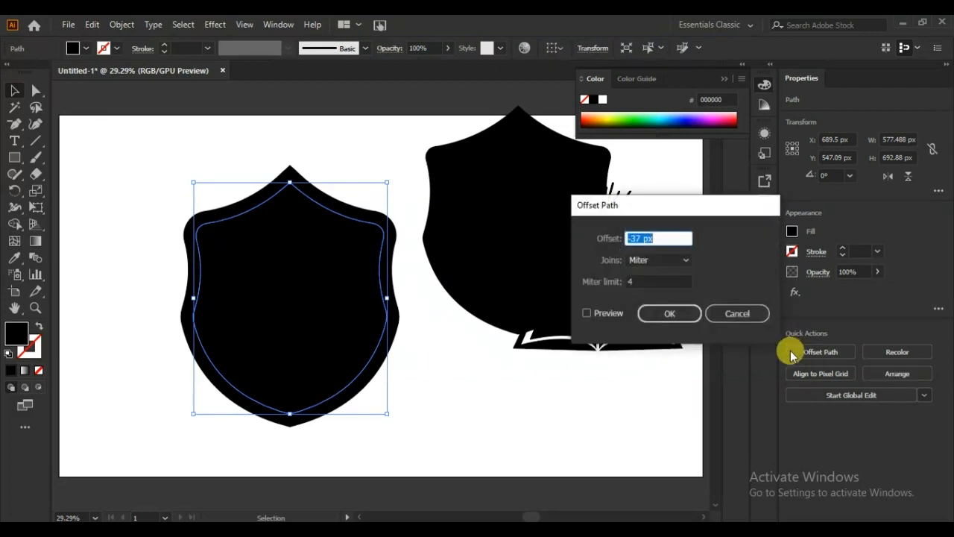
pyautogui.click(587, 314)
pyautogui.scroll(11, 668, 236)
pyautogui.scroll(11, 668, 236)
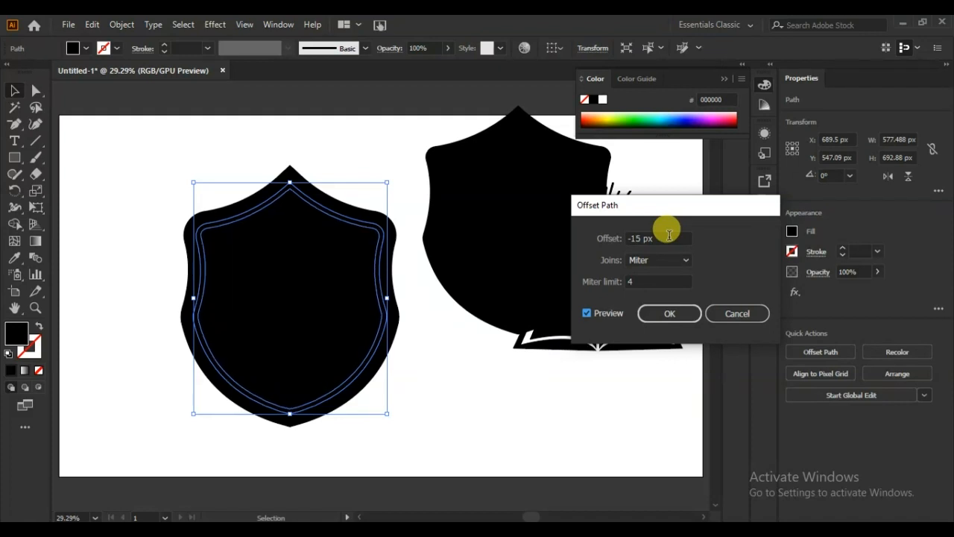
pyautogui.click(669, 314)
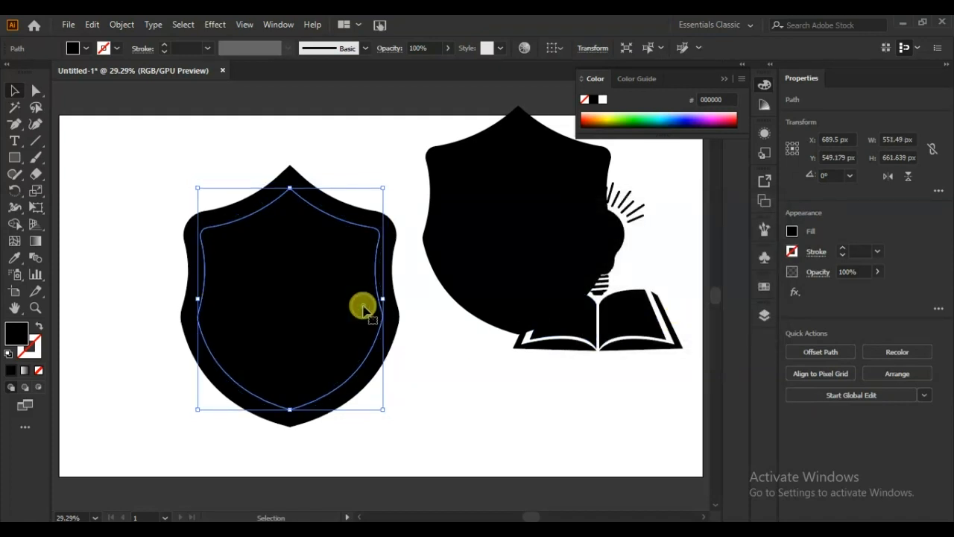
# - Offset the newest, innermost shield path inward by another -15 px
pyautogui.click(824, 351)
pyautogui.click(611, 314)
pyautogui.click(668, 315)
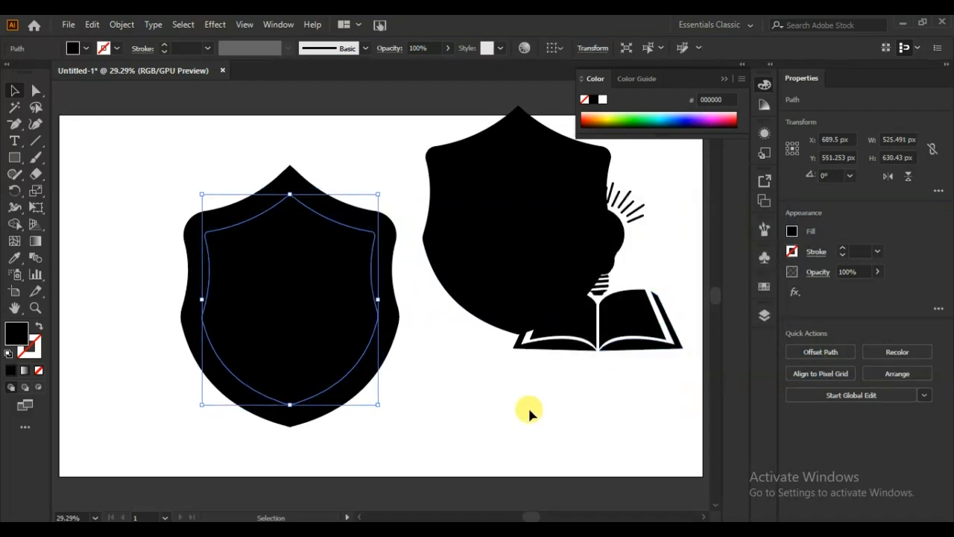
# - Remove the shield's centre area and one thin inner ring with the Shape Builder, leaving a thick and a thin border
pyautogui.click(452, 395)
pyautogui.moveTo(386, 233); pyautogui.dragTo(162, 439)
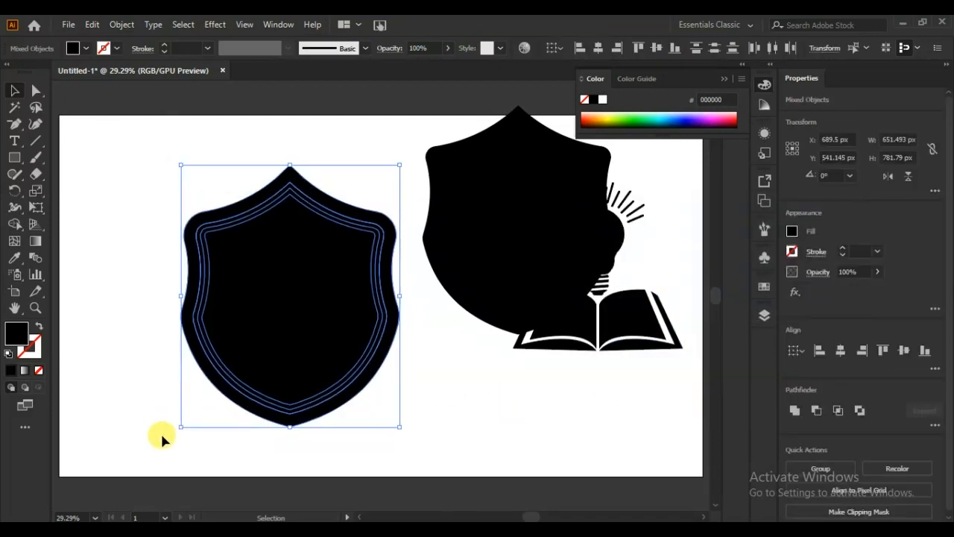
pyautogui.click(14, 223)
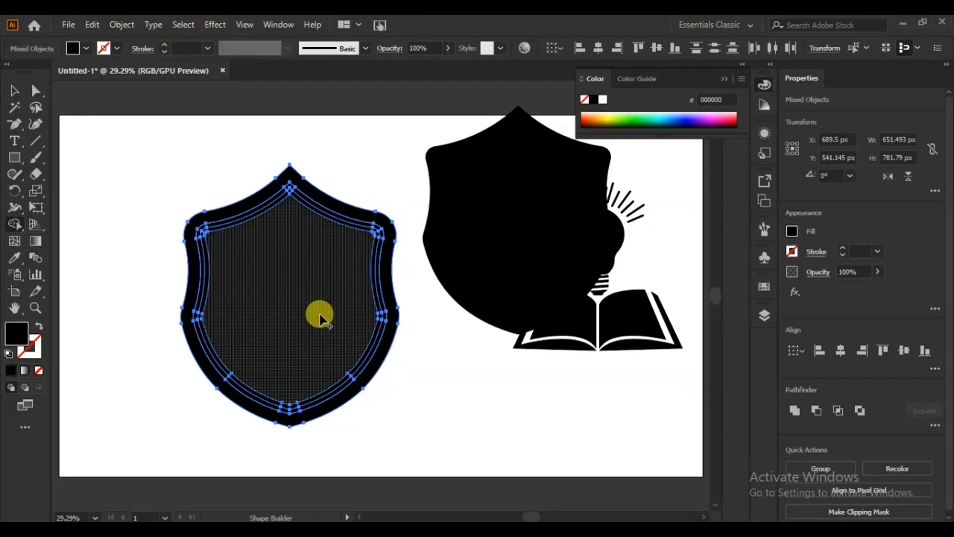
pyautogui.keyDown('alt'); pyautogui.click(298, 310); pyautogui.keyUp('alt')
pyautogui.keyDown('alt'); pyautogui.click(203, 269); pyautogui.keyUp('alt')
pyautogui.click(14, 90)
pyautogui.click(140, 252)
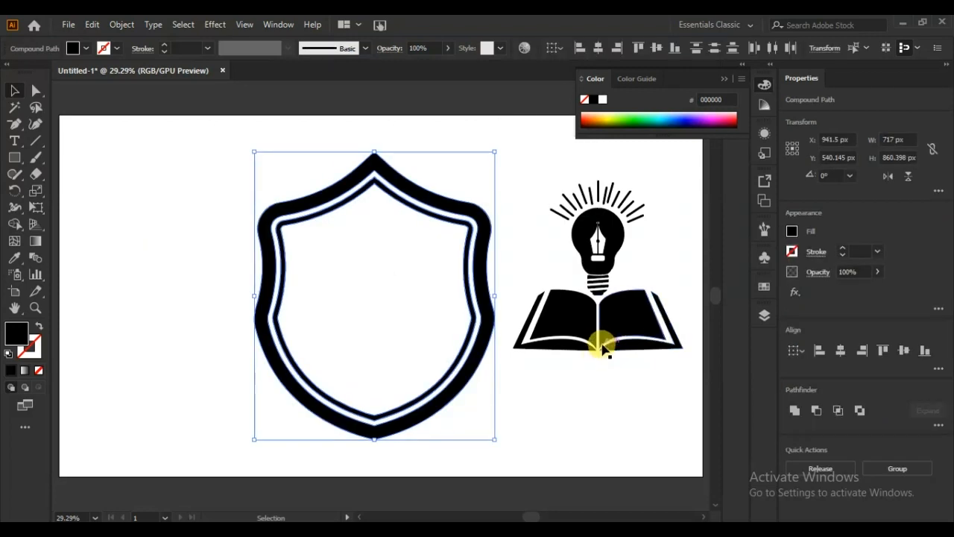
# - Move the bulb-and-book group to the centre of the shield and scale it proportionally to 406 px wide
pyautogui.click(604, 349)
pyautogui.moveTo(608, 342); pyautogui.dragTo(393, 356)
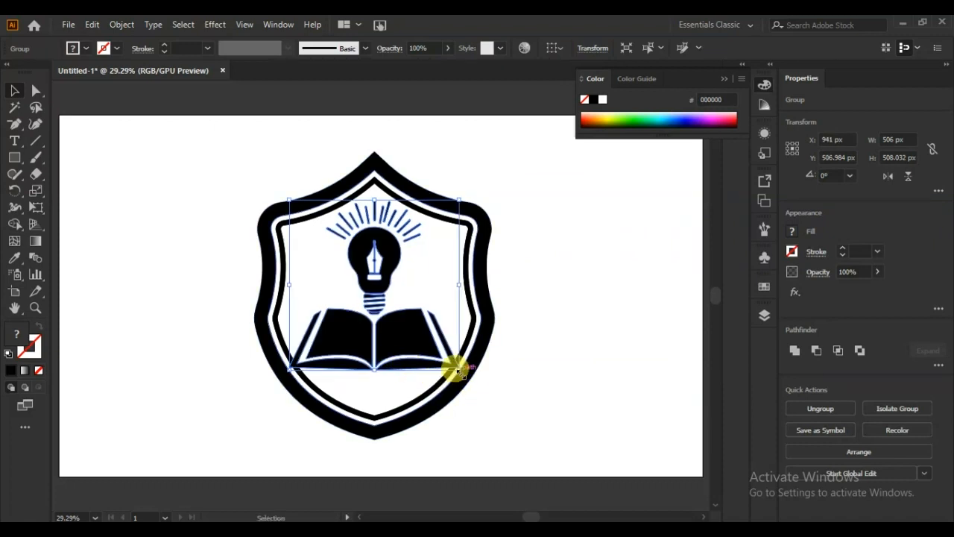
pyautogui.moveTo(458, 370); pyautogui.dragTo(443, 365)
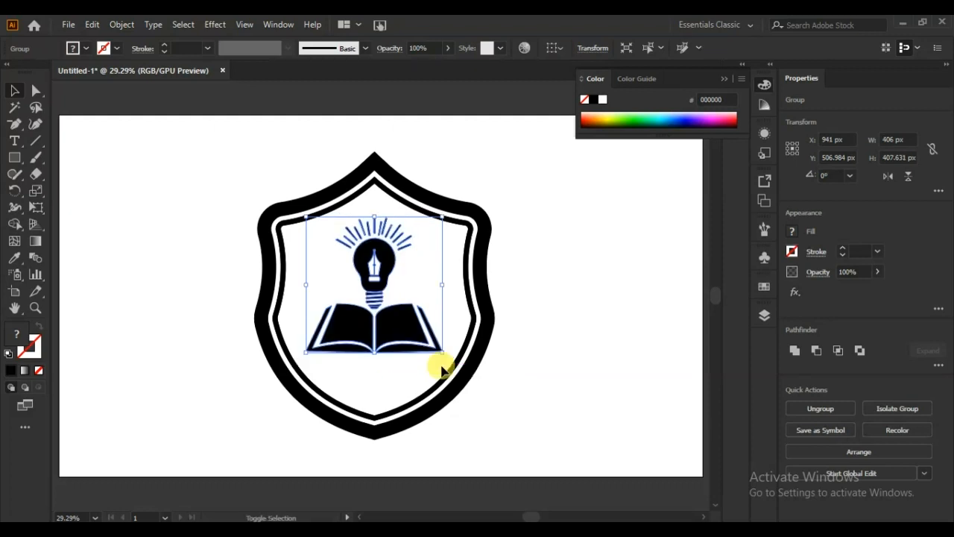
pyautogui.click(544, 377)
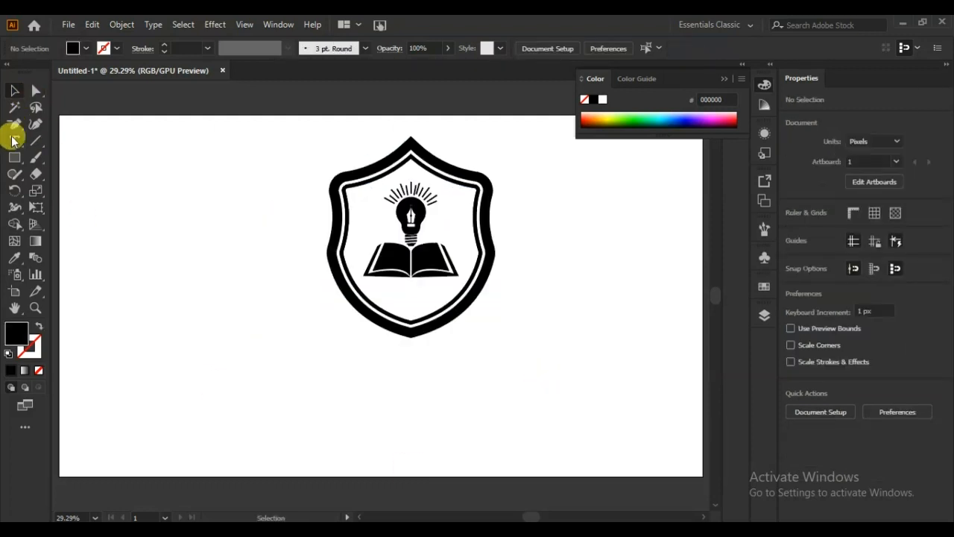
# - Draw a diagonal pen path about 296 by 473 px from the shield's left side to just below its tip
pyautogui.moveTo(14, 123); pyautogui.dragTo(74, 123)
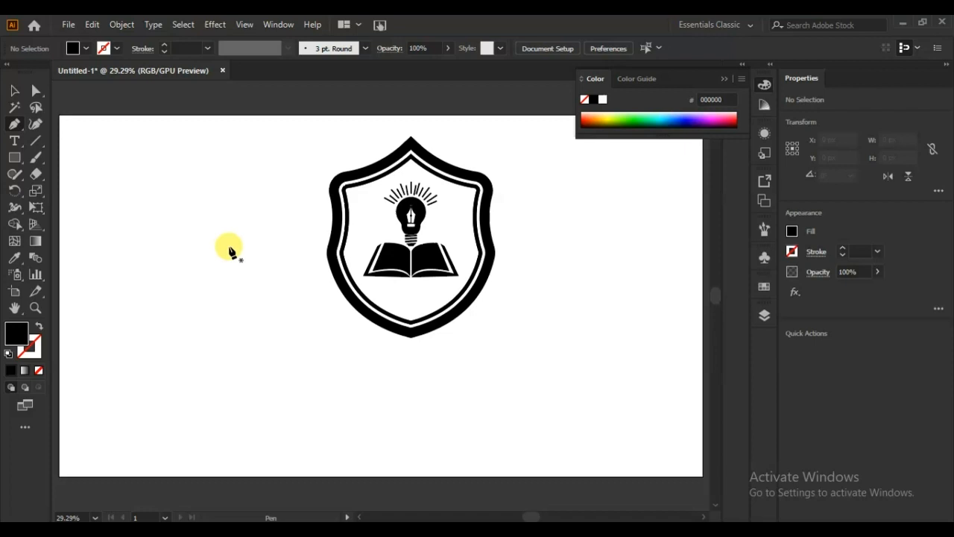
pyautogui.click(311, 204)
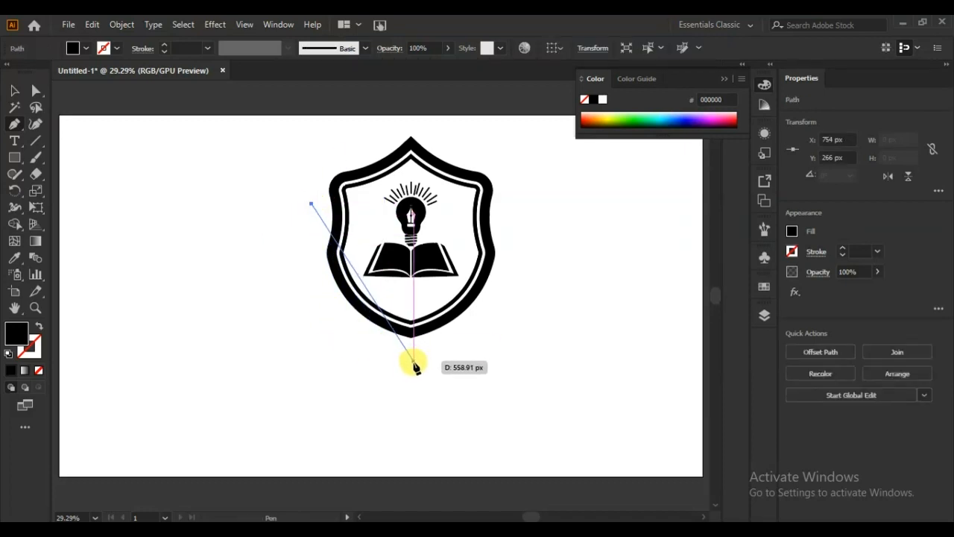
pyautogui.moveTo(412, 367); pyautogui.dragTo(445, 397)
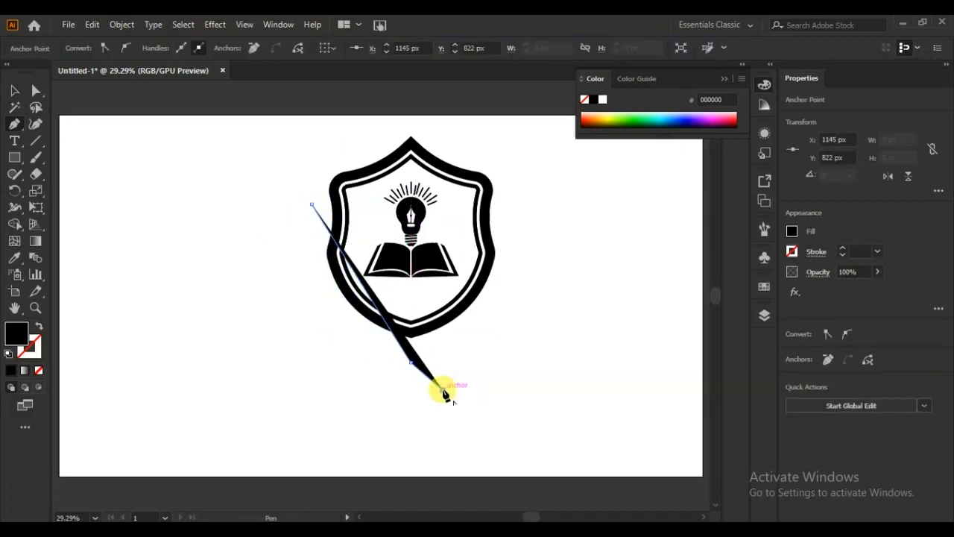
pyautogui.hotkey('ctrl', 'z')
# - Bend the diagonal path outward around the shield with the Anchor Point tool and swap its fill and stroke
pyautogui.moveTo(14, 124); pyautogui.dragTo(74, 173)
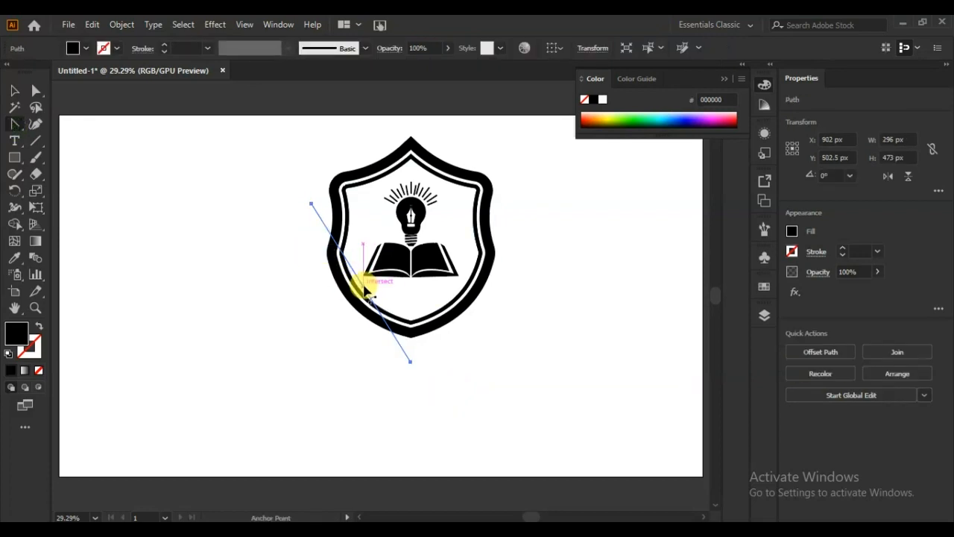
pyautogui.moveTo(363, 286); pyautogui.dragTo(324, 311)
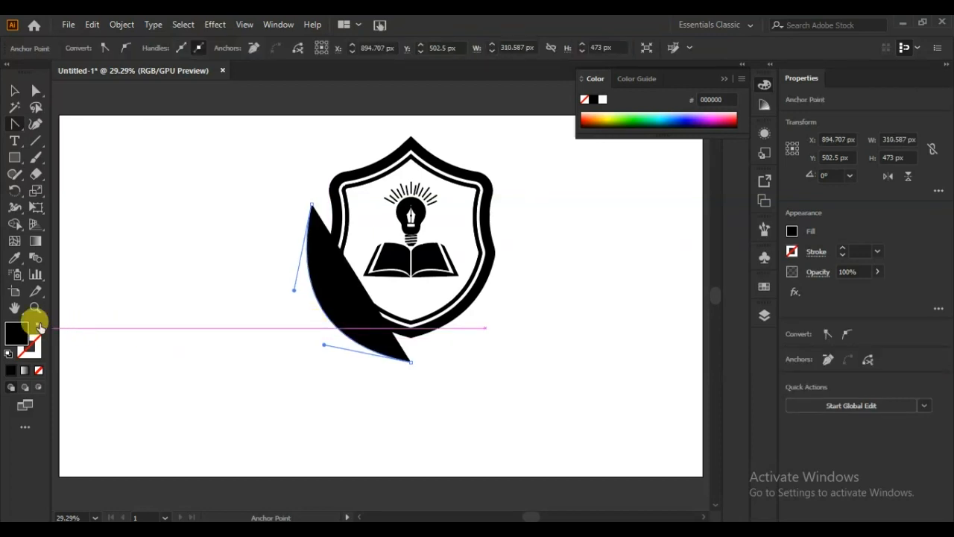
pyautogui.click(37, 326)
pyautogui.click(14, 91)
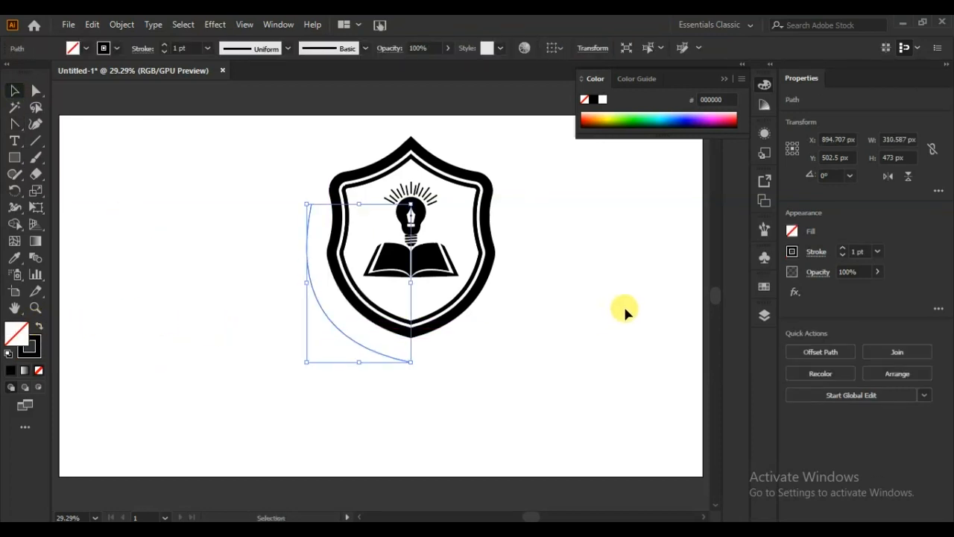
# - Apply the brown leaf-branch brush from the Borders_Novelty library to the curve and set its stroke to 3 pt
pyautogui.click(766, 233)
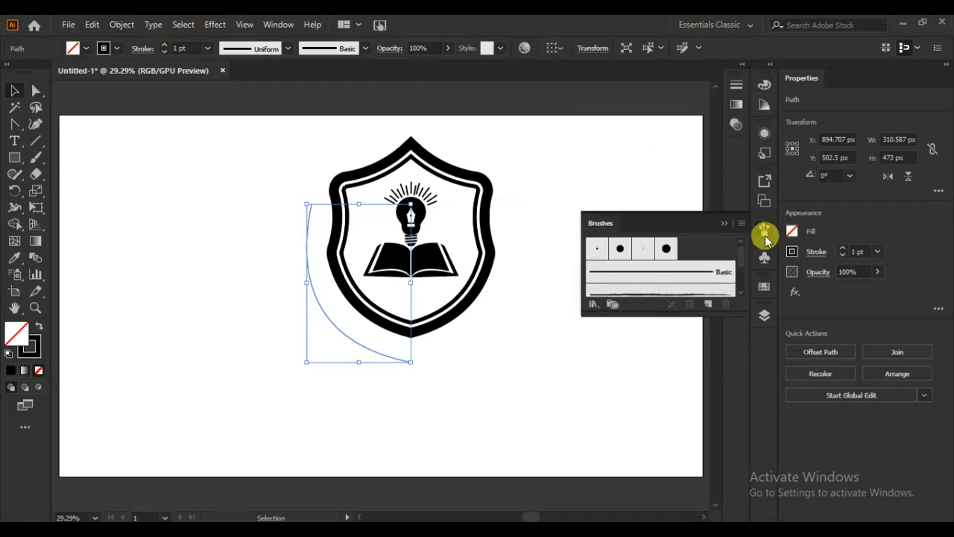
pyautogui.click(592, 306)
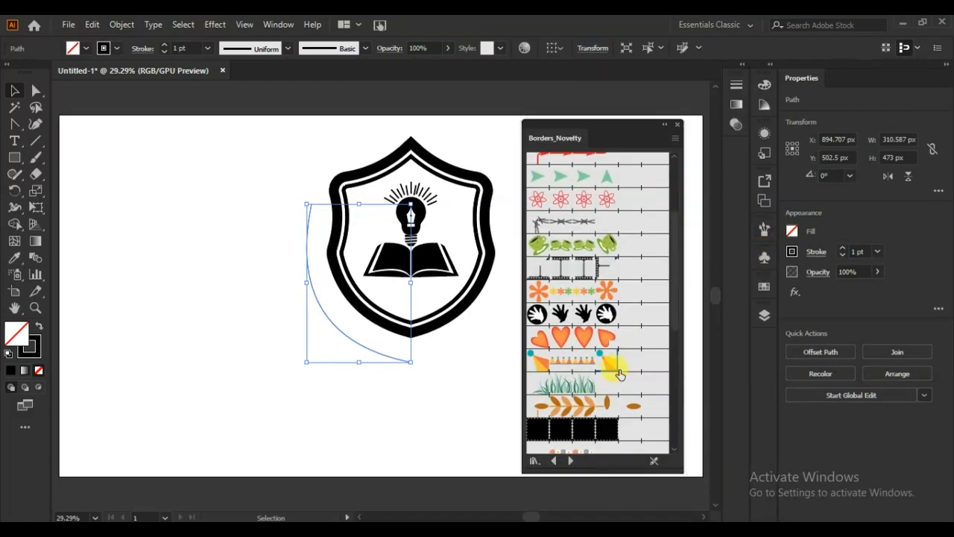
pyautogui.scroll(-1, 615, 367)
pyautogui.click(616, 365)
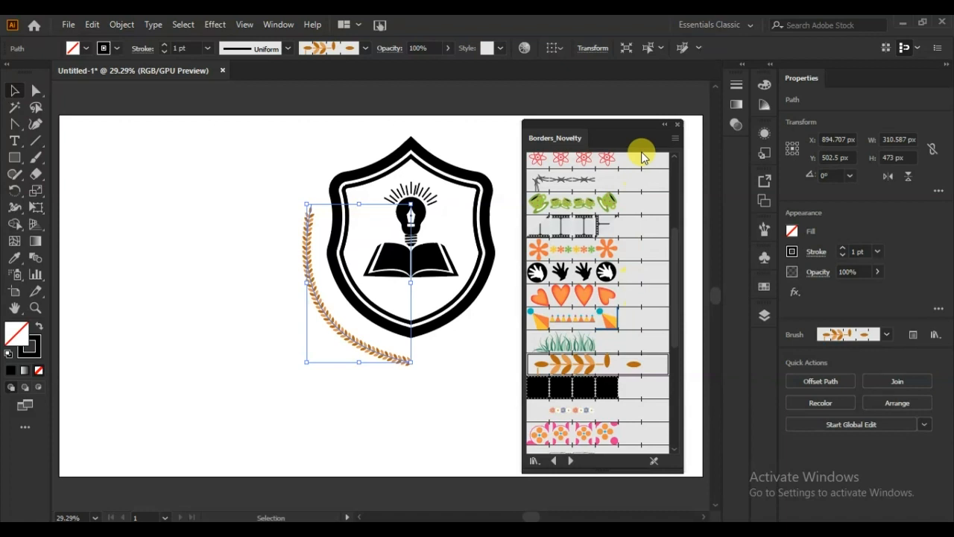
pyautogui.click(677, 124)
pyautogui.click(845, 250)
pyautogui.click(845, 250)
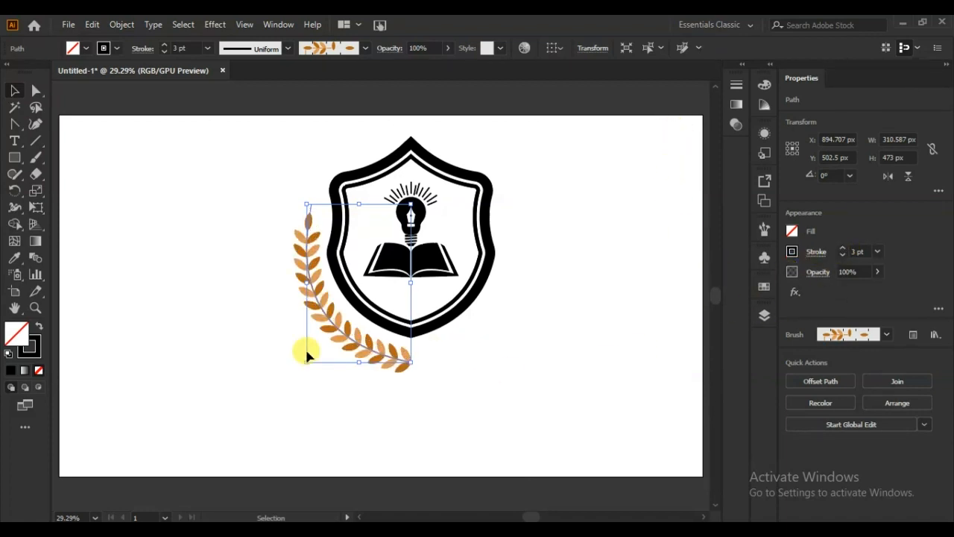
# - Expand the leaf branch's appearance and fill it with black
pyautogui.click(123, 25)
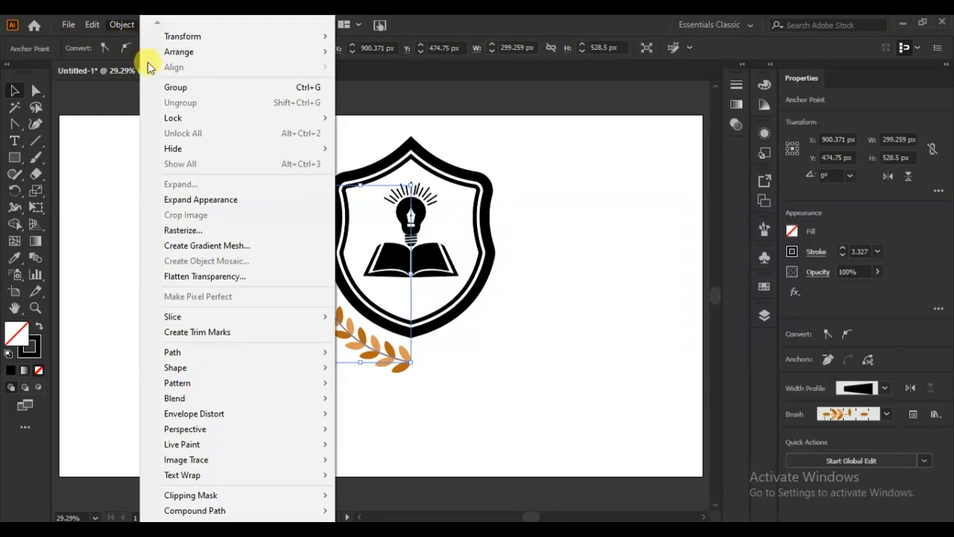
pyautogui.click(238, 207)
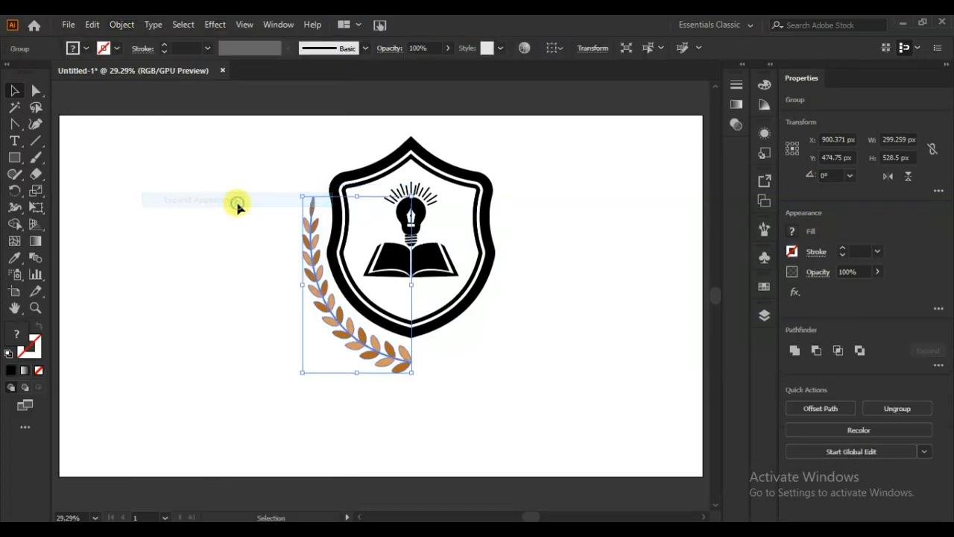
pyautogui.click(75, 47)
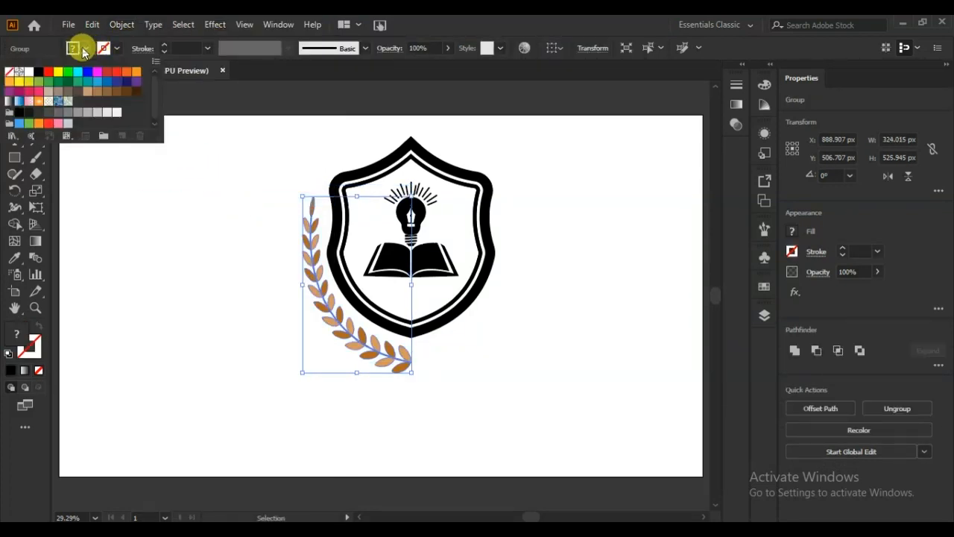
pyautogui.click(39, 79)
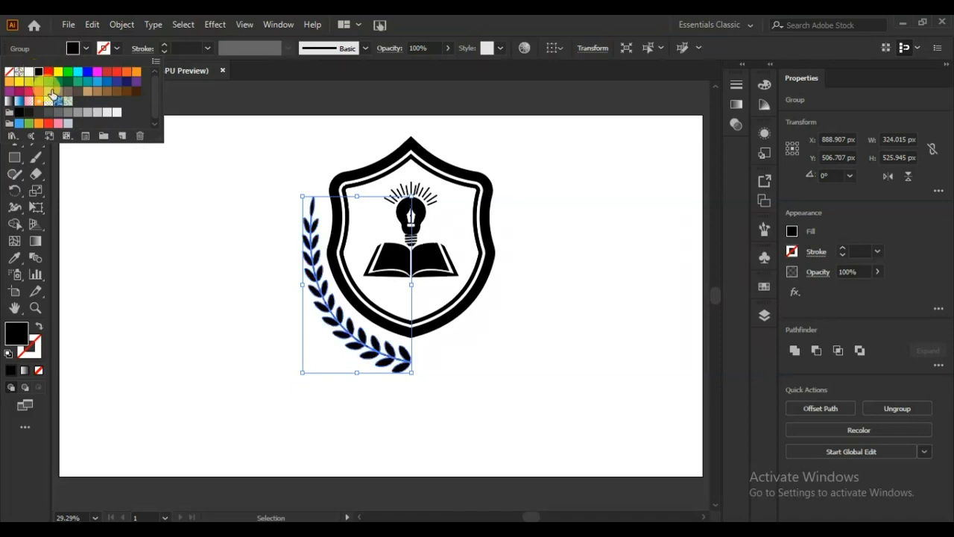
pyautogui.click(222, 231)
pyautogui.click(221, 231)
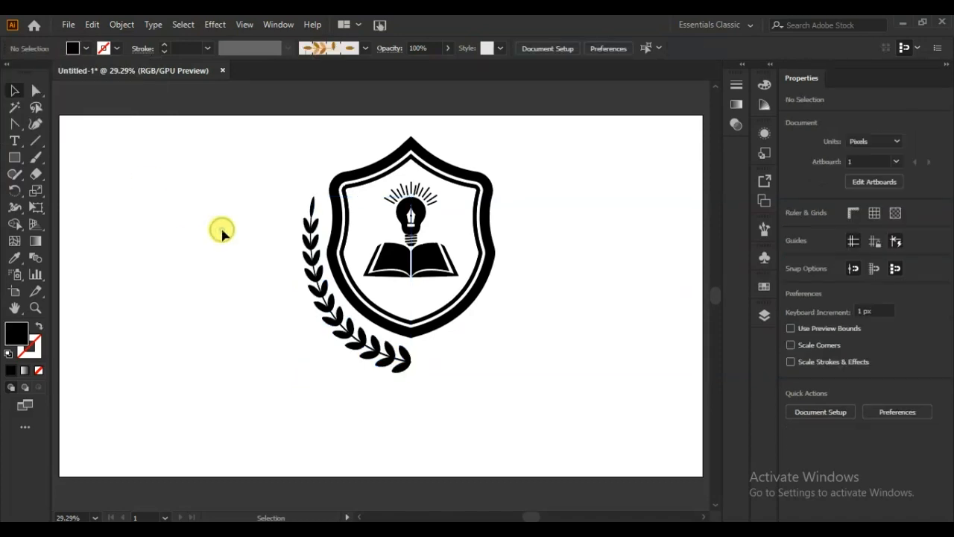
# - Create a copy of the leaf branch reflected across the vertical axis
pyautogui.click(349, 337)
pyautogui.rightClick(349, 337)
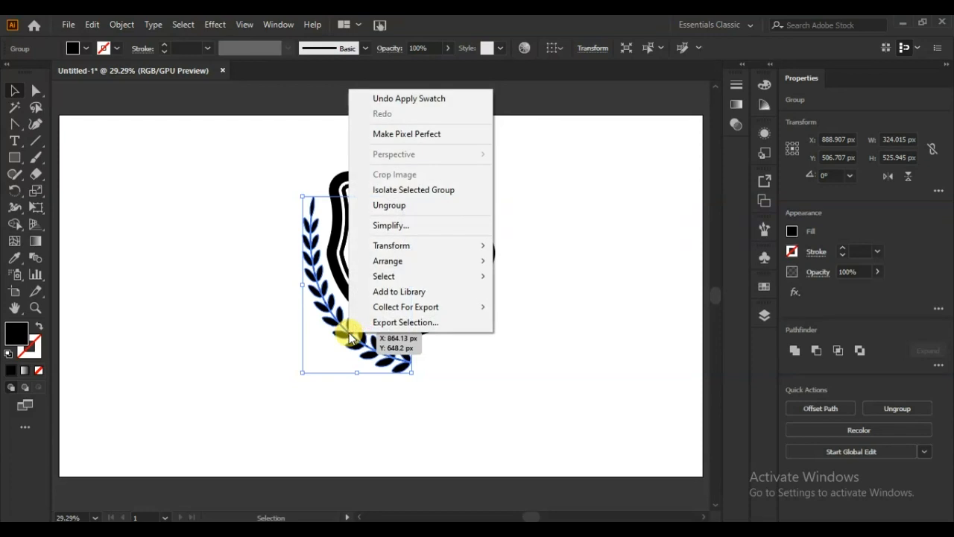
pyautogui.moveTo(474, 245)
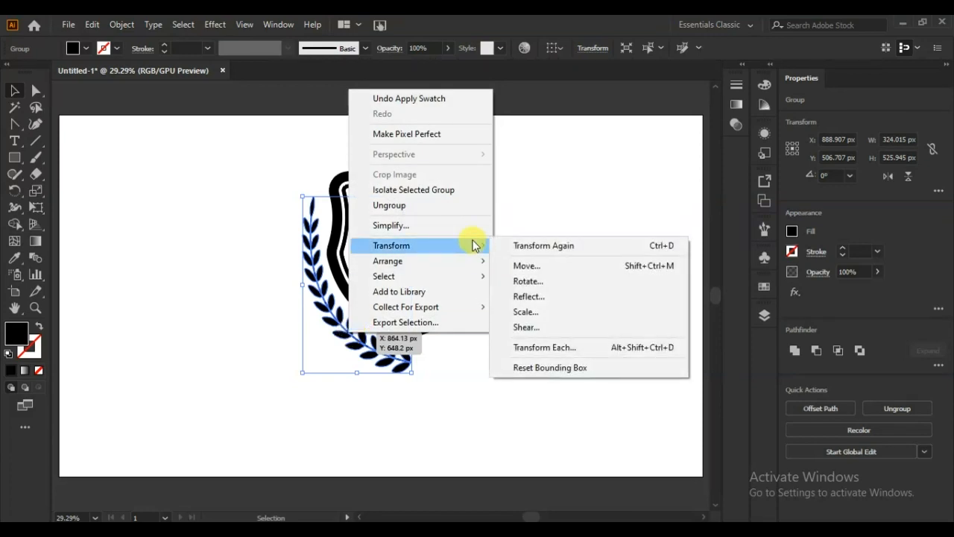
pyautogui.click(553, 296)
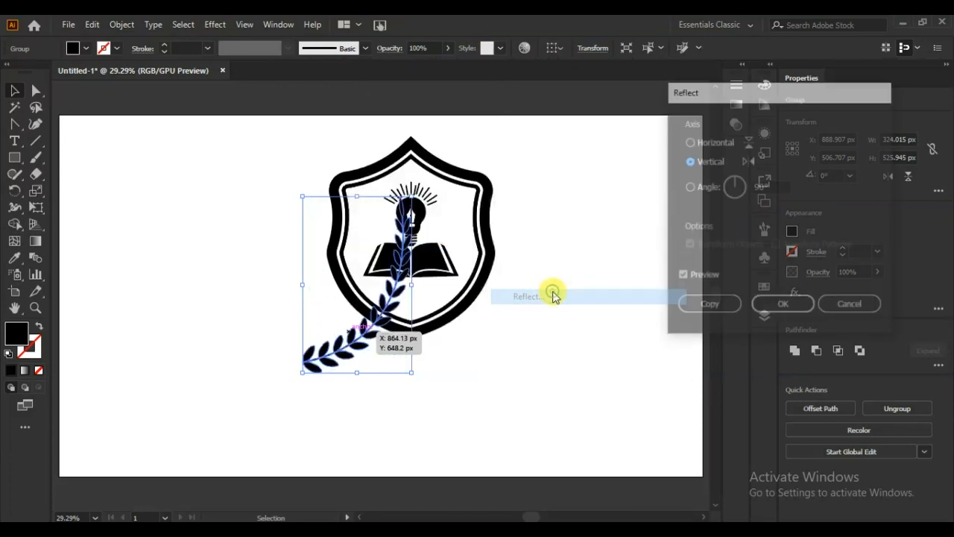
pyautogui.click(708, 306)
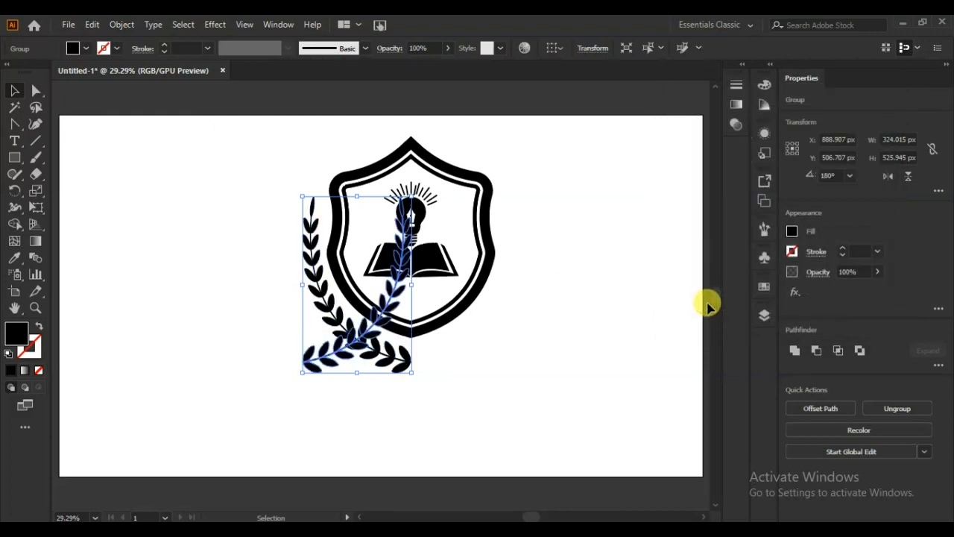
# - Move the mirrored branch horizontally to X 1214.907 px, on the shield's right side with its base meeting the original branch
pyautogui.press('Right')
pyautogui.press('Right')
pyautogui.press('Right')
pyautogui.press('Right')
pyautogui.press('Right')
pyautogui.press('Right')
pyautogui.press('Right')
pyautogui.press('Right')
pyautogui.press('Right')
pyautogui.press('Right')
pyautogui.press('Right')
pyautogui.press('Right')
pyautogui.press('Right')
pyautogui.press('Right')
pyautogui.press('Right')
pyautogui.press('Right')
pyautogui.press('Right')
pyautogui.press('Right')
pyautogui.press('Right')
pyautogui.press('Right')
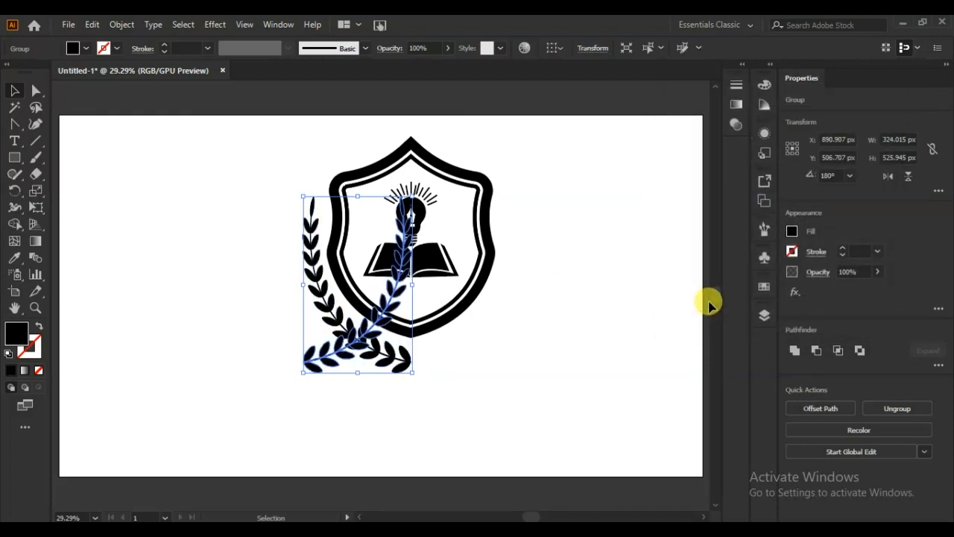
pyautogui.press('Right')
pyautogui.press('Right')
pyautogui.press('Right')
pyautogui.press('Right')
pyautogui.press('Right')
pyautogui.press('Right')
pyautogui.press('Right')
pyautogui.press('Right')
pyautogui.press('Right')
pyautogui.press('Right')
pyautogui.press('Right')
pyautogui.press('Right')
pyautogui.press('Right')
pyautogui.press('Right')
pyautogui.press('Right')
pyautogui.press('Right')
pyautogui.press('Right')
pyautogui.press('Right')
pyautogui.press('Right')
pyautogui.press('Right')
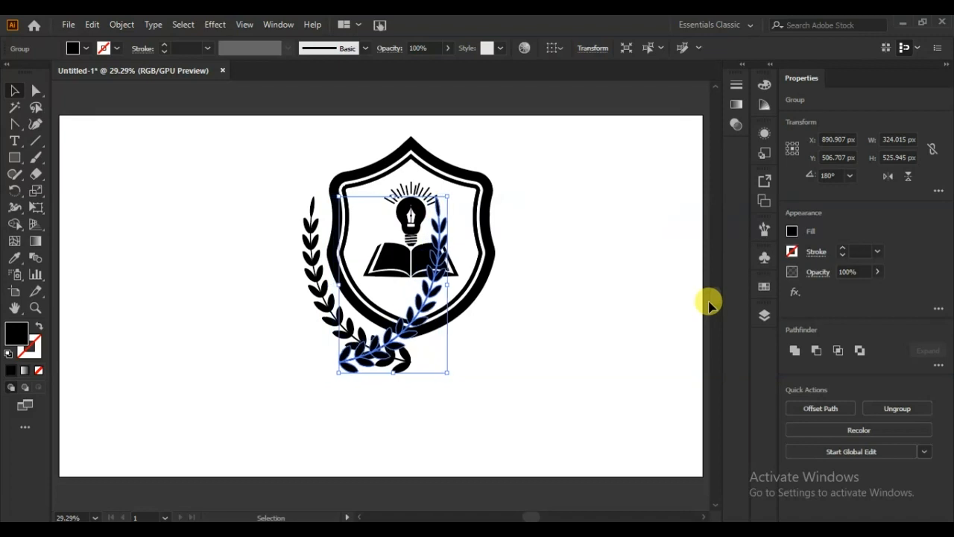
pyautogui.press('Right')
pyautogui.press('Right')
pyautogui.press('Right')
pyautogui.press('Right')
pyautogui.press('Right')
pyautogui.press('Right')
pyautogui.press('Right')
pyautogui.press('Right')
pyautogui.press('Right')
pyautogui.press('Right')
pyautogui.press('Right')
pyautogui.press('Right')
pyautogui.press('Right')
pyautogui.press('Right')
pyautogui.press('Right')
pyautogui.press('Right')
pyautogui.press('Right')
pyautogui.press('Right')
pyautogui.press('Right')
pyautogui.press('Right')
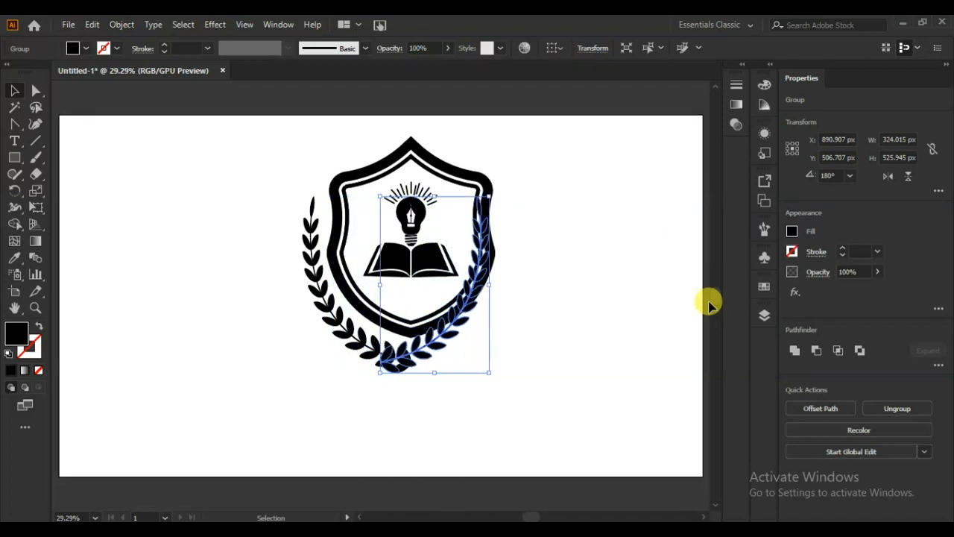
pyautogui.press('Right')
pyautogui.press('Right')
pyautogui.press('Right')
pyautogui.press('Right')
pyautogui.press('Right')
pyautogui.press('Right')
pyautogui.press('Right')
pyautogui.press('Right')
pyautogui.press('Right')
pyautogui.press('Right')
pyautogui.press('Right')
pyautogui.press('Right')
pyautogui.press('Right')
pyautogui.press('Right')
pyautogui.press('Right')
pyautogui.press('Right')
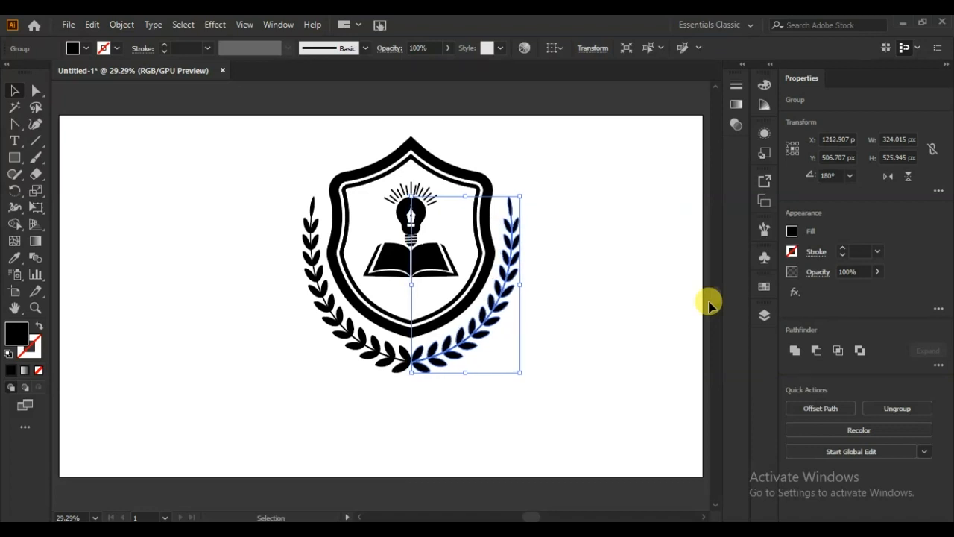
pyautogui.press('Right')
pyautogui.press('Right')
pyautogui.press('Right')
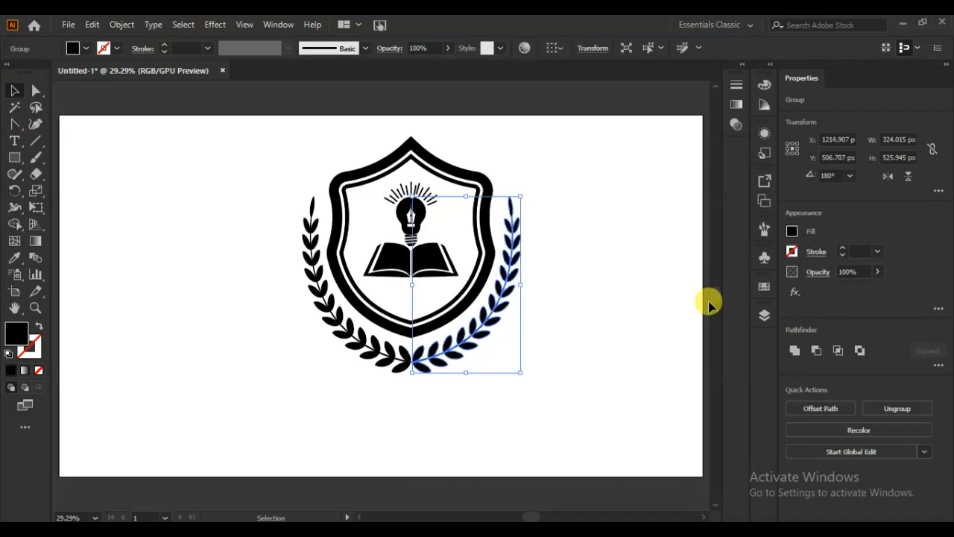
pyautogui.click(612, 211)
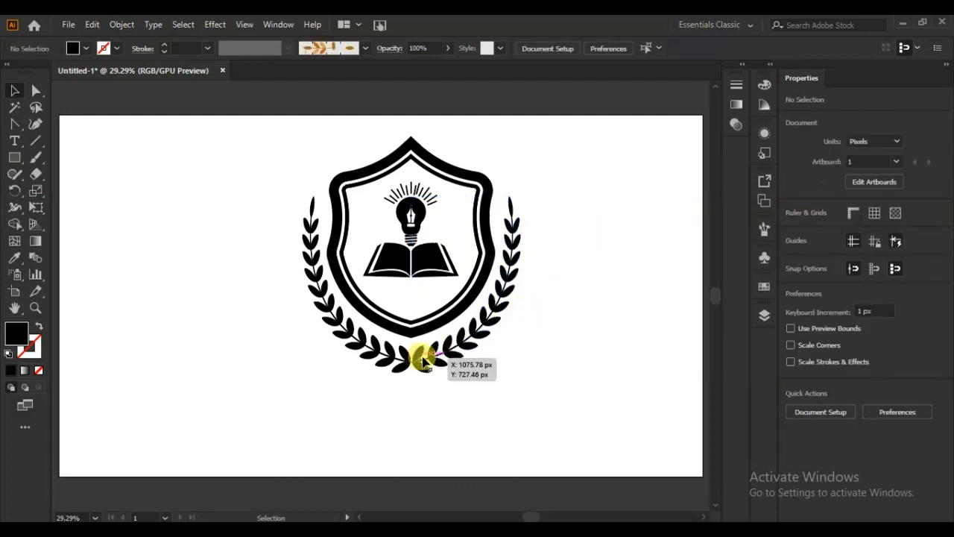
# - Stretch both leaf branches together to 690 px wide and 578.68 px high around the shield
pyautogui.moveTo(341, 385); pyautogui.dragTo(328, 377)
pyautogui.moveTo(411, 196); pyautogui.dragTo(408, 180)
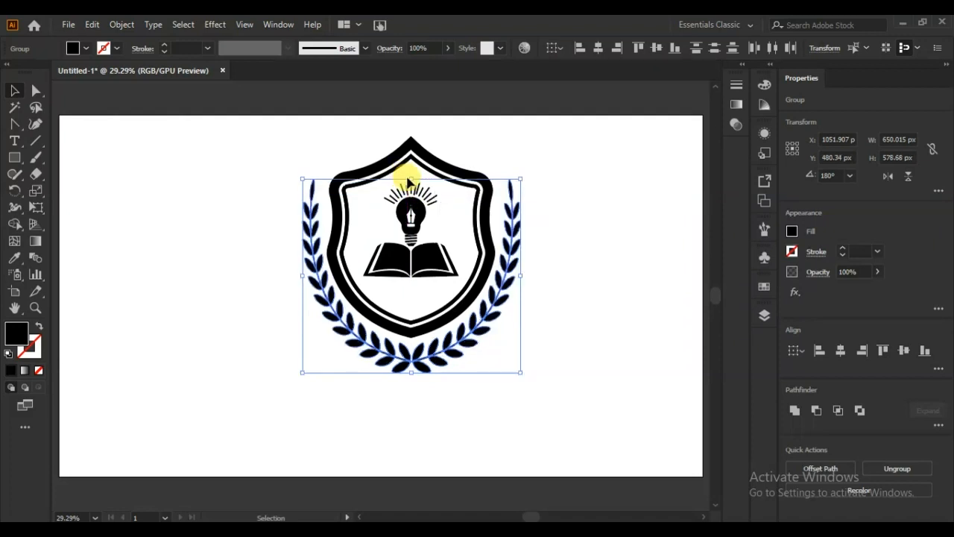
pyautogui.moveTo(521, 275); pyautogui.dragTo(529, 275)
pyautogui.moveTo(302, 275); pyautogui.dragTo(297, 277)
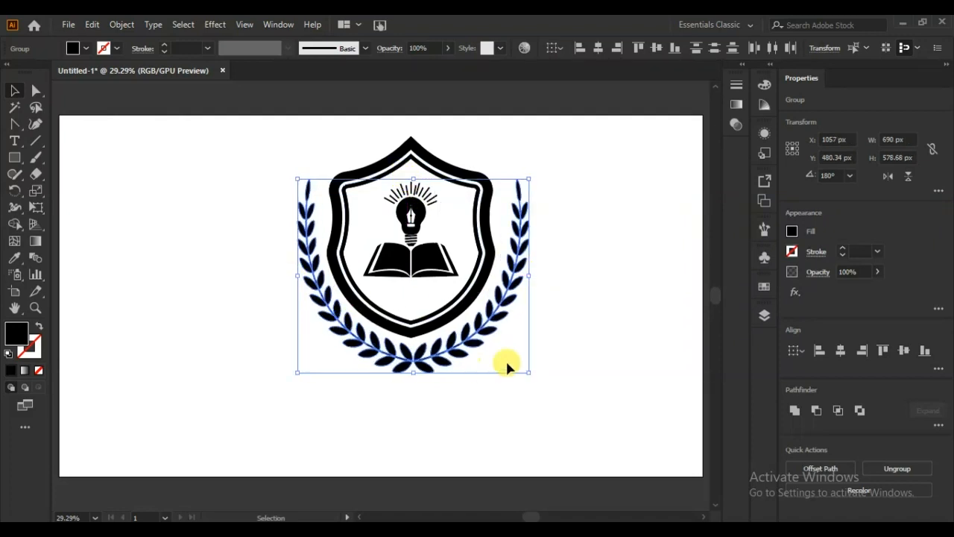
# - Group the two leaf branches into one laurel wreath
pyautogui.click(596, 189)
pyautogui.click(401, 368)
pyautogui.rightClick(446, 374)
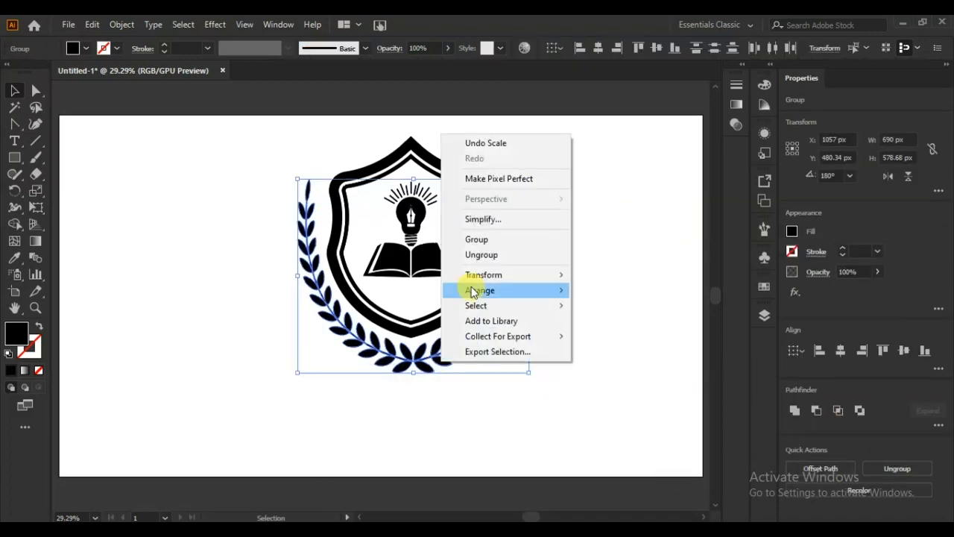
pyautogui.click(480, 240)
# - Align the laurel wreath, shield and inner emblem on a common horizontal centre
pyautogui.moveTo(358, 423); pyautogui.dragTo(357, 422)
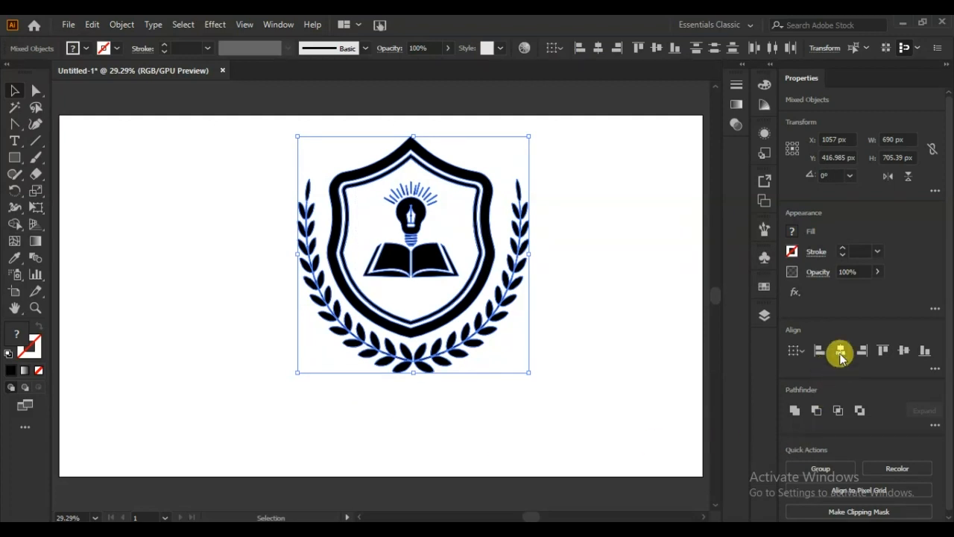
pyautogui.click(654, 382)
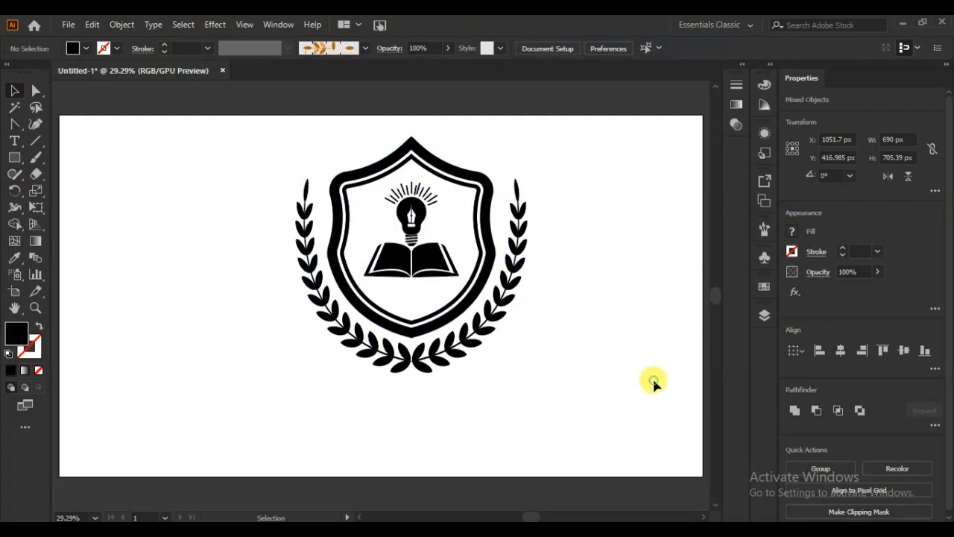
# - Draw a black ribbon banner with notched tails and grey folds, about 705 px wide and 177 px high, over the wreath's base, and select it
pyautogui.click(13, 160)
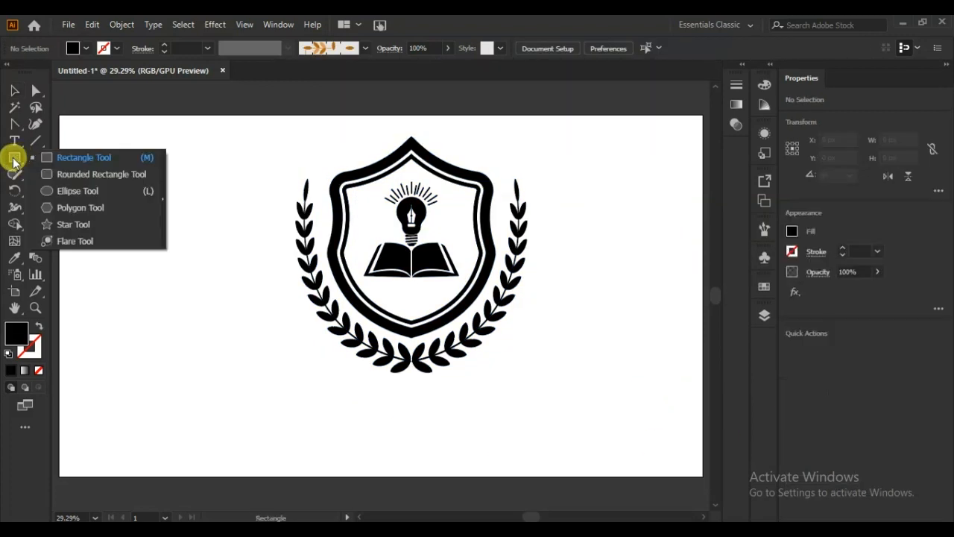
pyautogui.moveTo(331, 343)
pyautogui.mouseDown()
pyautogui.moveTo(505, 366)
pyautogui.moveTo(495, 379)
pyautogui.mouseUp()
pyautogui.moveTo(297, 343); pyautogui.dragTo(328, 379)
pyautogui.moveTo(328, 379); pyautogui.dragTo(496, 384)
pyautogui.moveTo(35, 123); pyautogui.dragTo(45, 143)
pyautogui.click(312, 382)
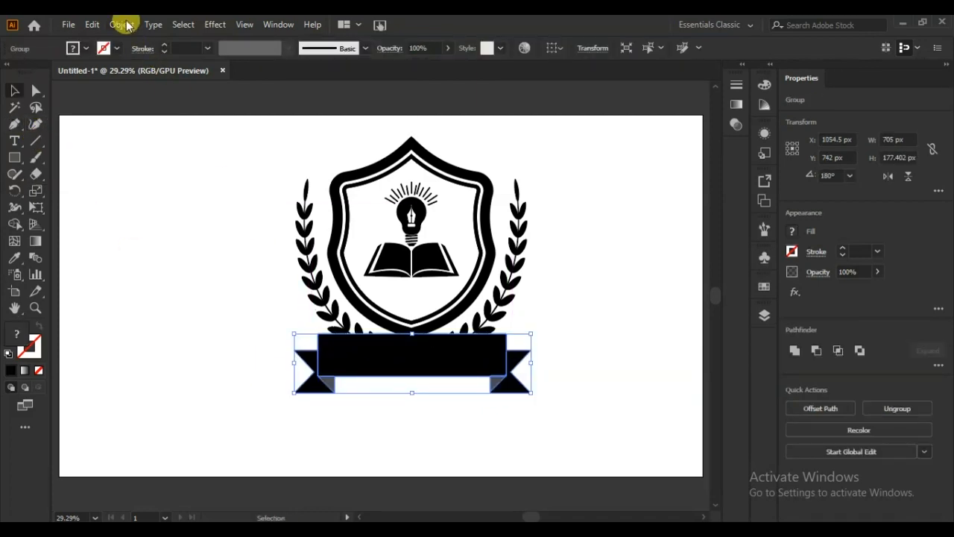
# - Bend the ribbon banner into an upward arch using Envelope Distort with a warp
pyautogui.click(124, 24)
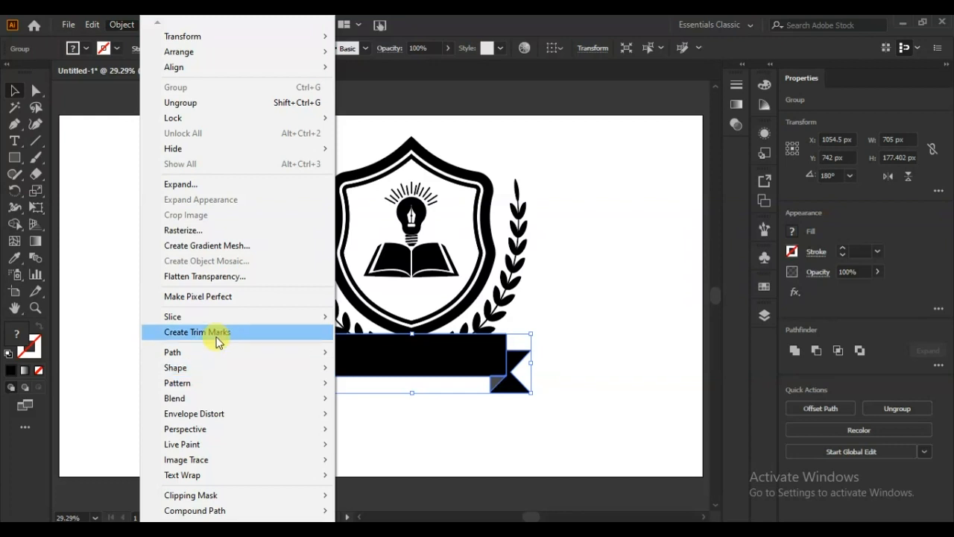
pyautogui.moveTo(246, 415)
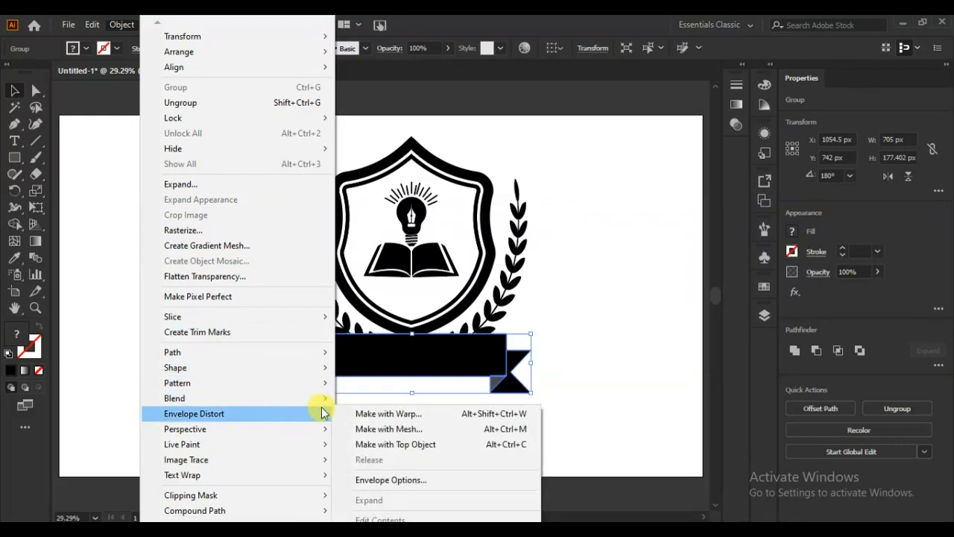
pyautogui.click(405, 414)
pyautogui.moveTo(639, 145); pyautogui.dragTo(687, 173)
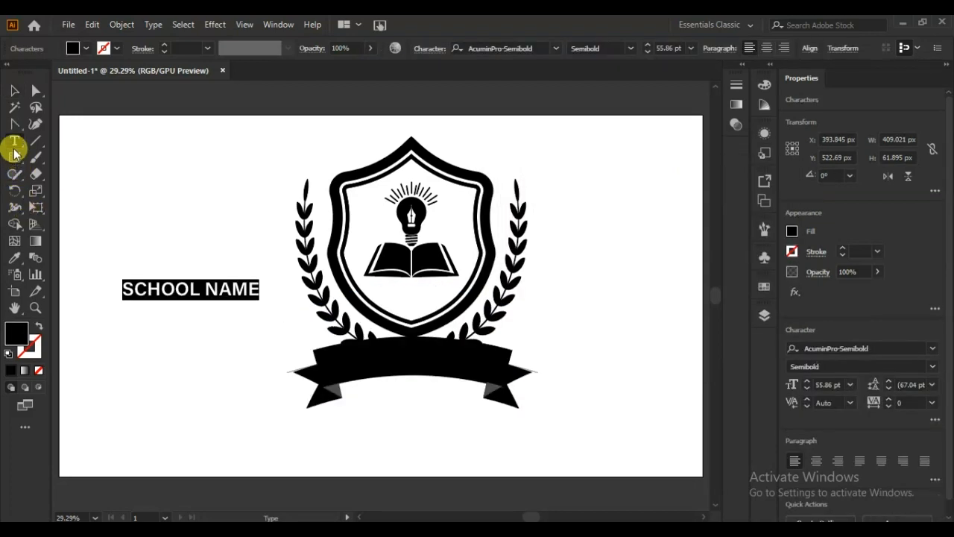
# - Copy the text SCHOOL NAME onto the arched path across the ribbon as type on a path, keeping AcuminPro-Semibold at 55.86 pt
pyautogui.press('Escape')
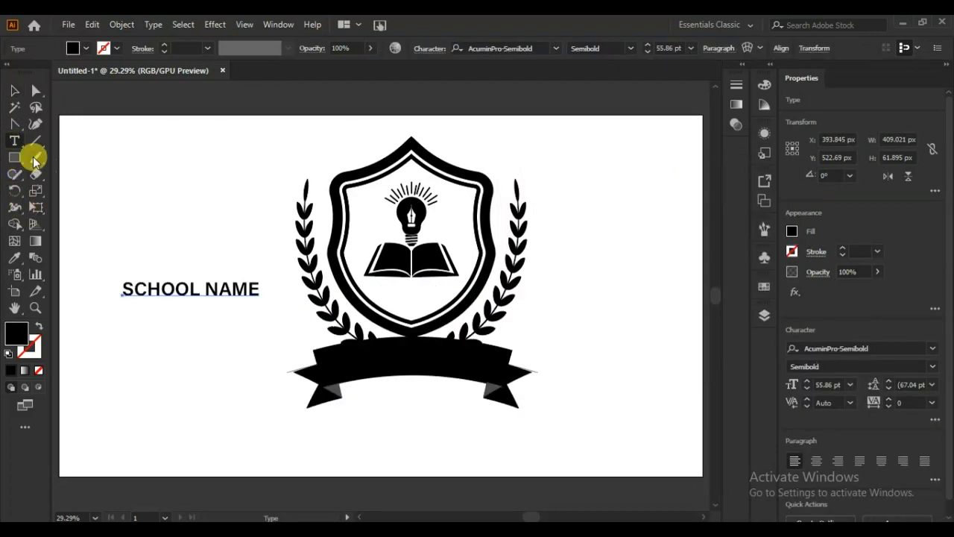
pyautogui.moveTo(17, 144); pyautogui.dragTo(64, 175)
pyautogui.click(290, 371)
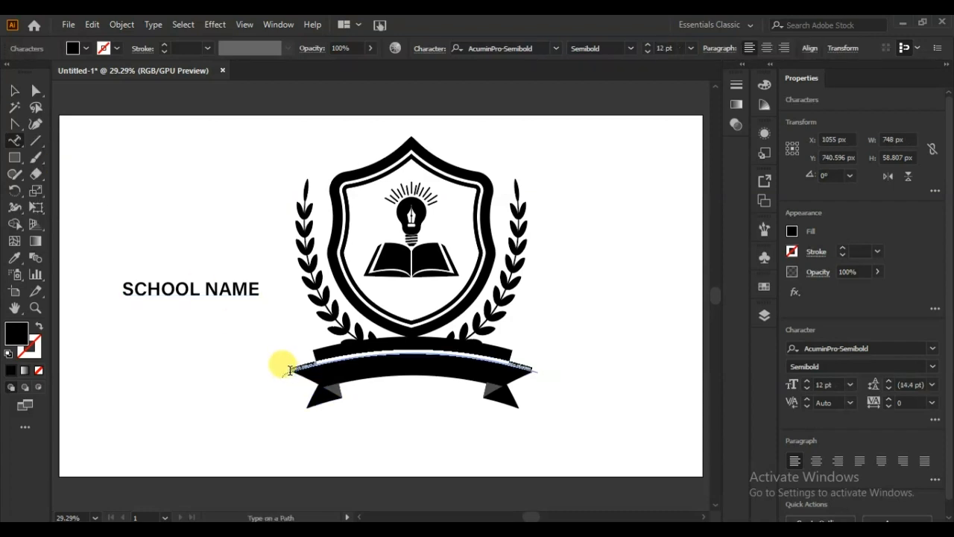
pyautogui.write('SCHOOL NAME')
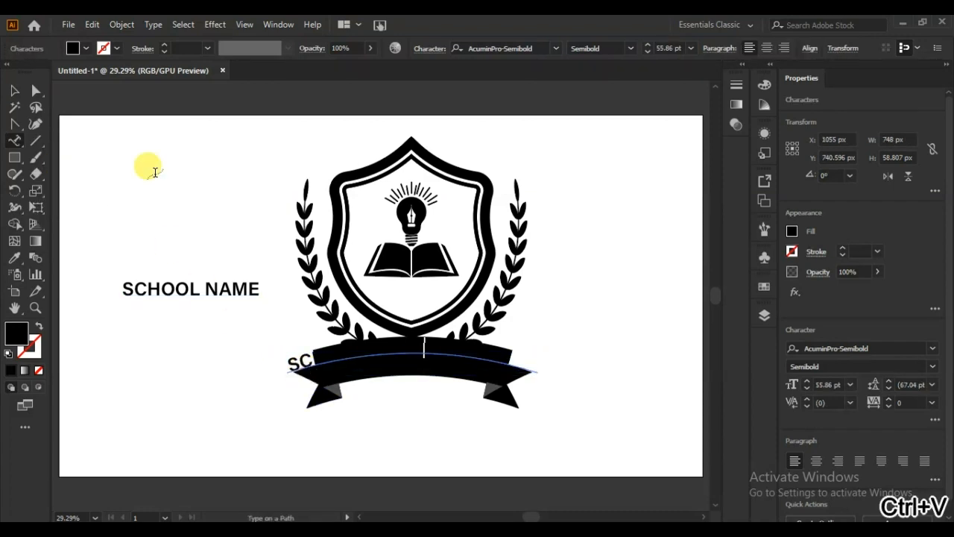